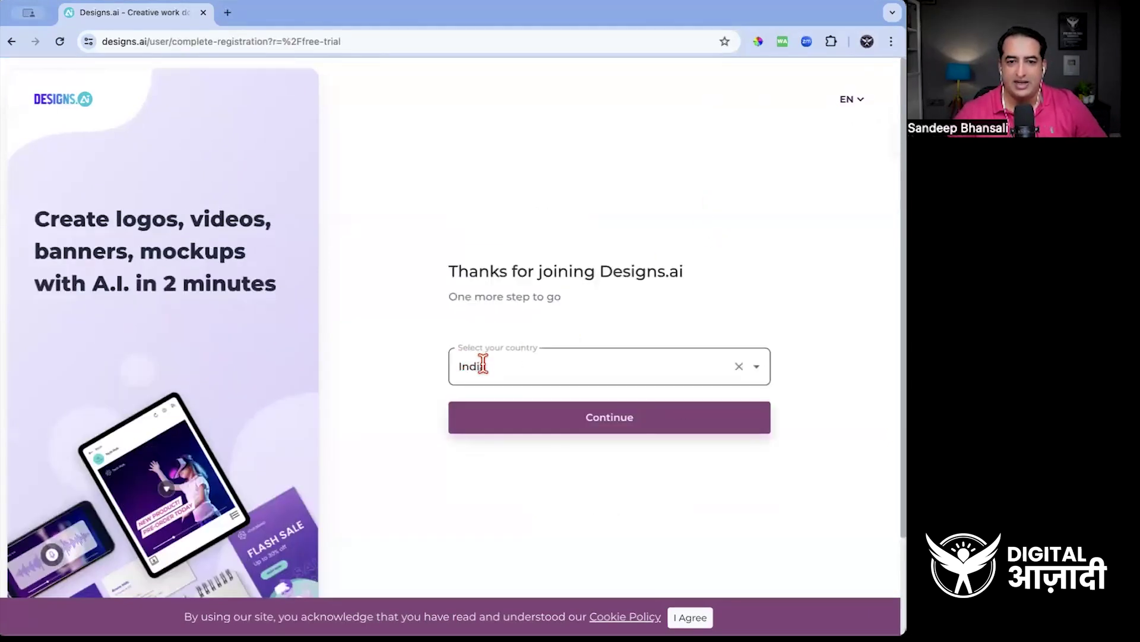
# Step: Complete the registration with India as the country and look over the suite's pricing plans
pyautogui.click(624, 427)
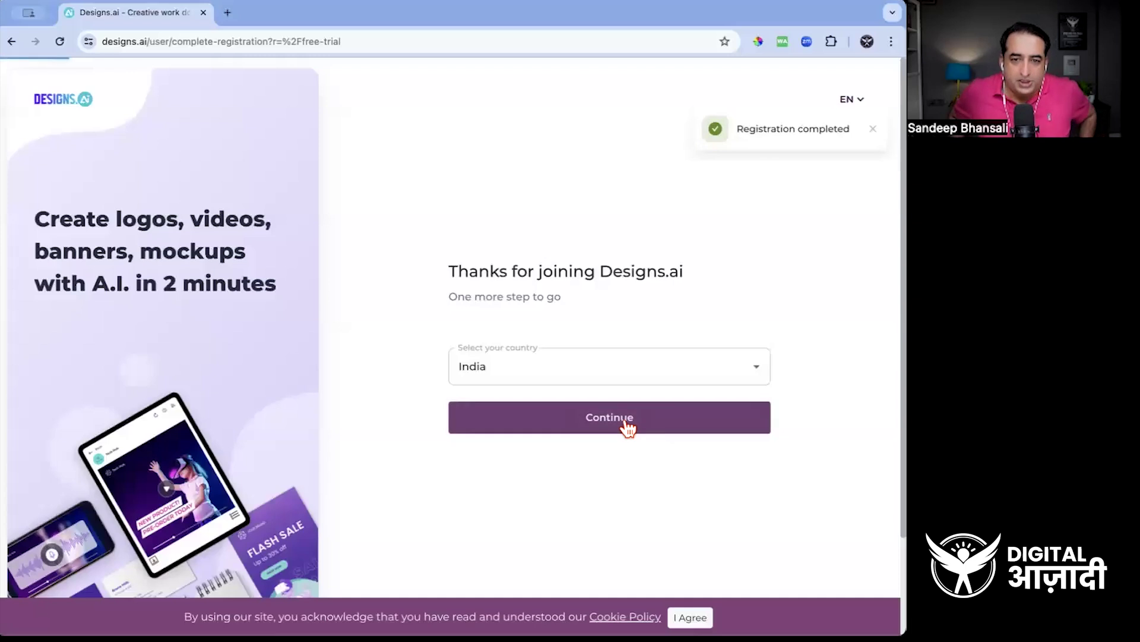
pyautogui.scroll(-2, 628, 429)
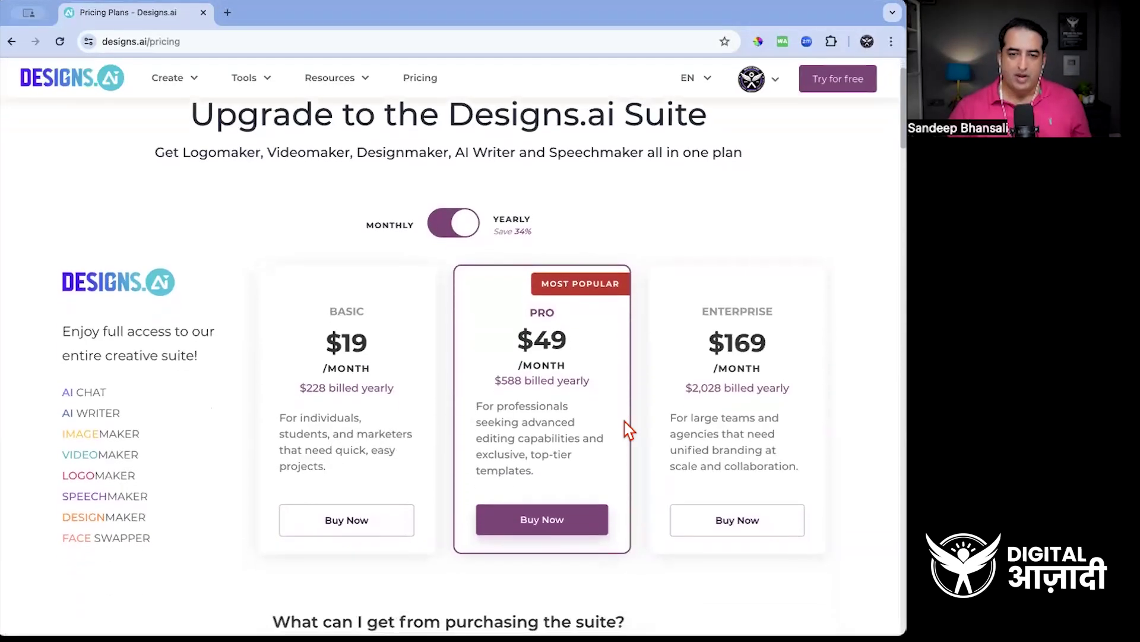
pyautogui.scroll(-1, 628, 429)
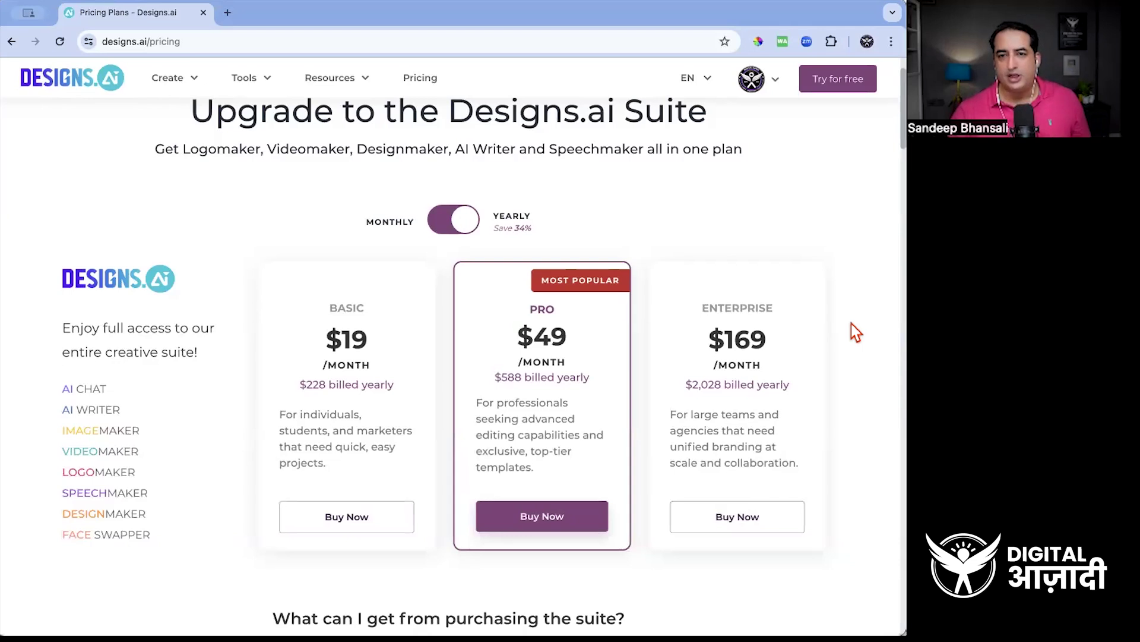
# Step: Go to the account dashboard and dismiss the AI Chat introduction
pyautogui.click(753, 82)
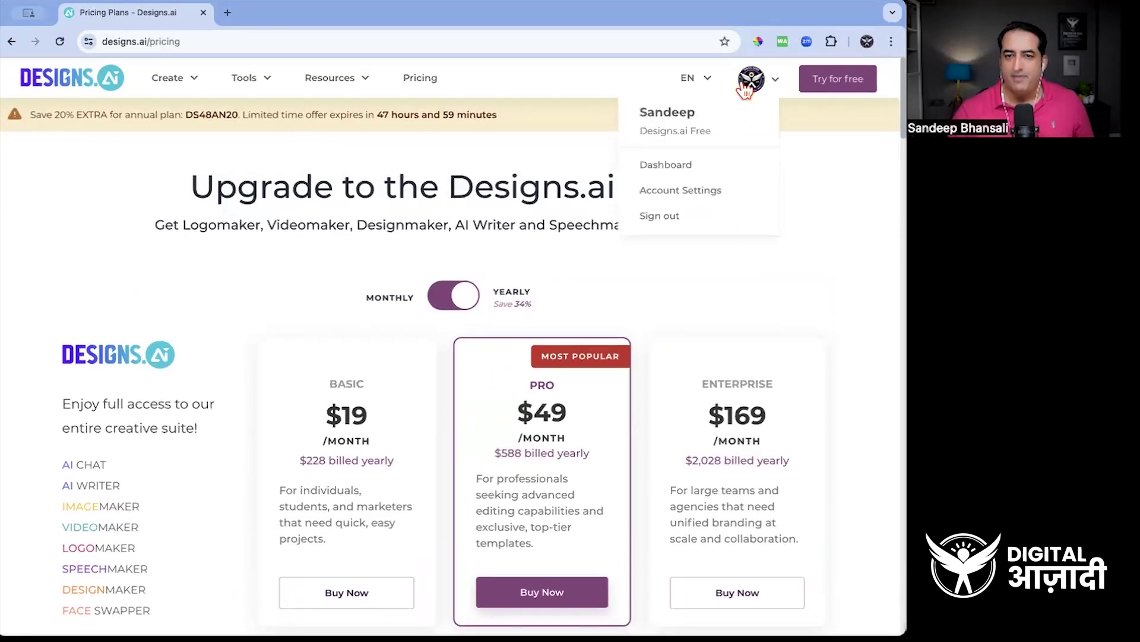
pyautogui.click(61, 81)
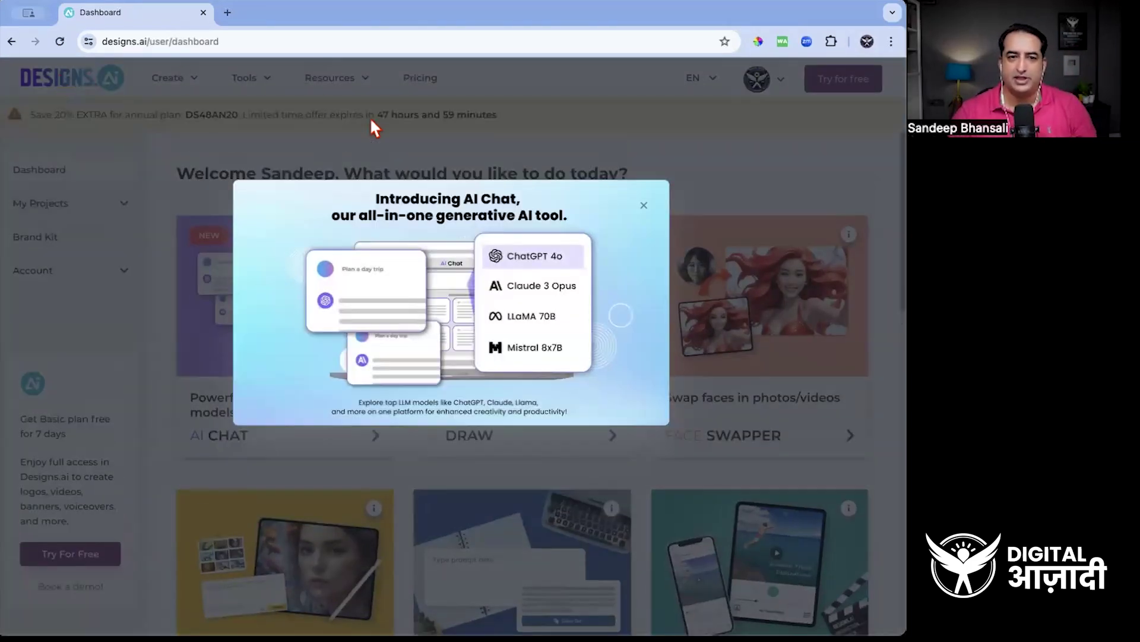
pyautogui.click(766, 174)
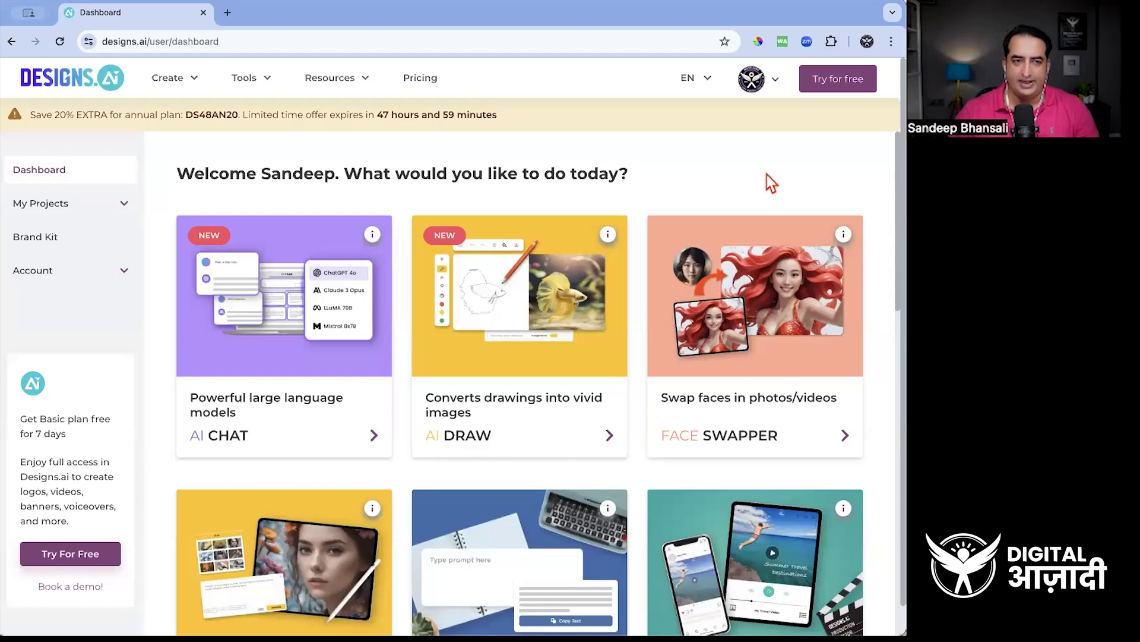
# Step: Look through the available creation tools and open AI Writer
pyautogui.click(177, 78)
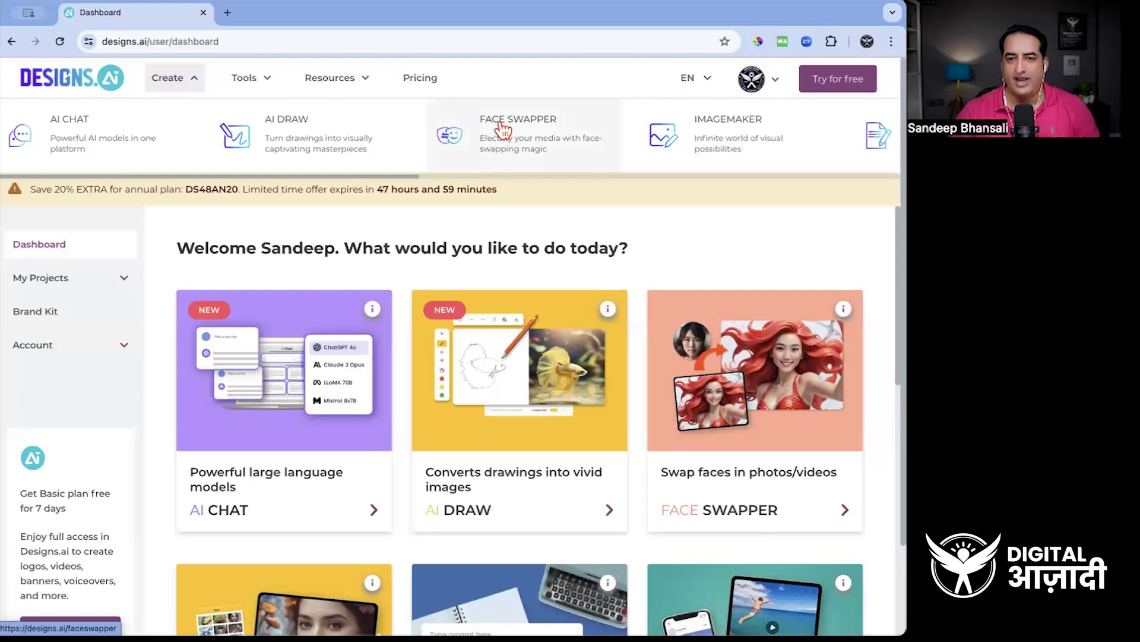
pyautogui.hscroll(3, 722, 137)
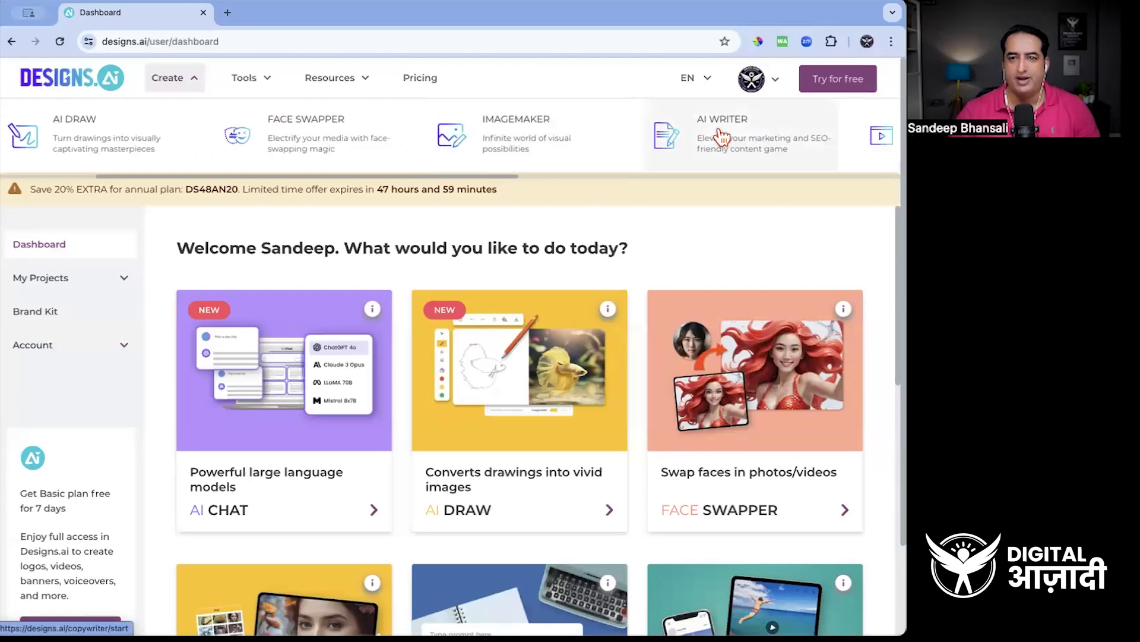
pyautogui.hscroll(7, 722, 137)
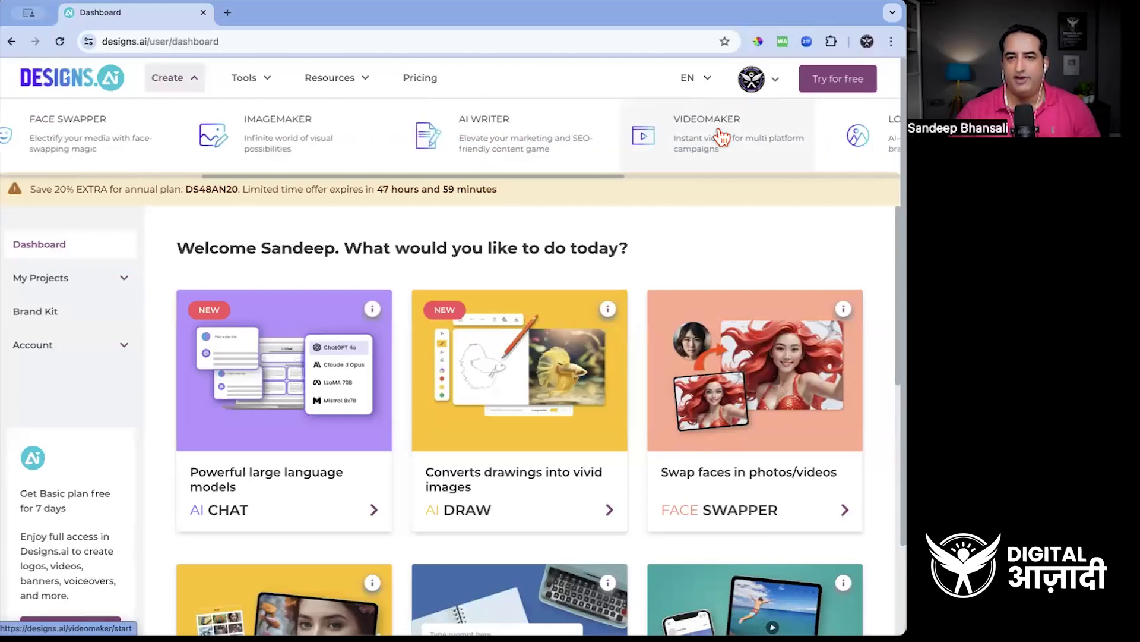
pyautogui.hscroll(5, 722, 136)
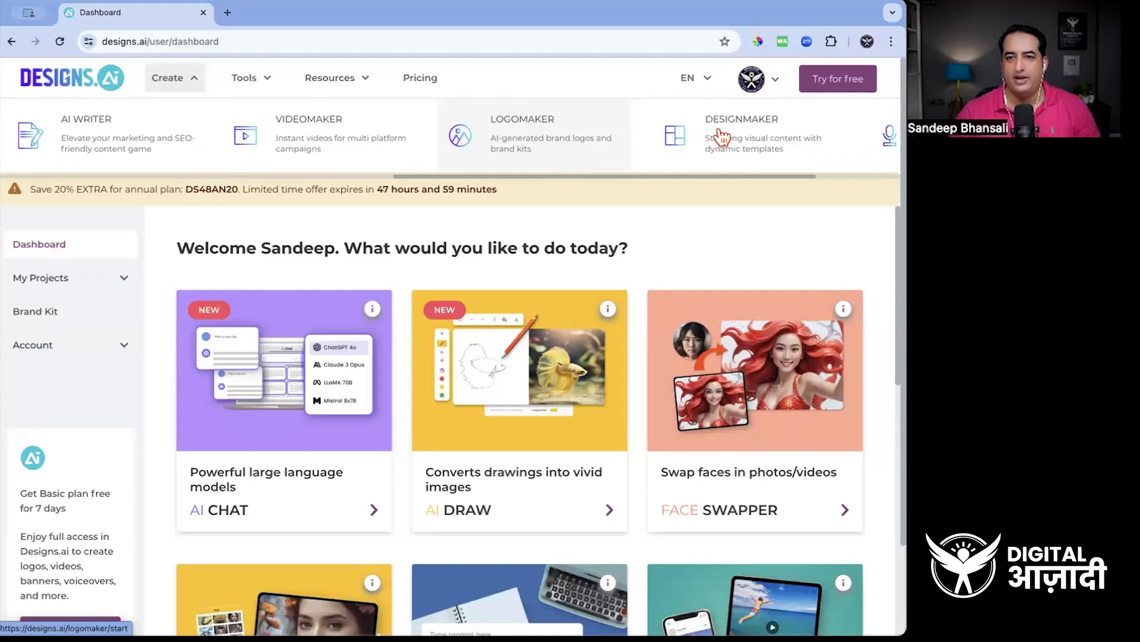
pyautogui.hscroll(2, 721, 137)
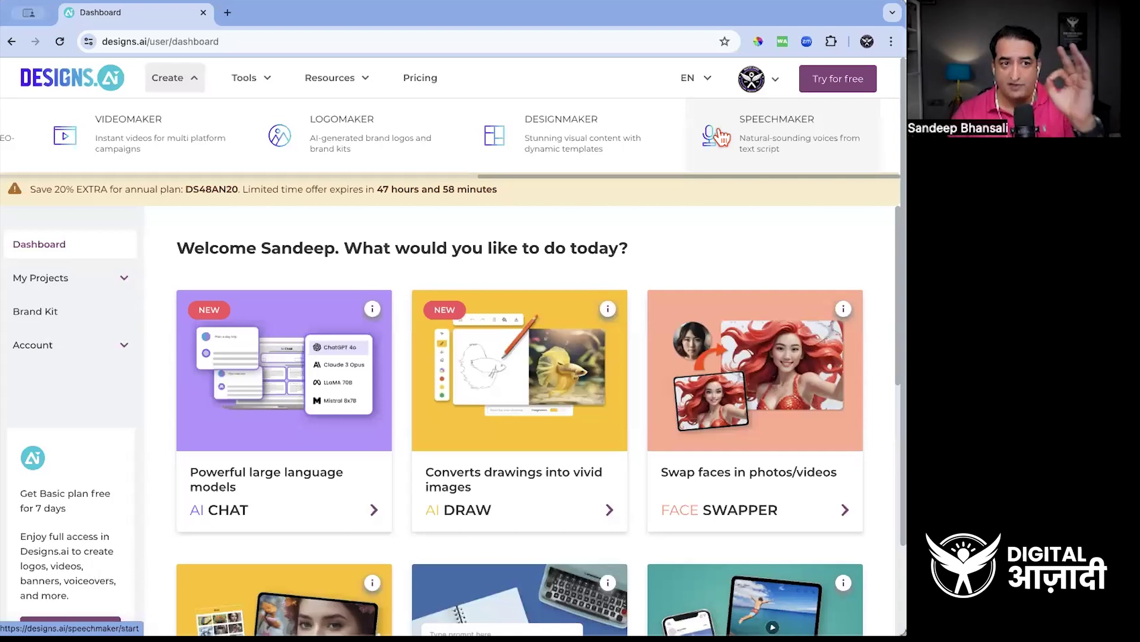
pyautogui.hscroll(-10, 722, 138)
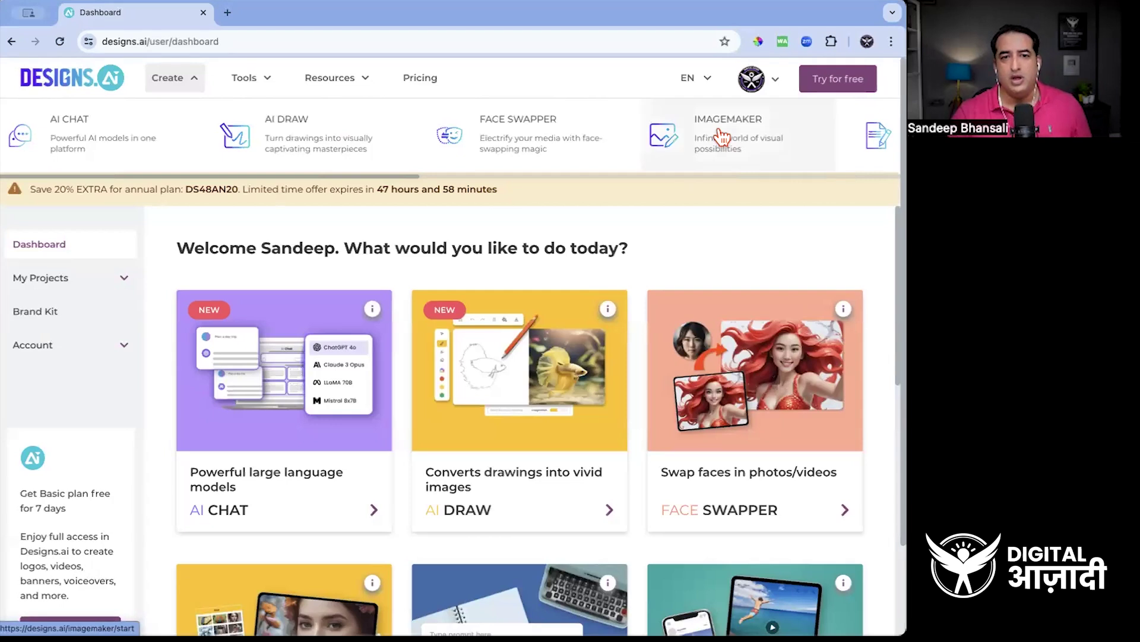
pyautogui.hscroll(3, 722, 137)
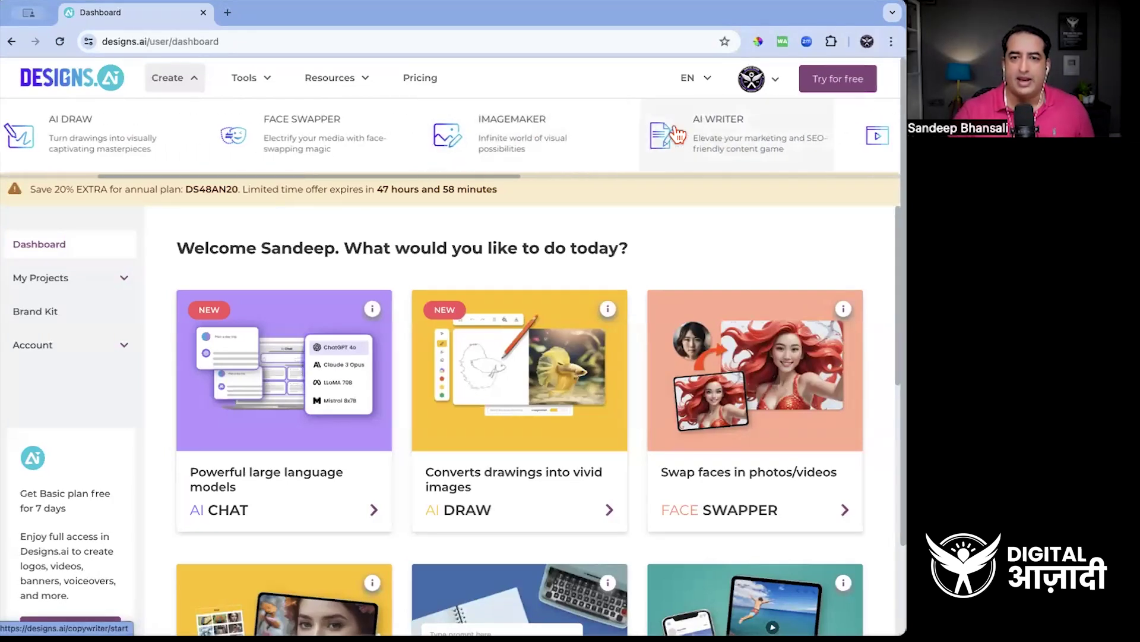
pyautogui.hscroll(3, 712, 148)
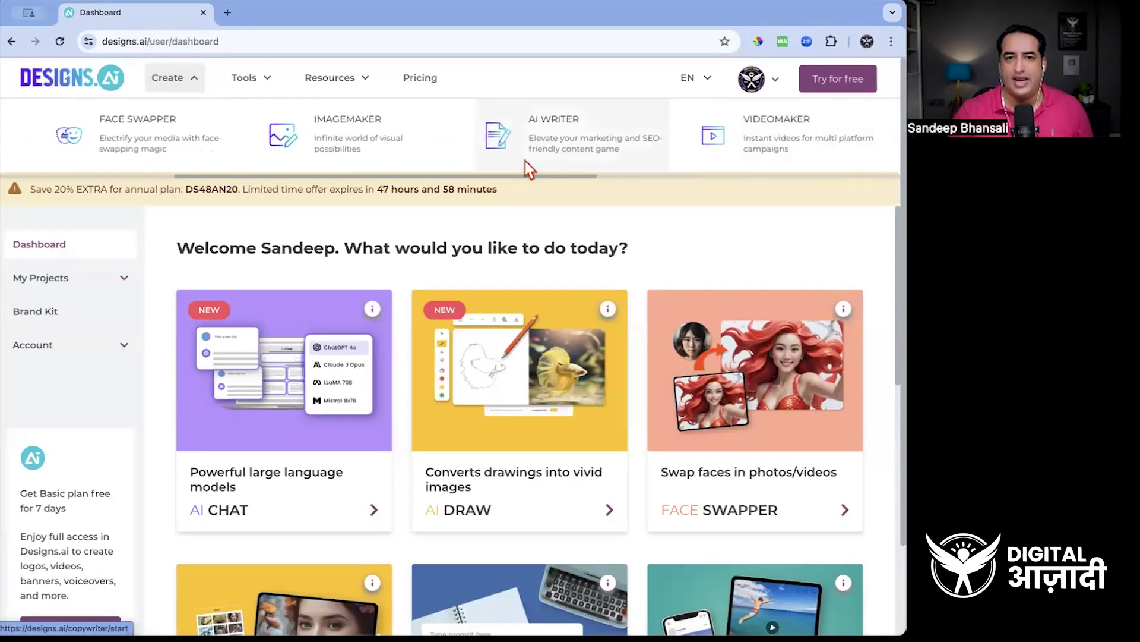
pyautogui.click(538, 126)
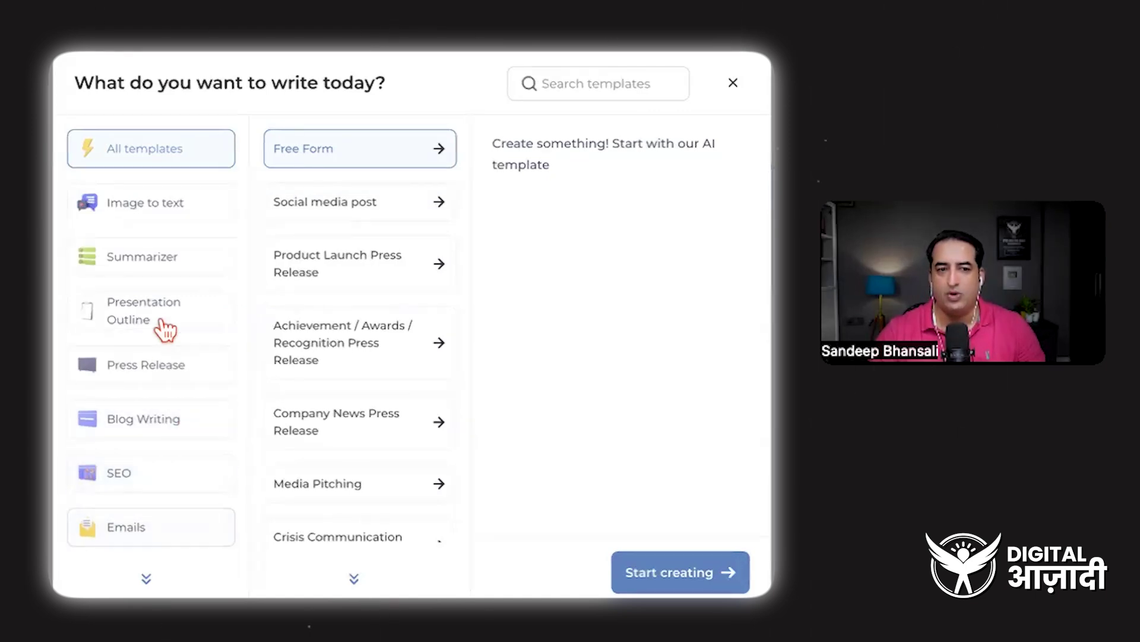
# Step: Browse the writing template categories and view the templates offered for SEO
pyautogui.scroll(-5, 165, 327)
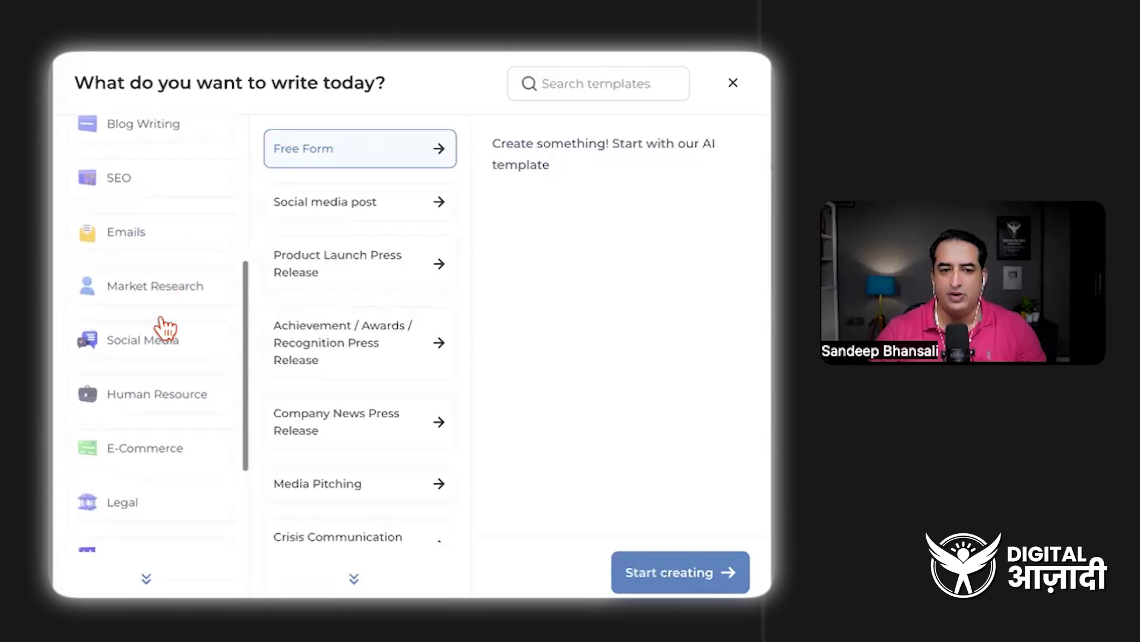
pyautogui.scroll(-3, 141, 469)
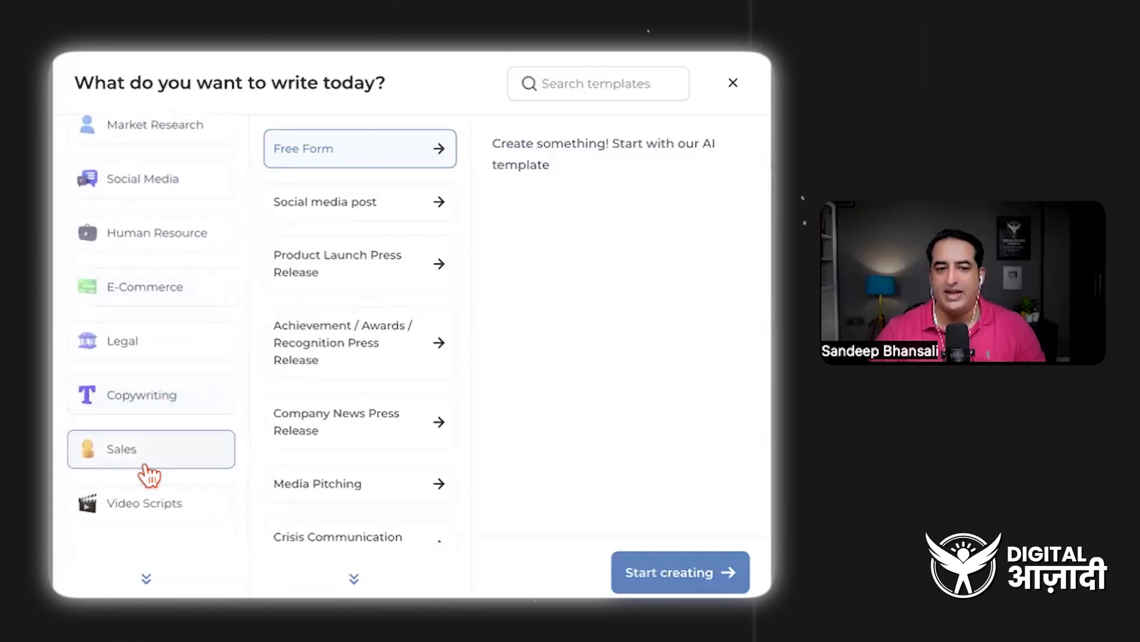
pyautogui.scroll(6, 149, 473)
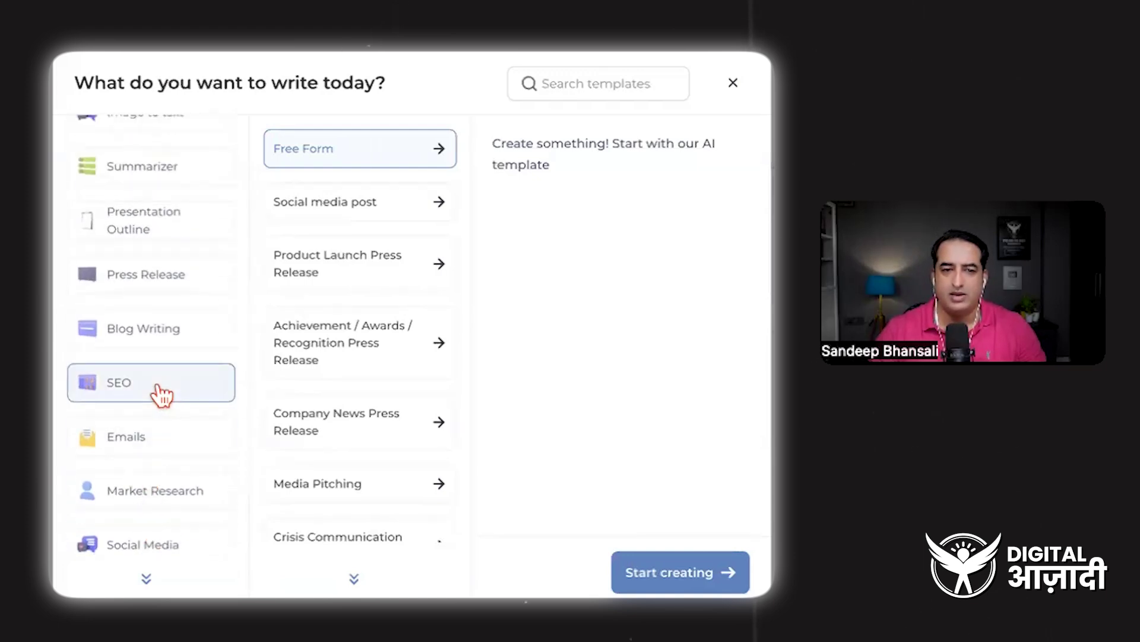
pyautogui.click(159, 394)
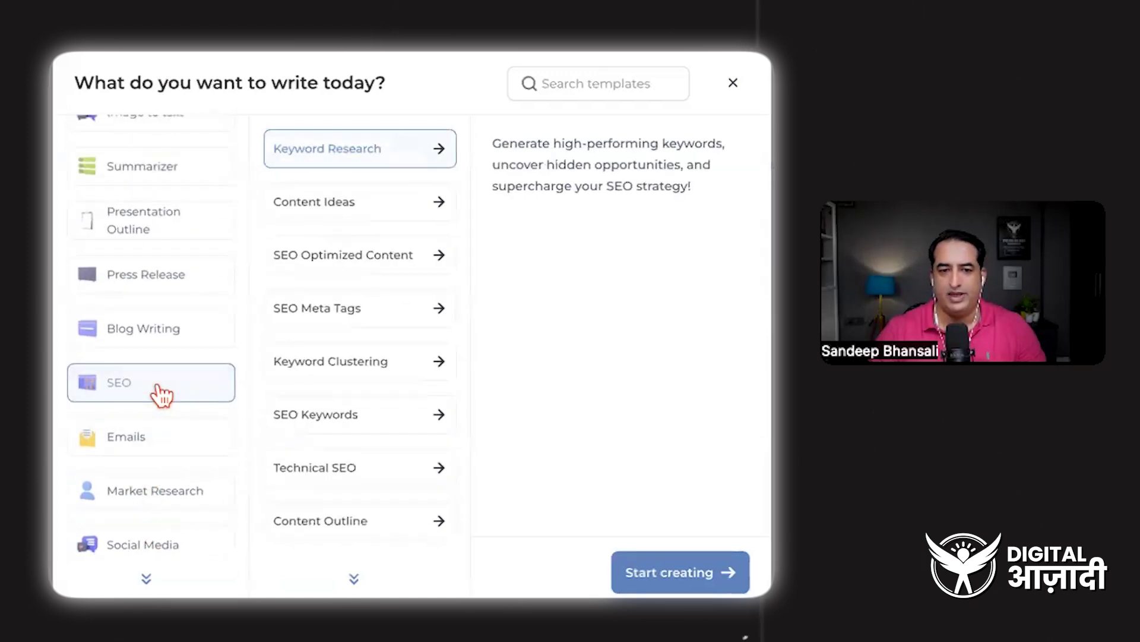
pyautogui.click(350, 423)
pyautogui.scroll(-2, 351, 427)
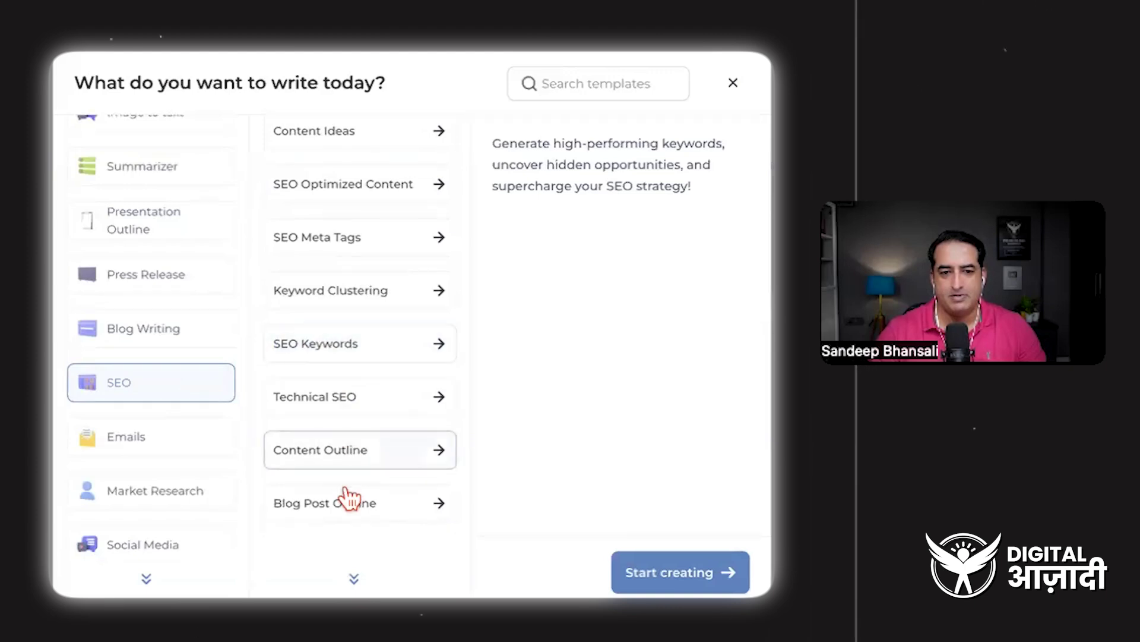
# Step: Start creating with the How-To Blog Post template from the Blog Writing category
pyautogui.click(161, 345)
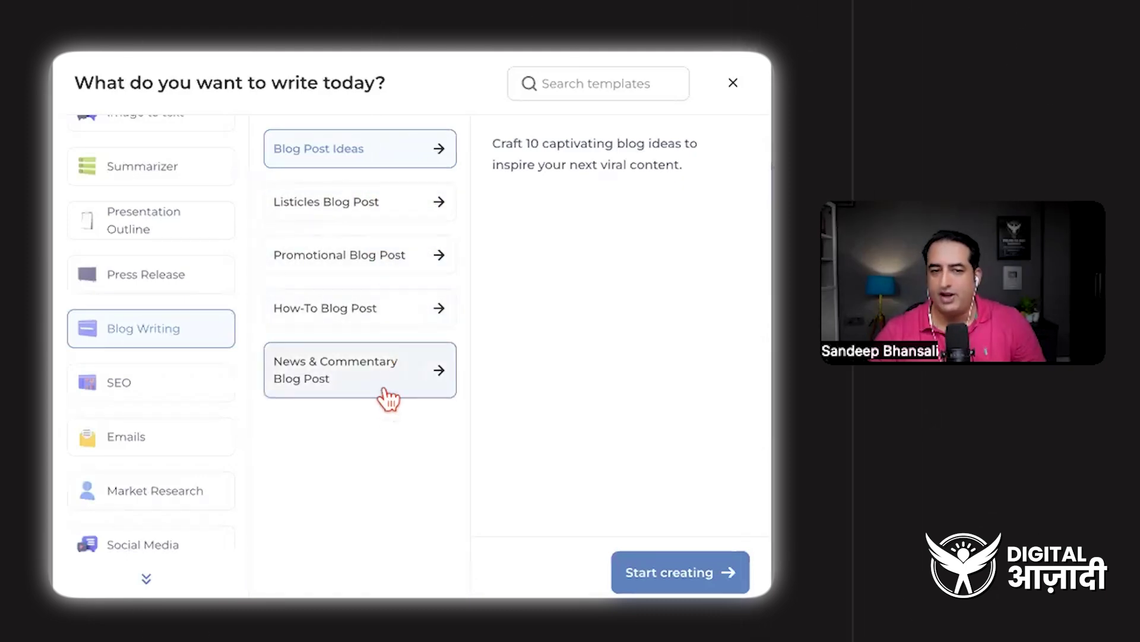
pyautogui.click(400, 317)
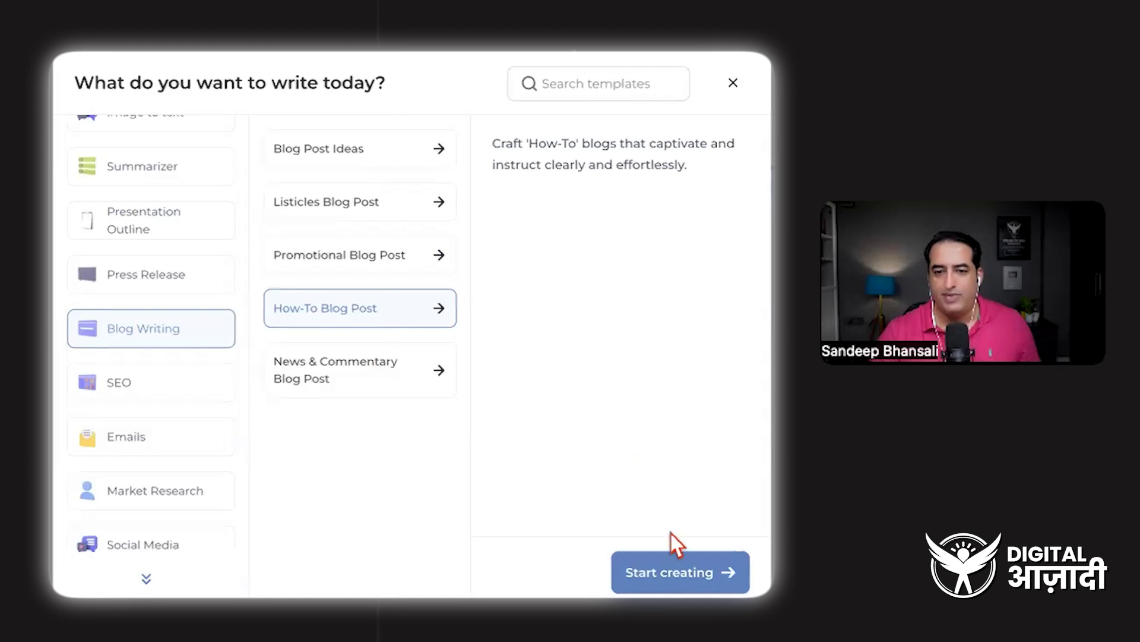
pyautogui.click(657, 572)
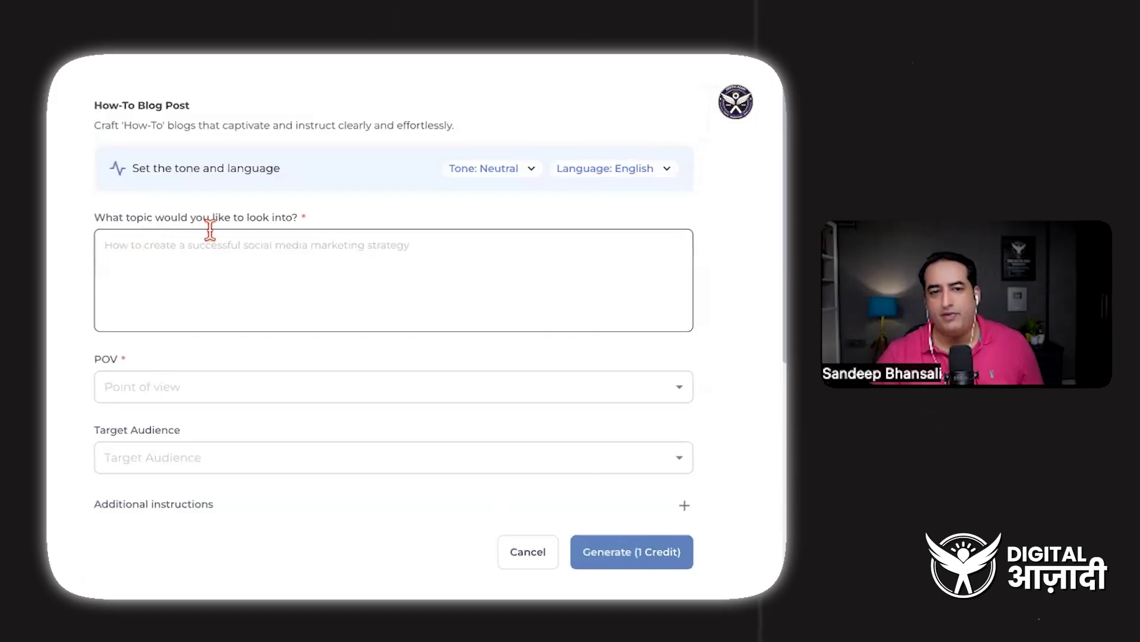
# Step: Enter "How To Create A Website On Wordpress" as the blog post topic
pyautogui.click(336, 258)
pyautogui.write('How To ')
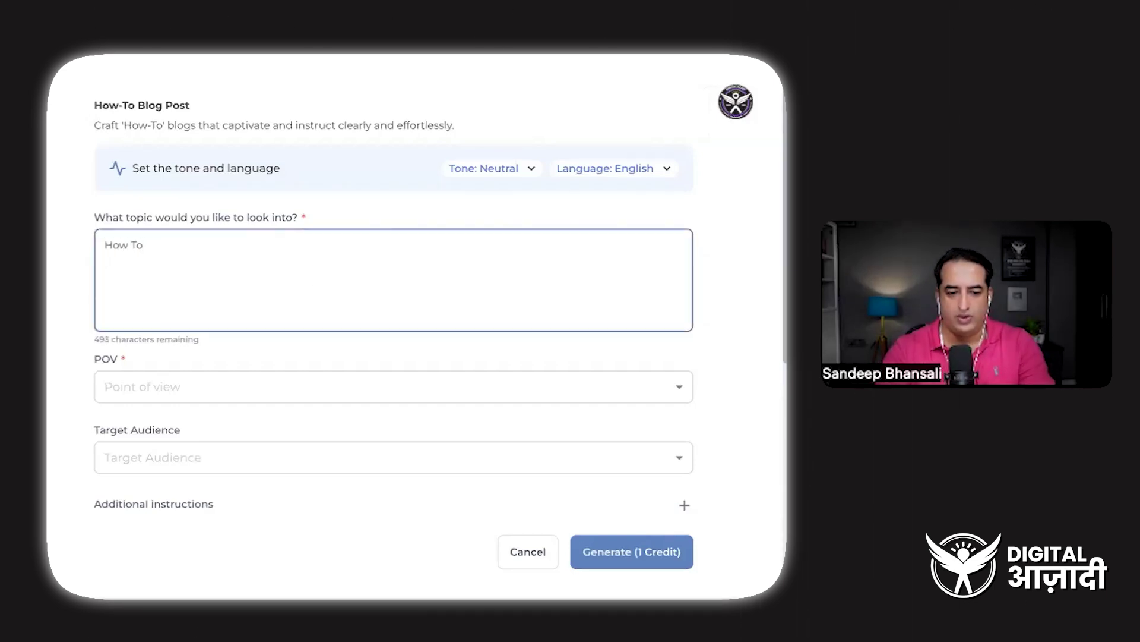
pyautogui.write('Create A W')
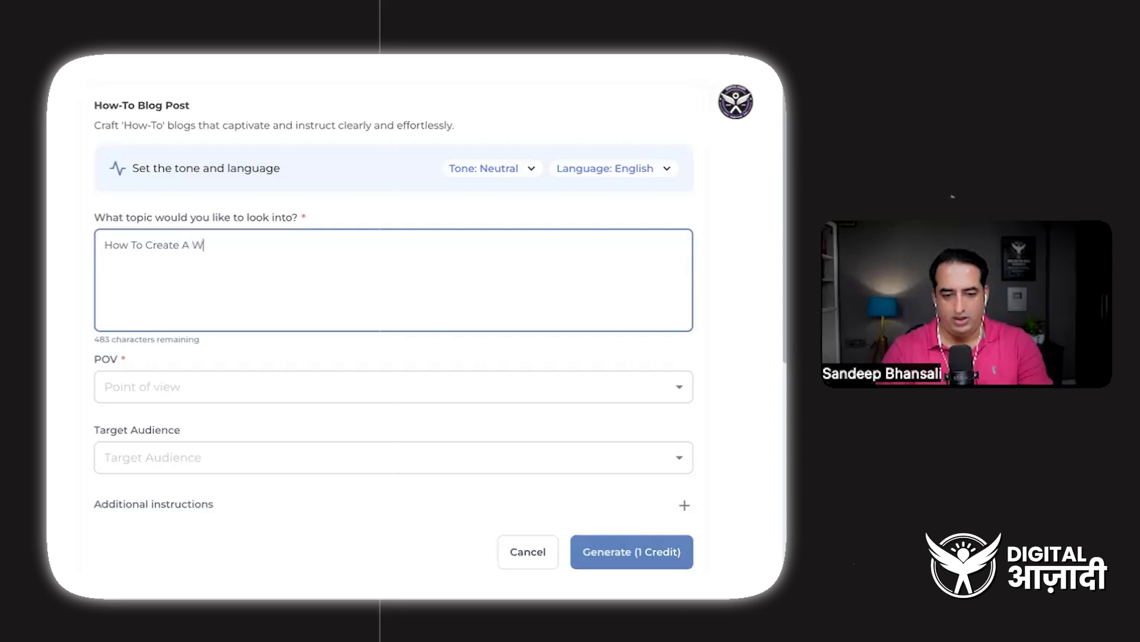
pyautogui.write('ebsite O')
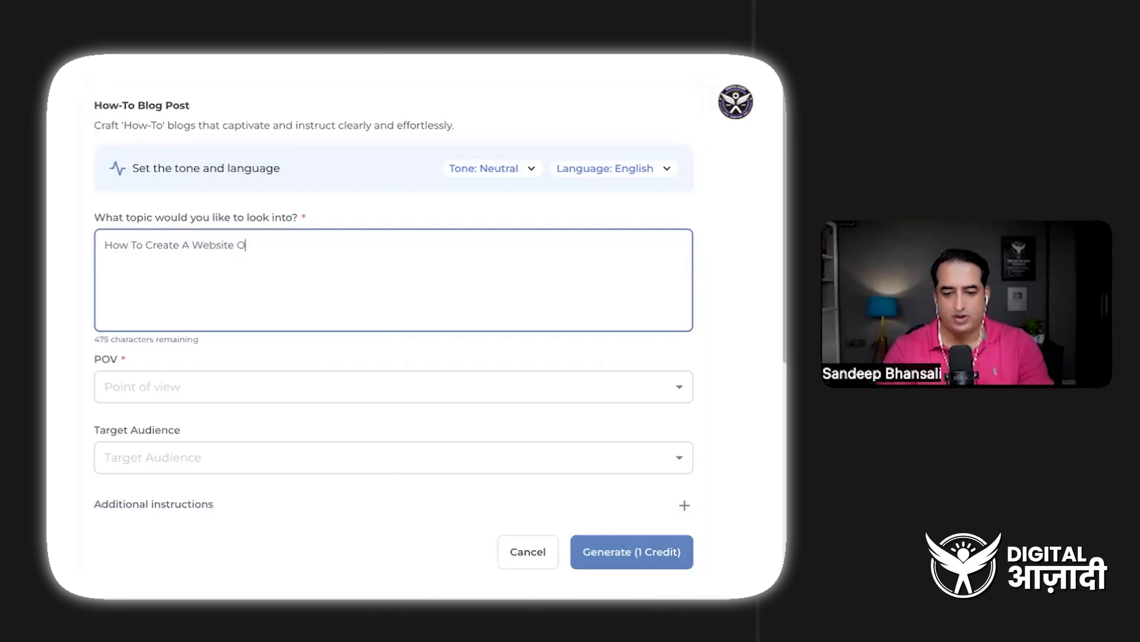
pyautogui.write('n Wordpress')
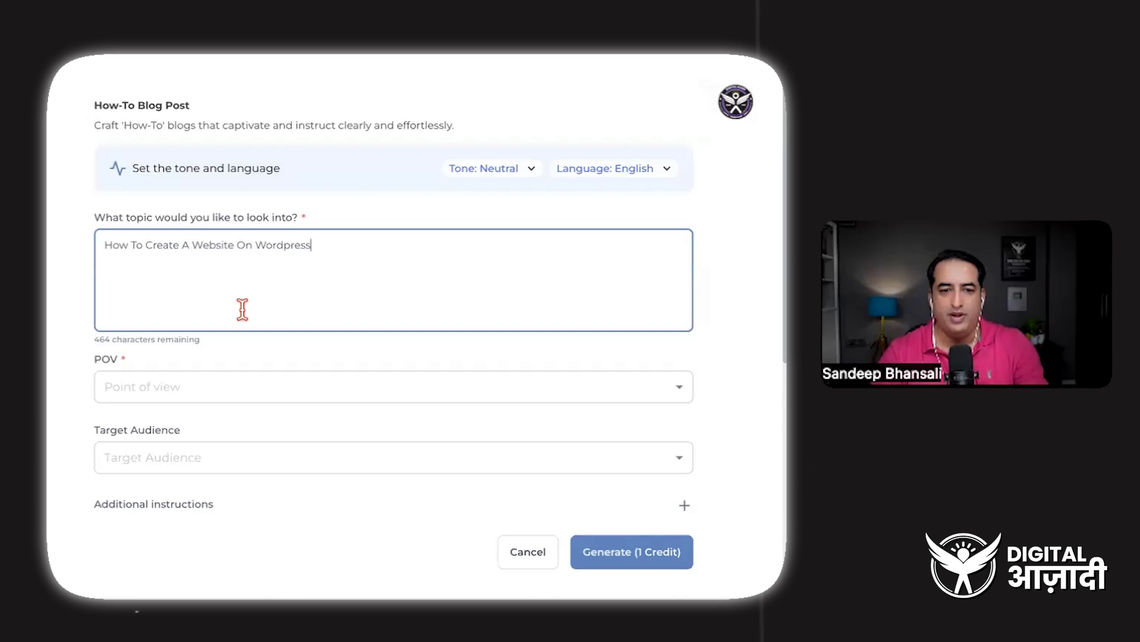
# Step: Set the point of view to First-Person and the target audience to Small Business Owners and Entrepreneurs
pyautogui.click(157, 387)
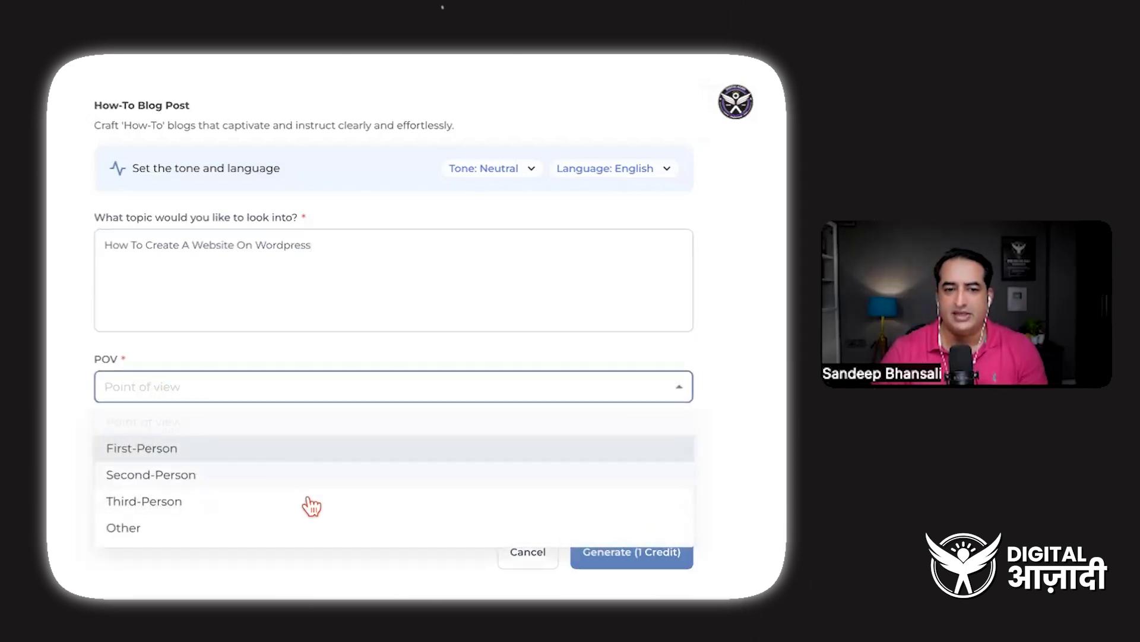
pyautogui.click(321, 457)
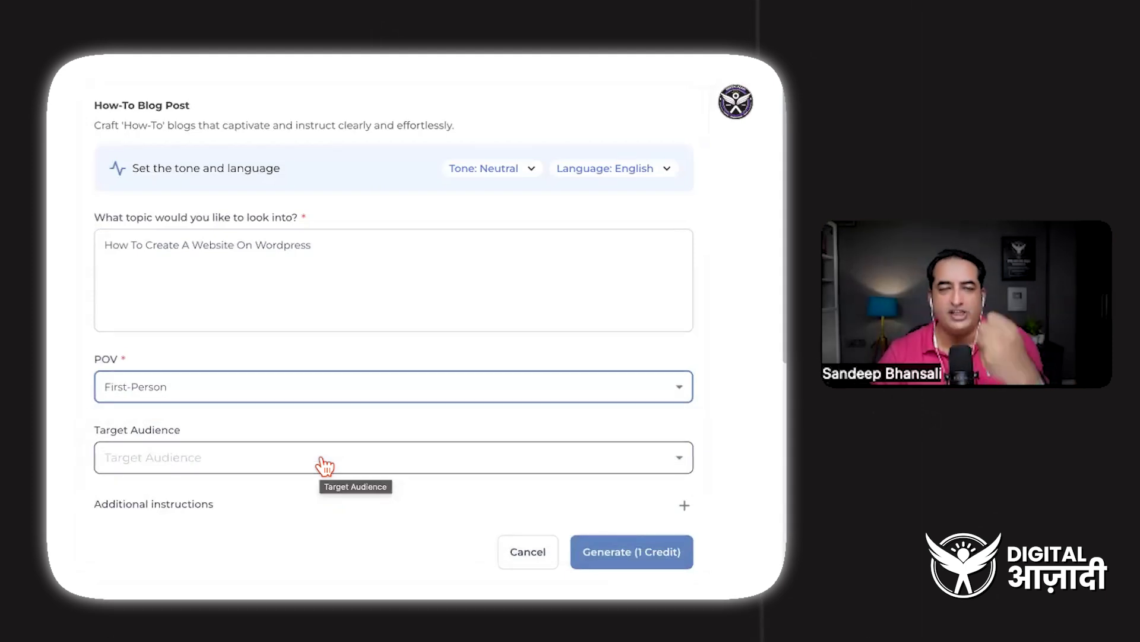
pyautogui.scroll(-1, 325, 467)
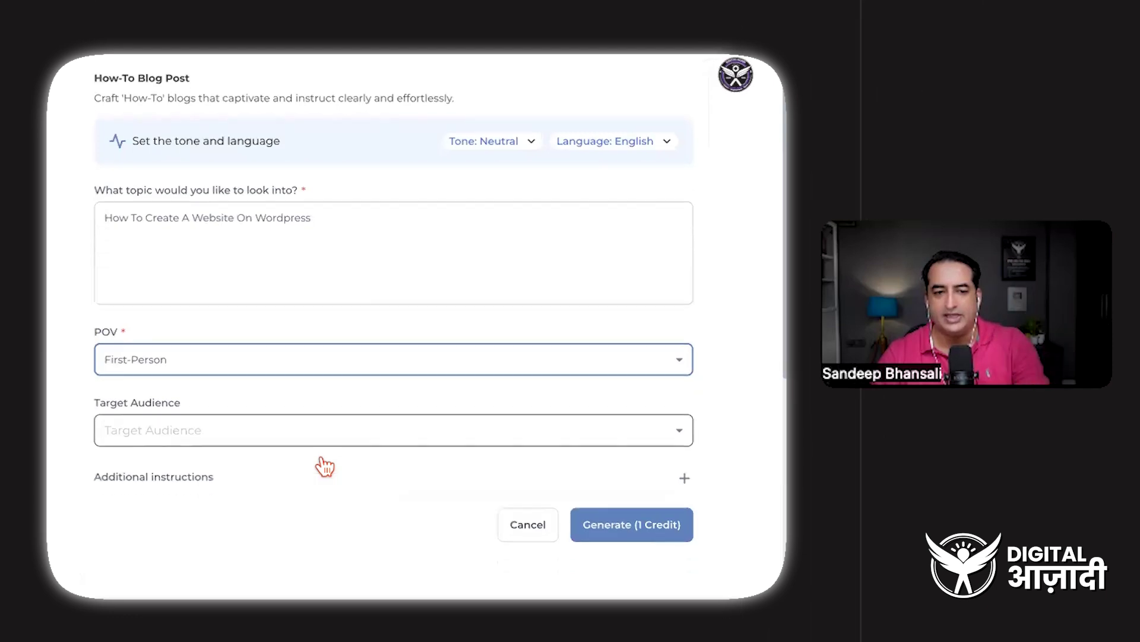
pyautogui.scroll(-3, 325, 467)
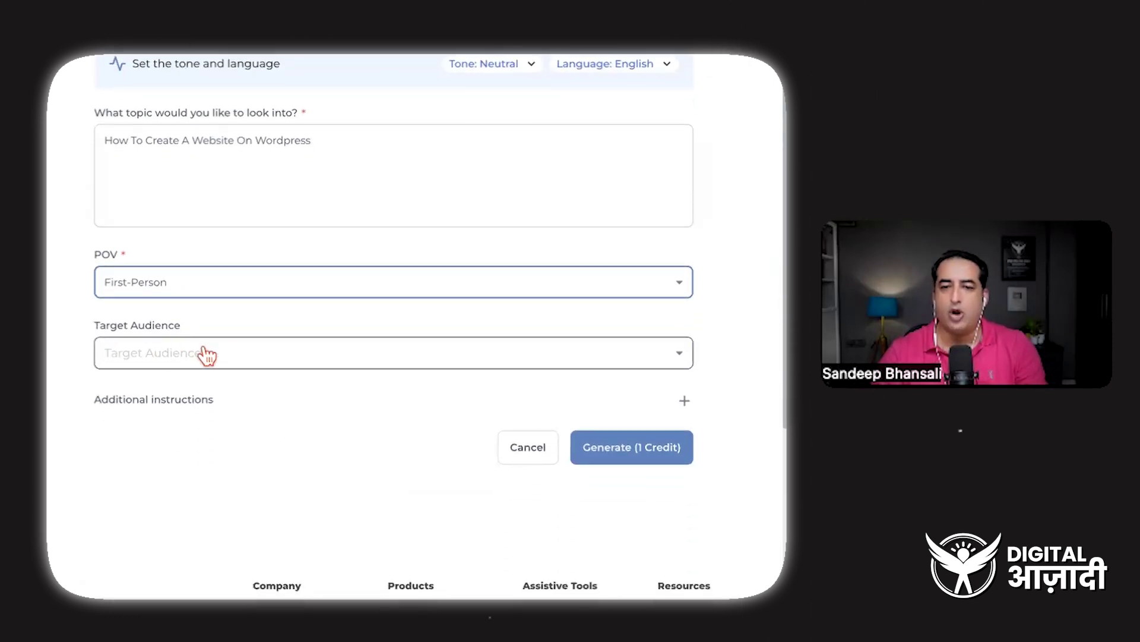
pyautogui.click(257, 360)
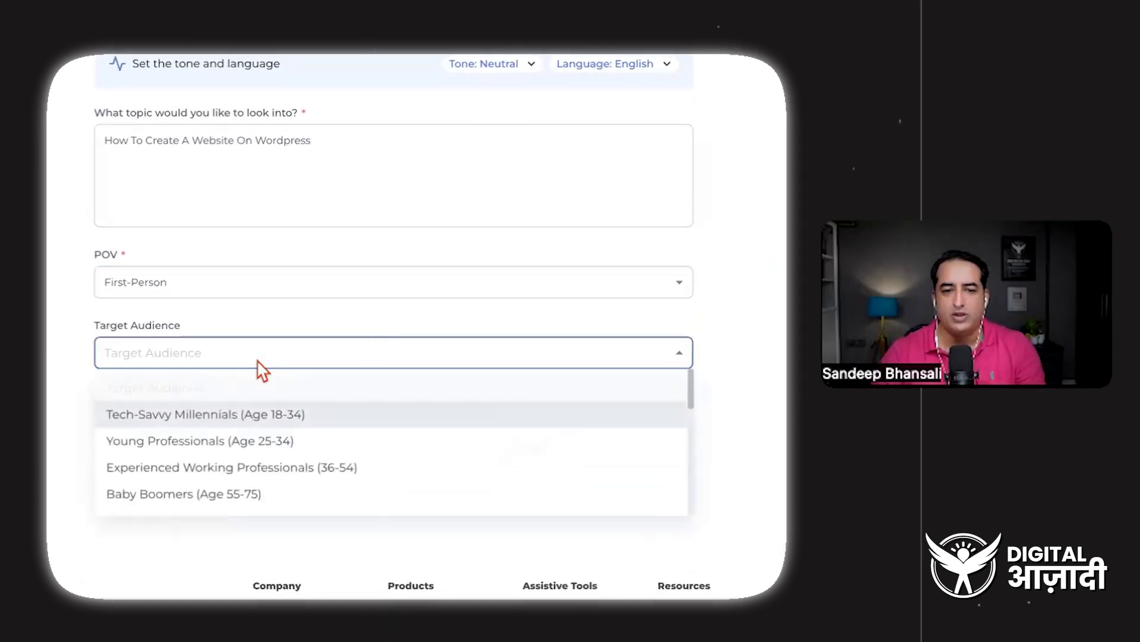
pyautogui.scroll(-3, 315, 466)
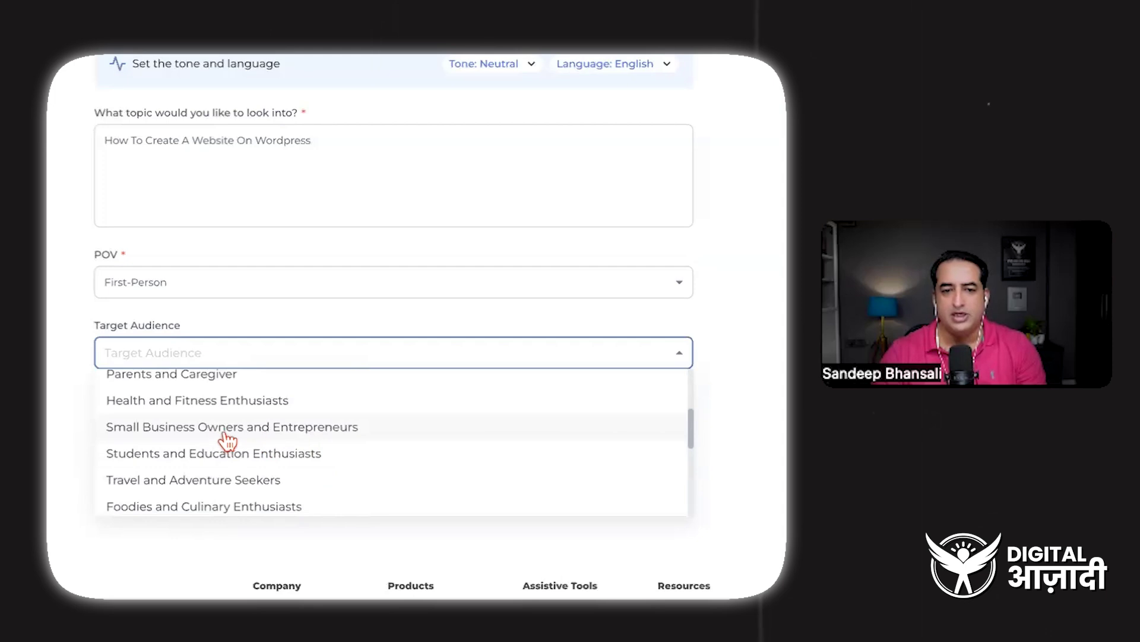
pyautogui.click(278, 433)
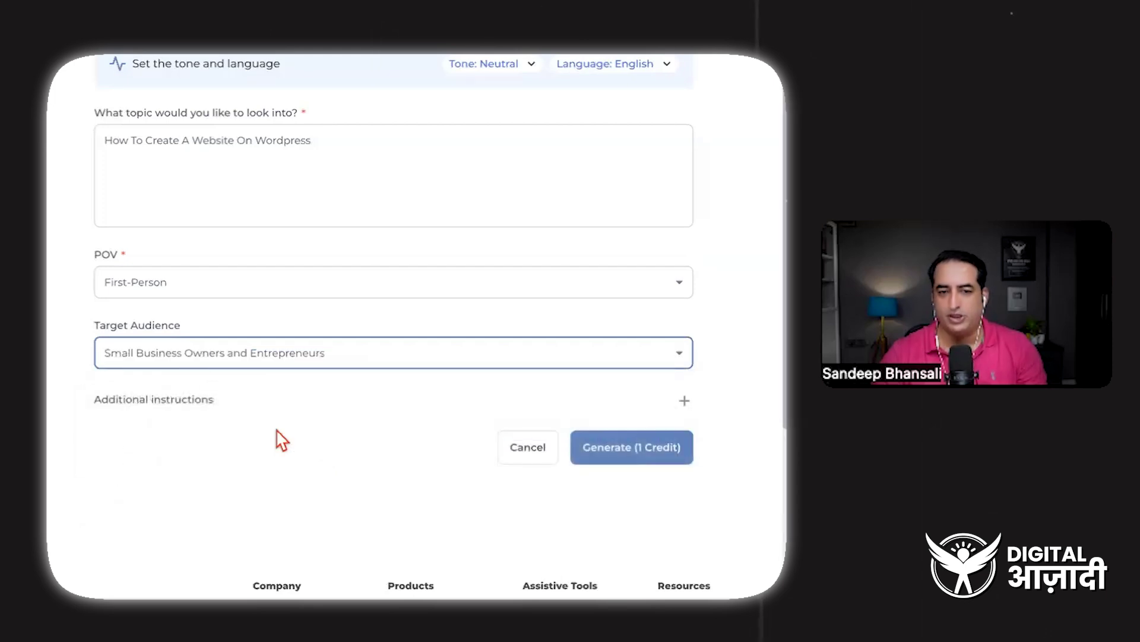
pyautogui.scroll(-2, 282, 440)
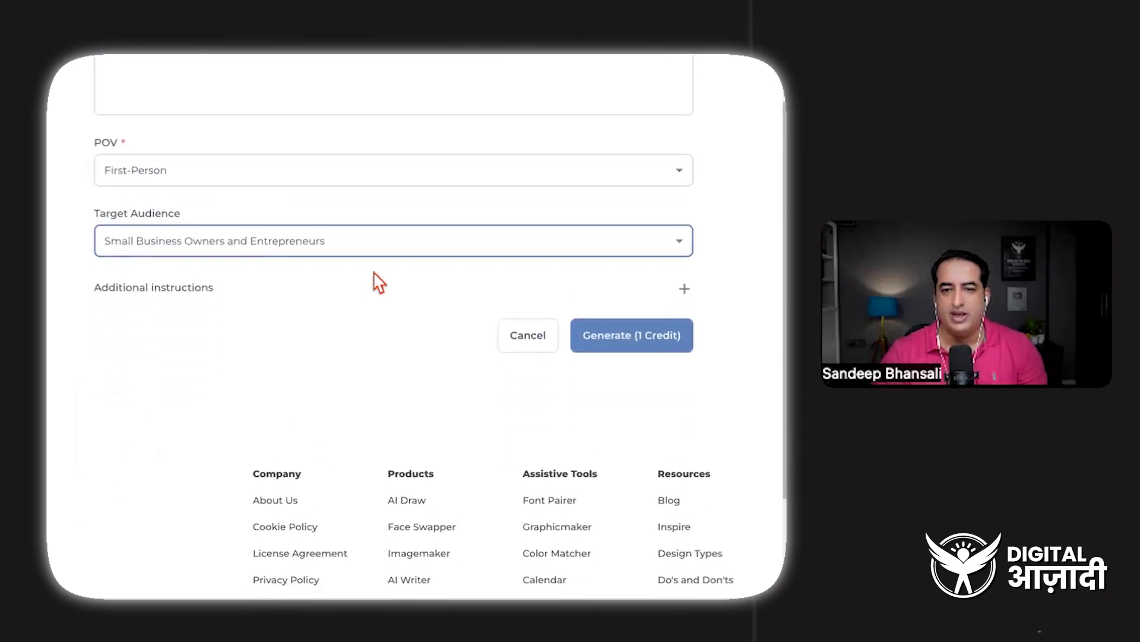
# Step: Add the additional instruction "I Want to use this blog on my website for seo so that it starts ranking on google"
pyautogui.click(189, 297)
pyautogui.click(253, 267)
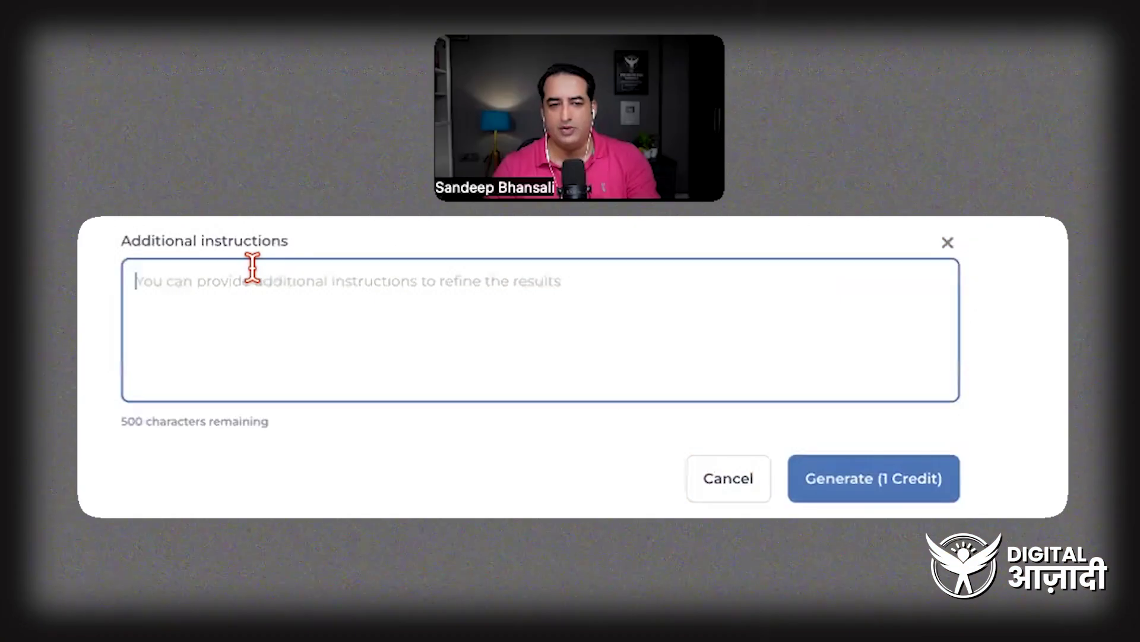
pyautogui.write('I Want to use this blog on my w')
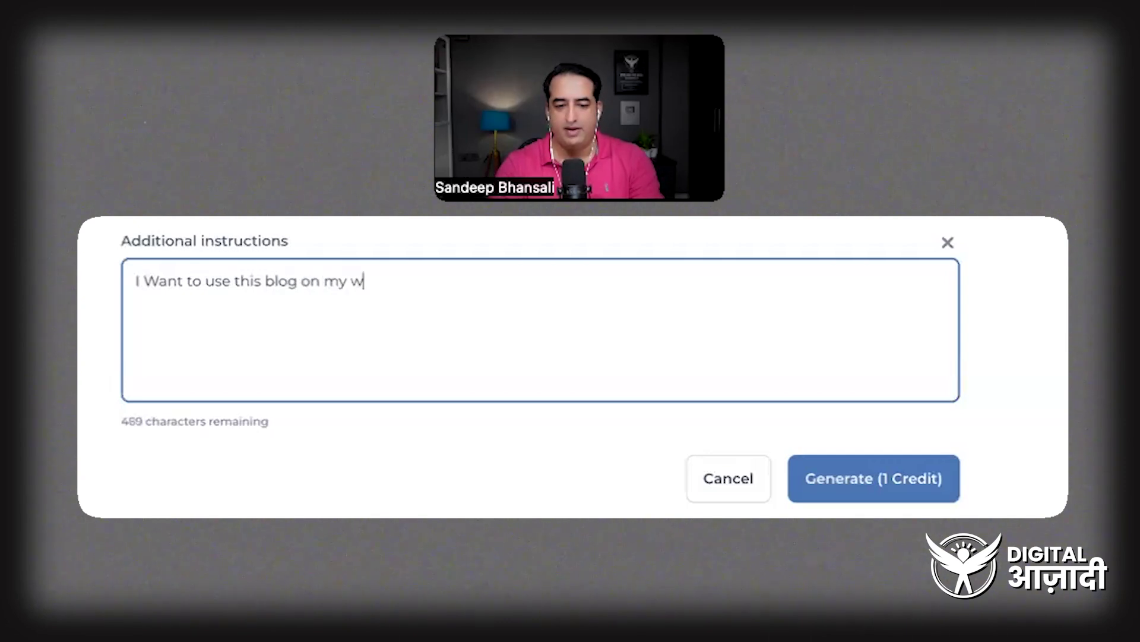
pyautogui.write('ebsite for seo so that it star')
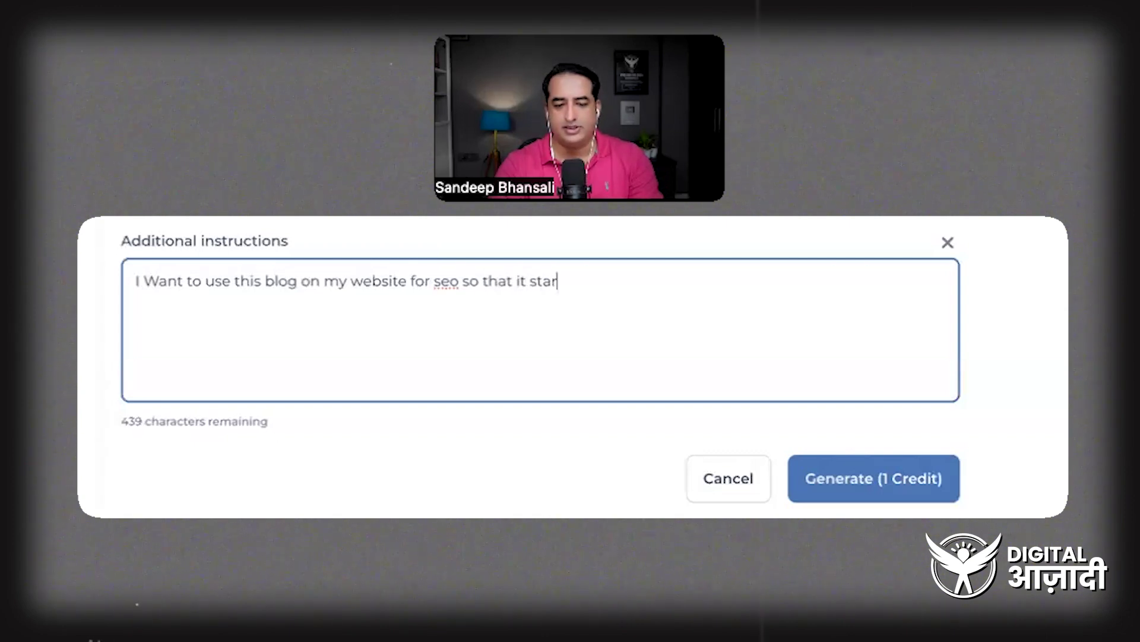
pyautogui.write('ts ranking on google')
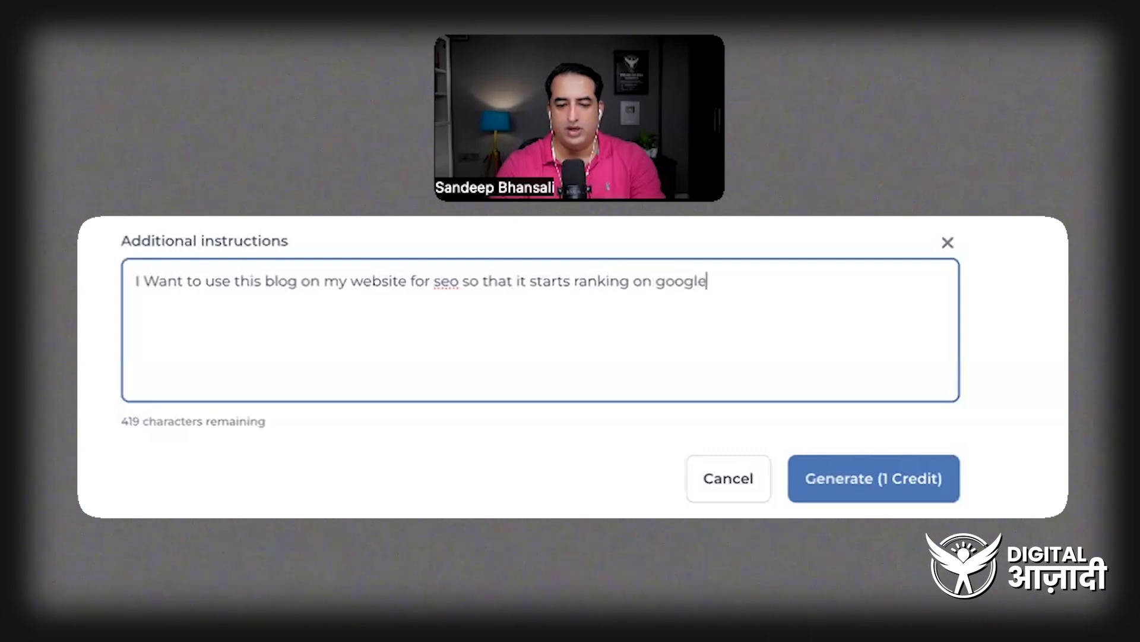
# Step: Continue the instructions with ". i want minimum 1000 words and should be simple and interesting to read. i want to"
pyautogui.write('. i want minimum 1000 word')
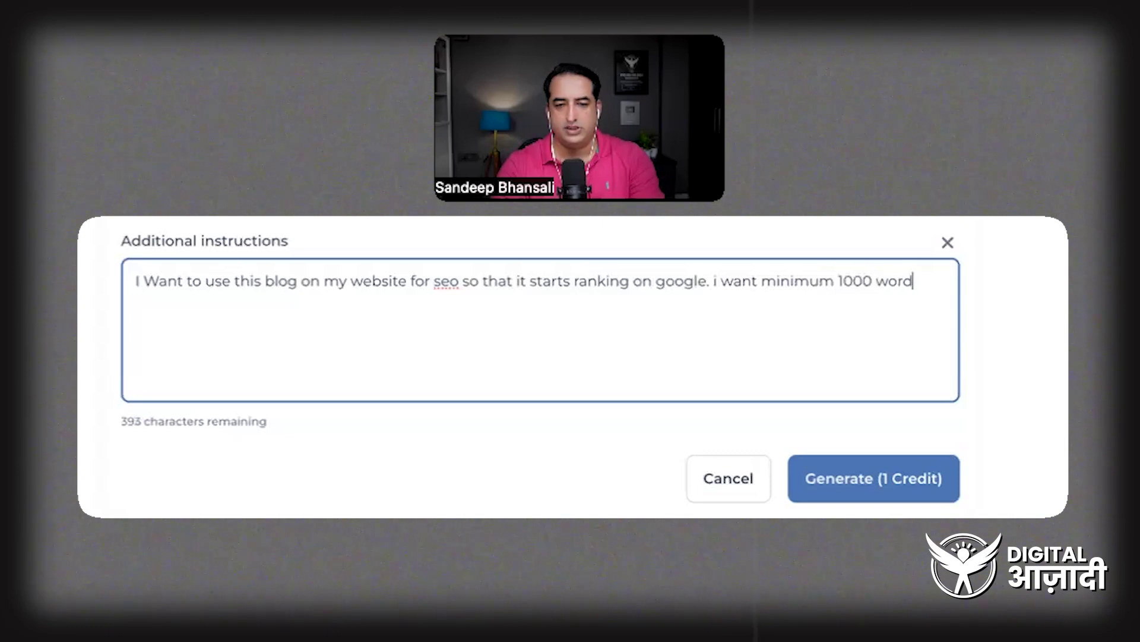
pyautogui.write('s and ')
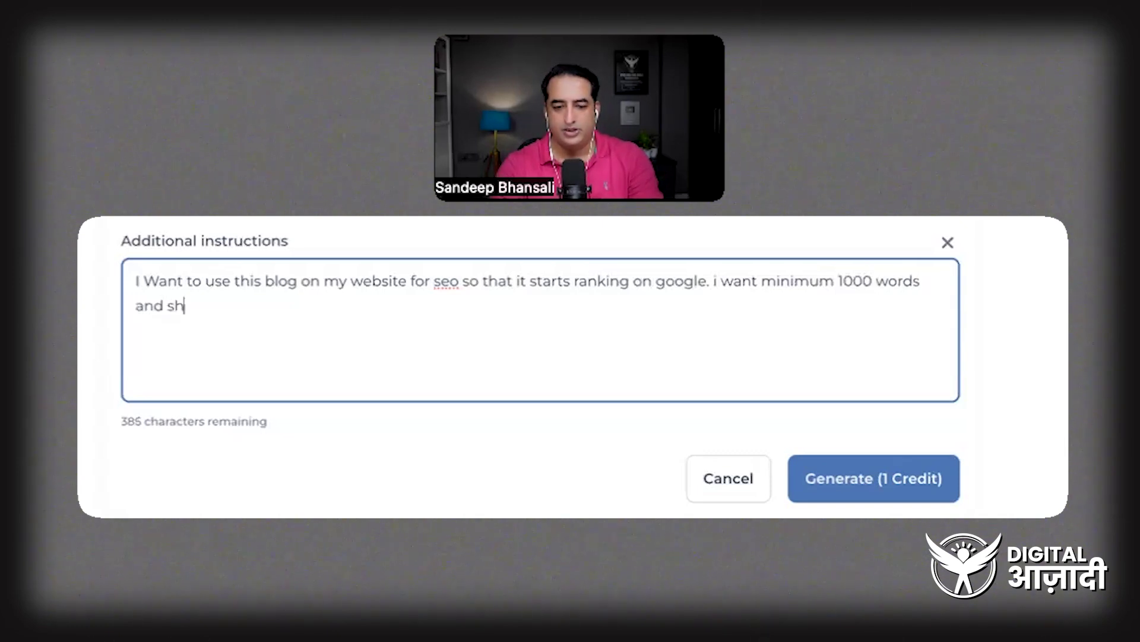
pyautogui.write('should be simple and')
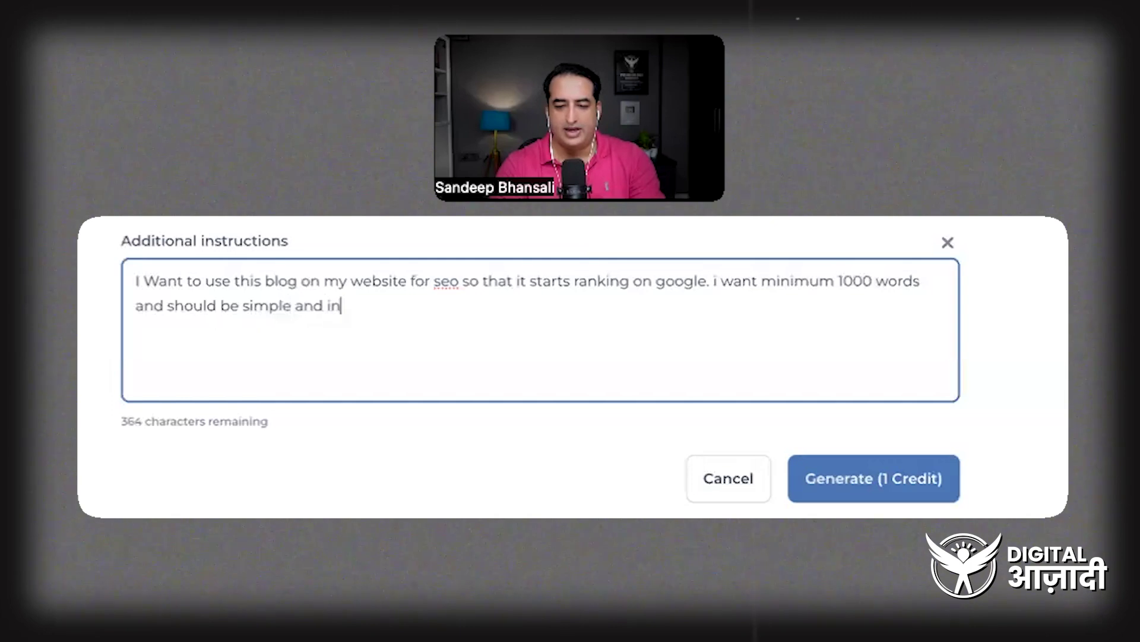
pyautogui.write('ing')
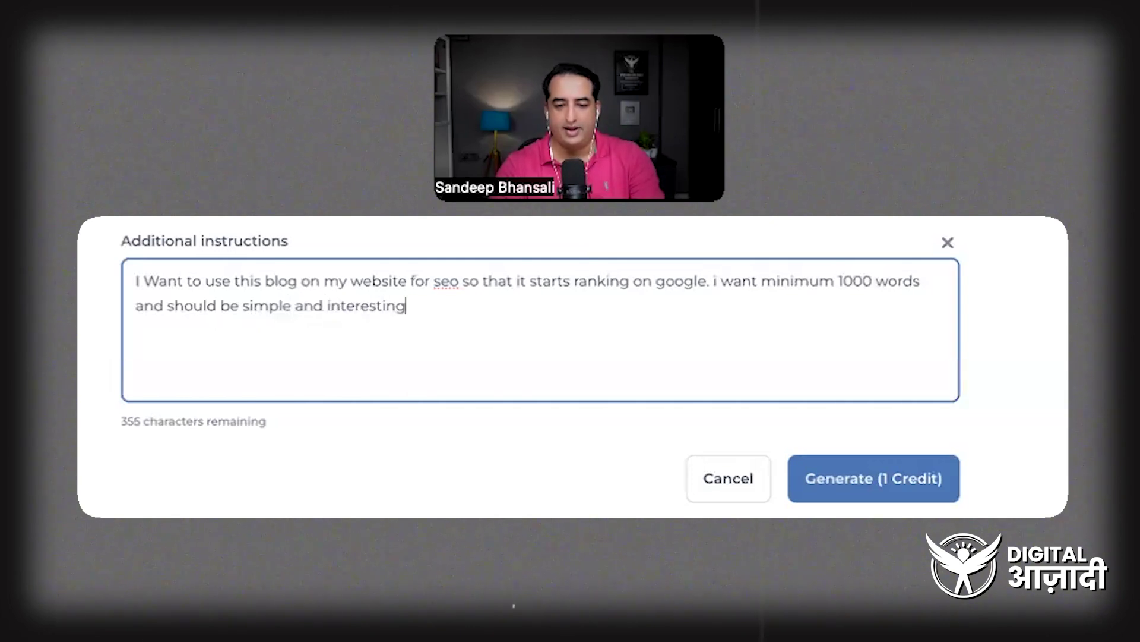
pyautogui.write(' to read. i want to ')
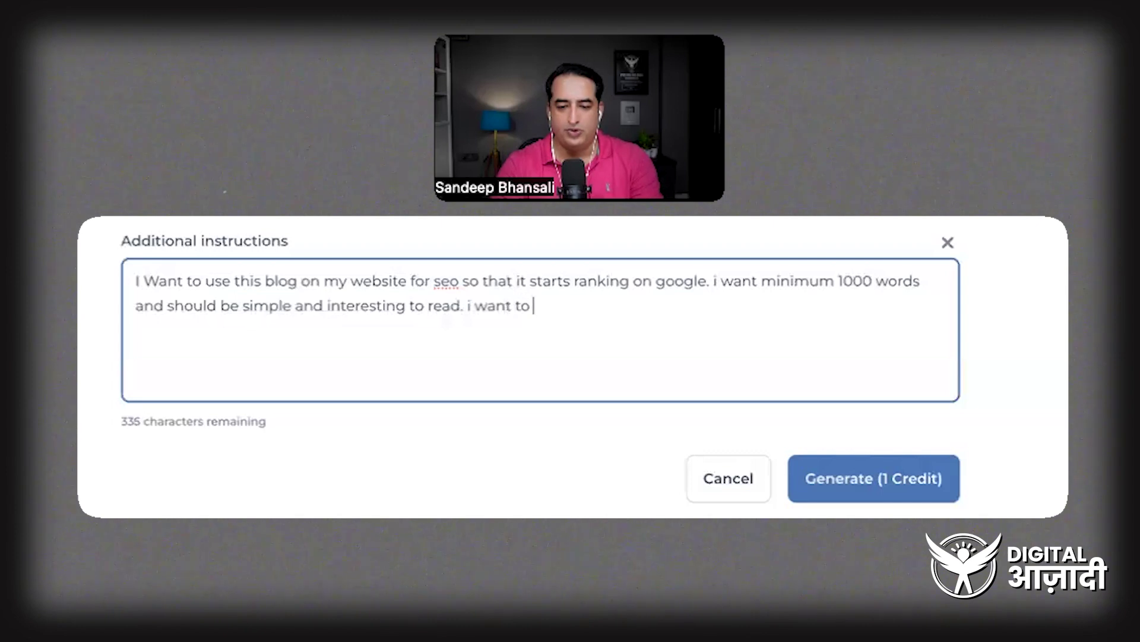
# Step: Finish the sentence with "give CTA to join my webinar for those who are interested to learn website building practically and in detail" and generate the blog post
pyautogui.write('give CTA')
pyautogui.write(' to ')
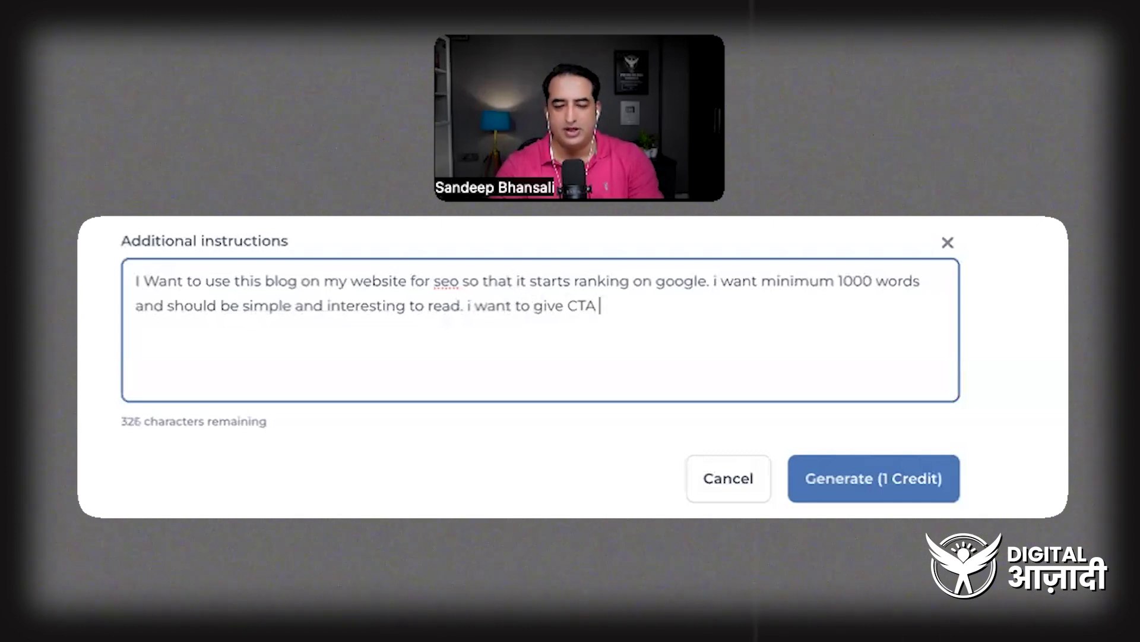
pyautogui.write('join m')
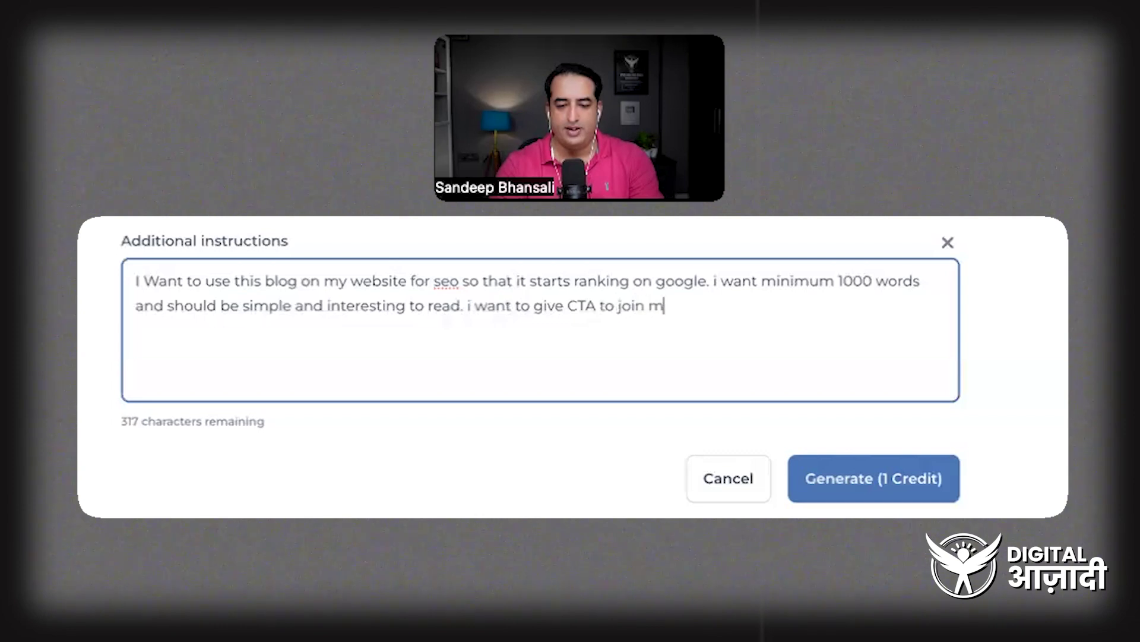
pyautogui.write('y webinar')
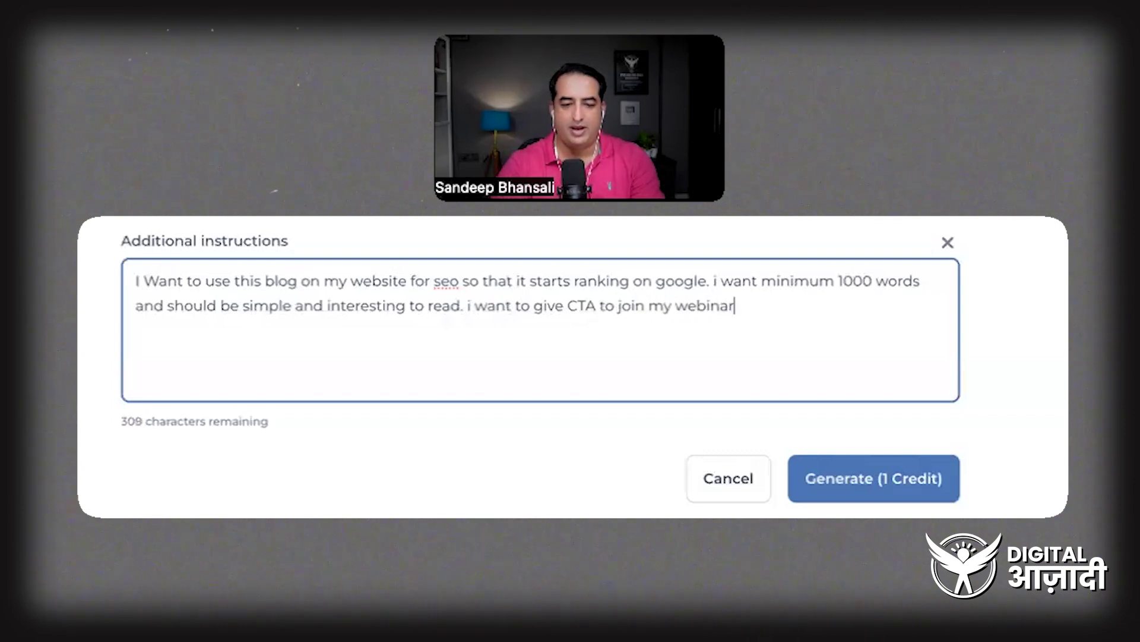
pyautogui.write(' for thos')
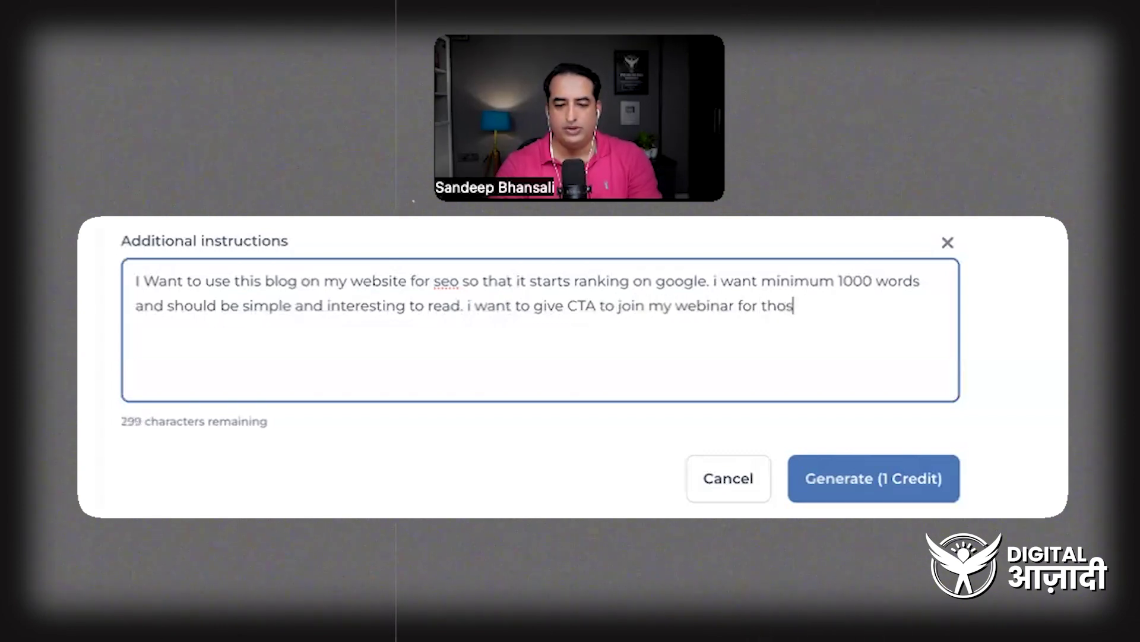
pyautogui.write('e who ar')
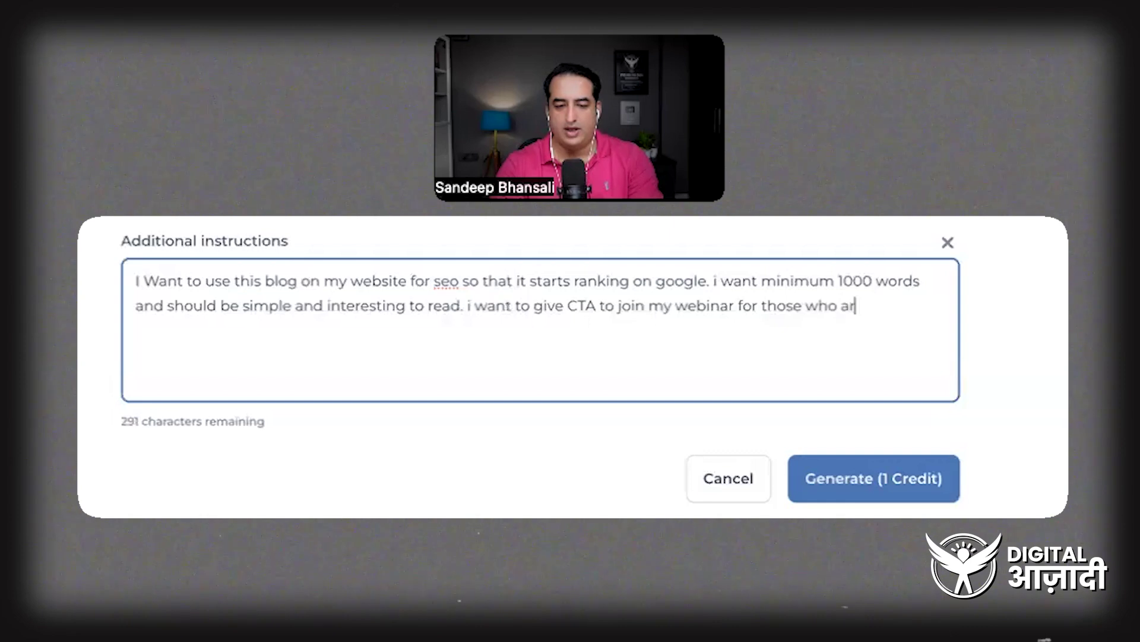
pyautogui.write('e interes')
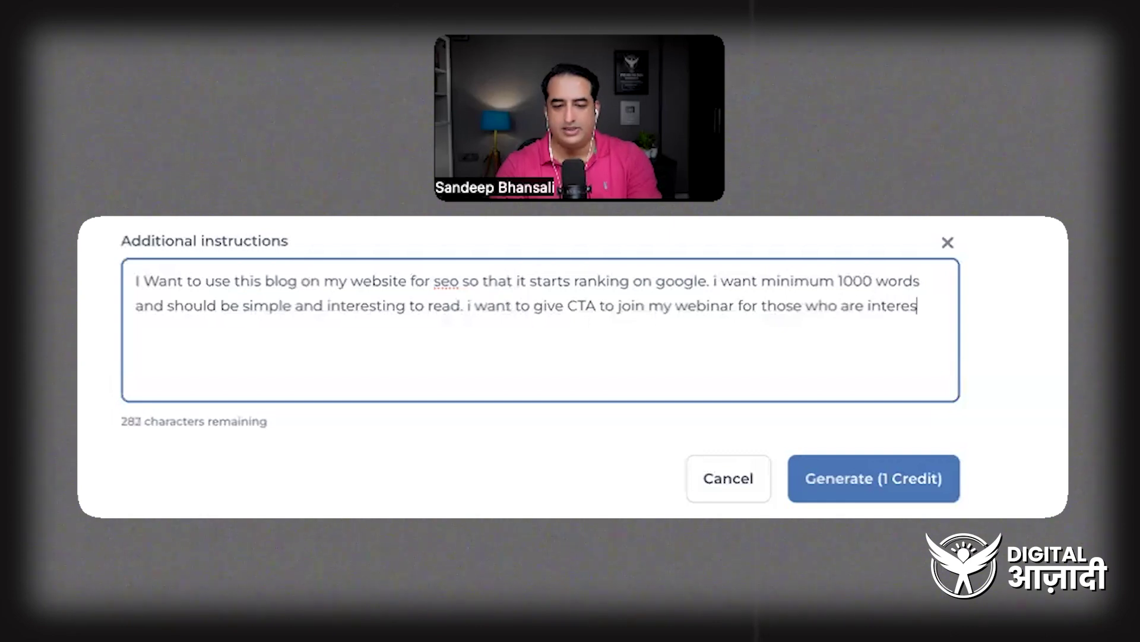
pyautogui.write('ted to lear')
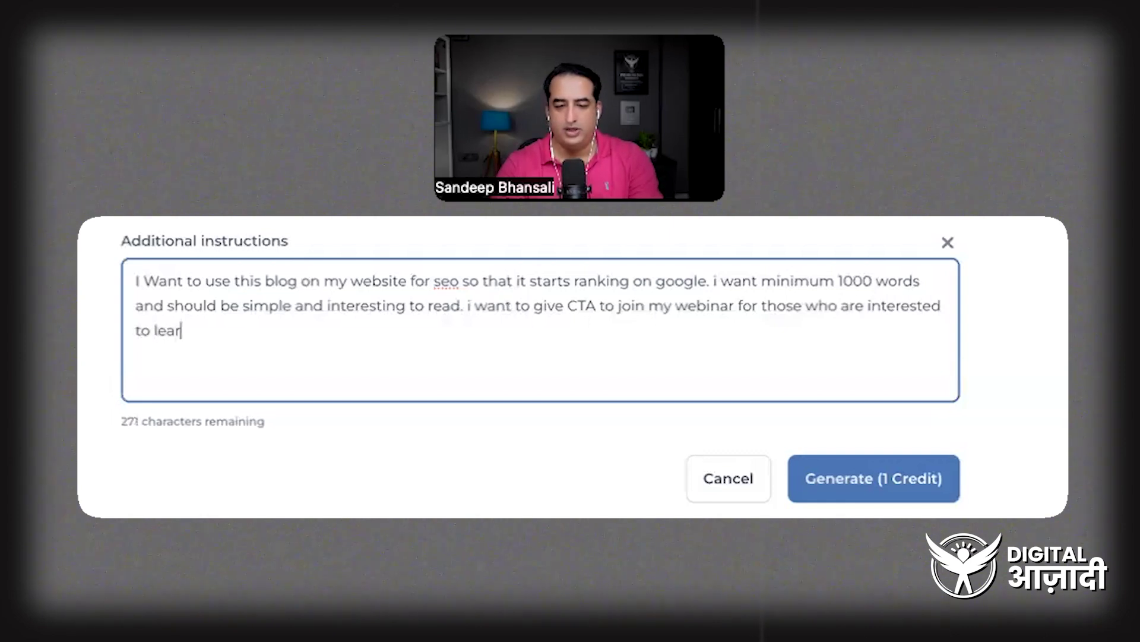
pyautogui.write('n we')
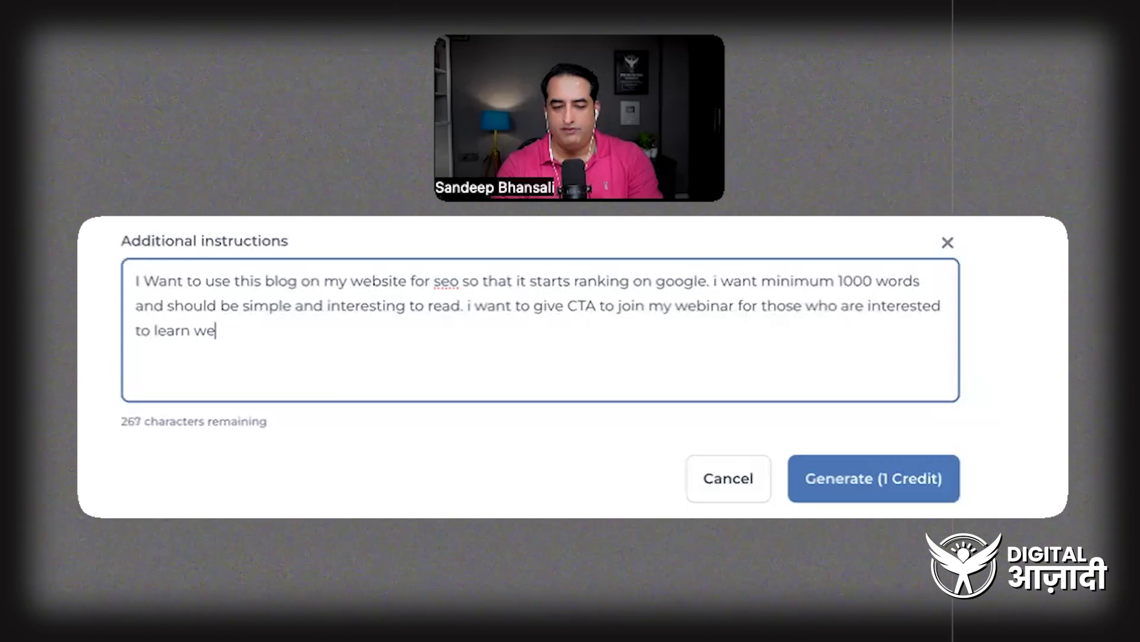
pyautogui.write('bsite bu')
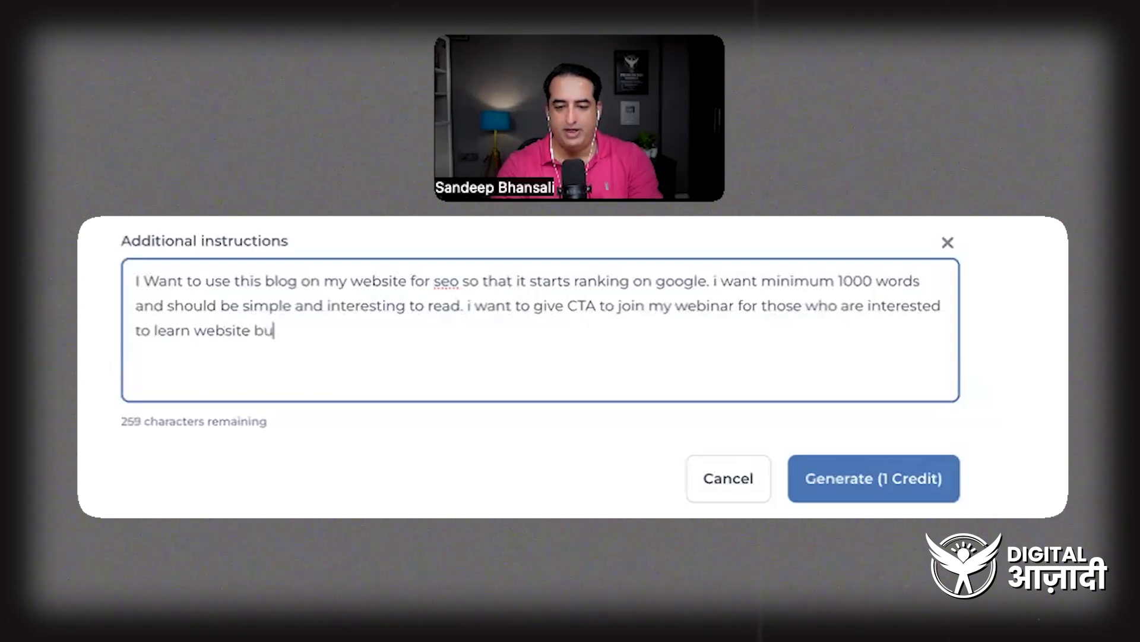
pyautogui.write('ilding pr')
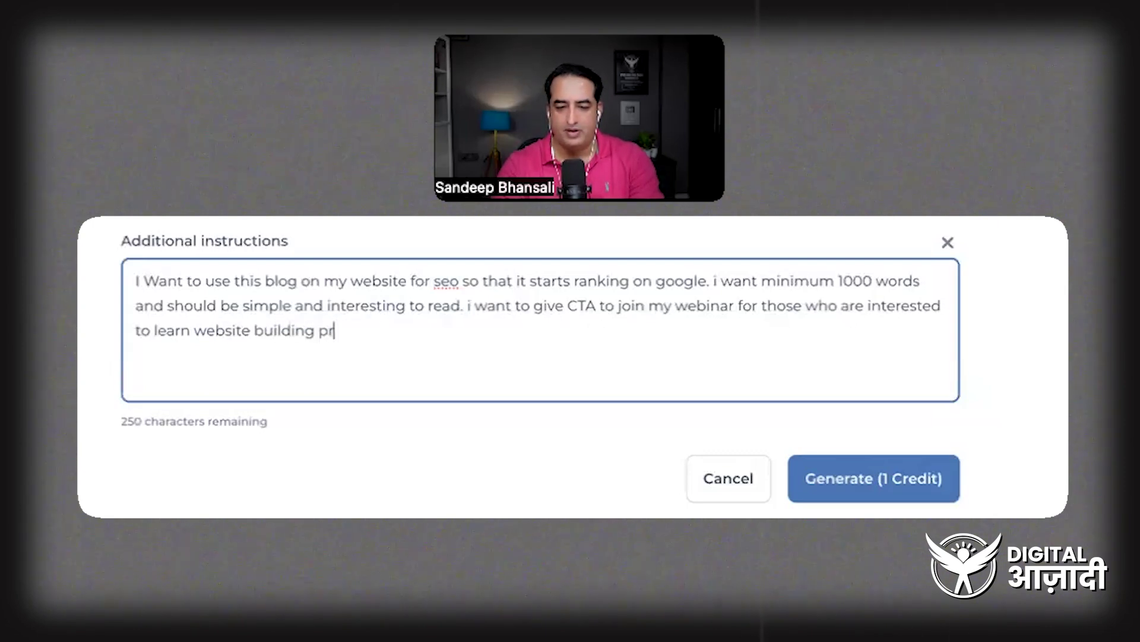
pyautogui.write('actically')
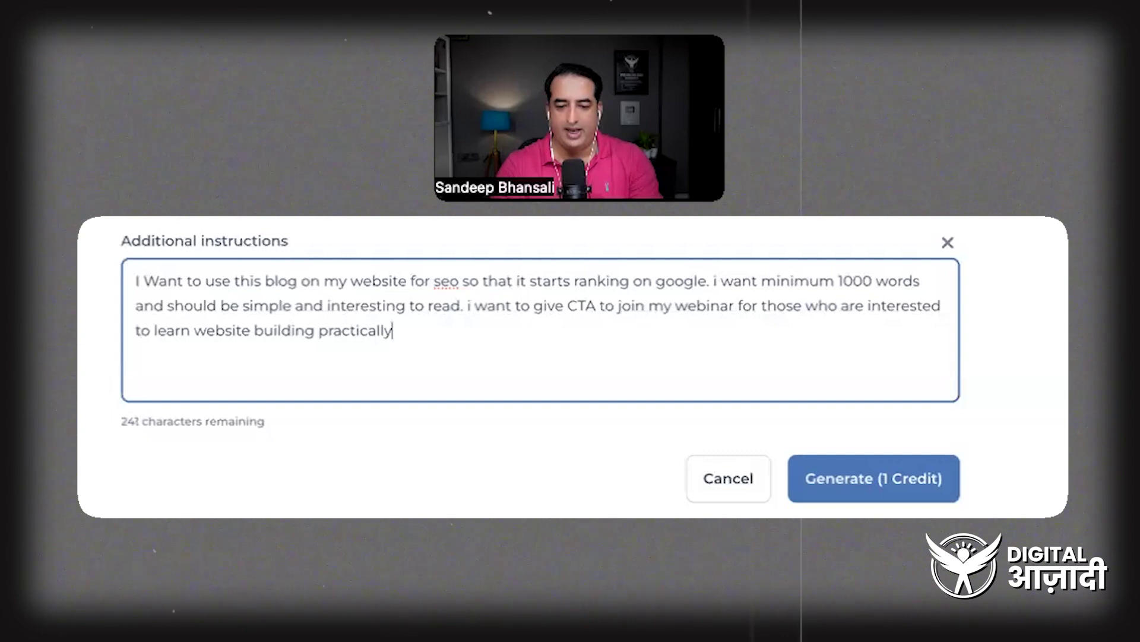
pyautogui.write(' and in det')
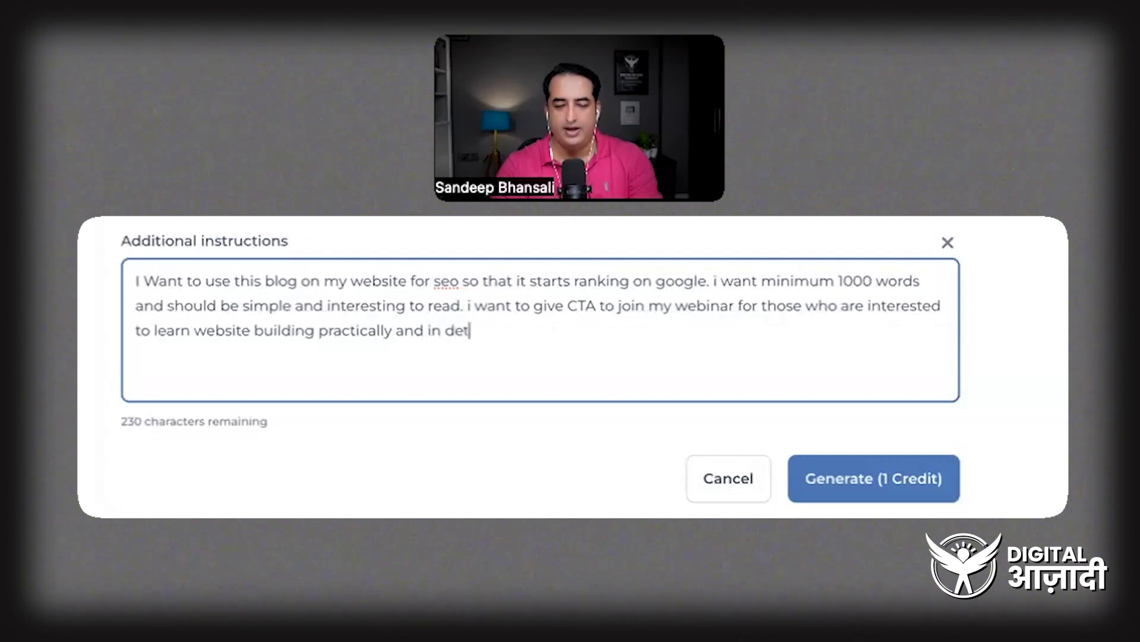
pyautogui.write('ail')
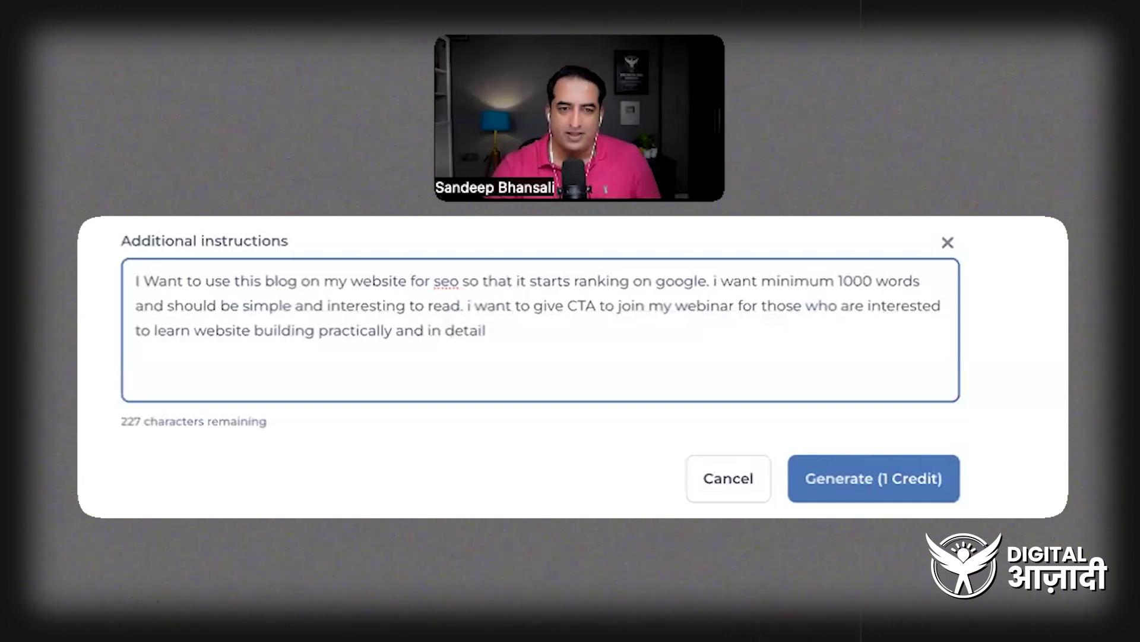
pyautogui.click(836, 473)
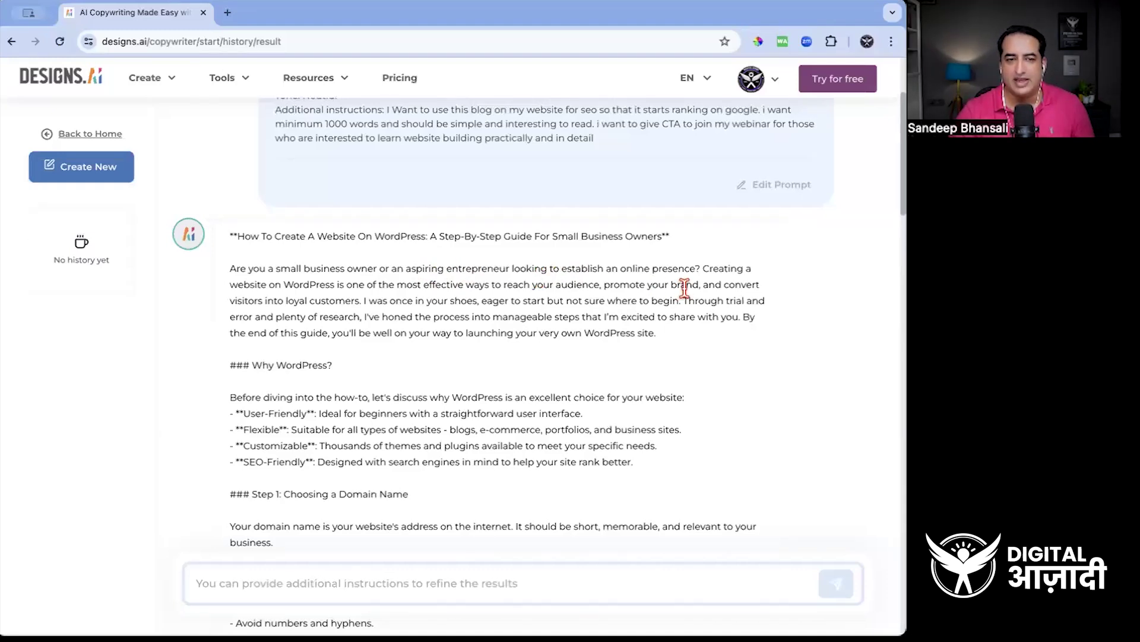
# Step: Read the generated post's introduction and its sections on choosing a domain name, selecting a hosting provider and installing WordPress
pyautogui.scroll(-3, 684, 288)
pyautogui.scroll(-2, 684, 288)
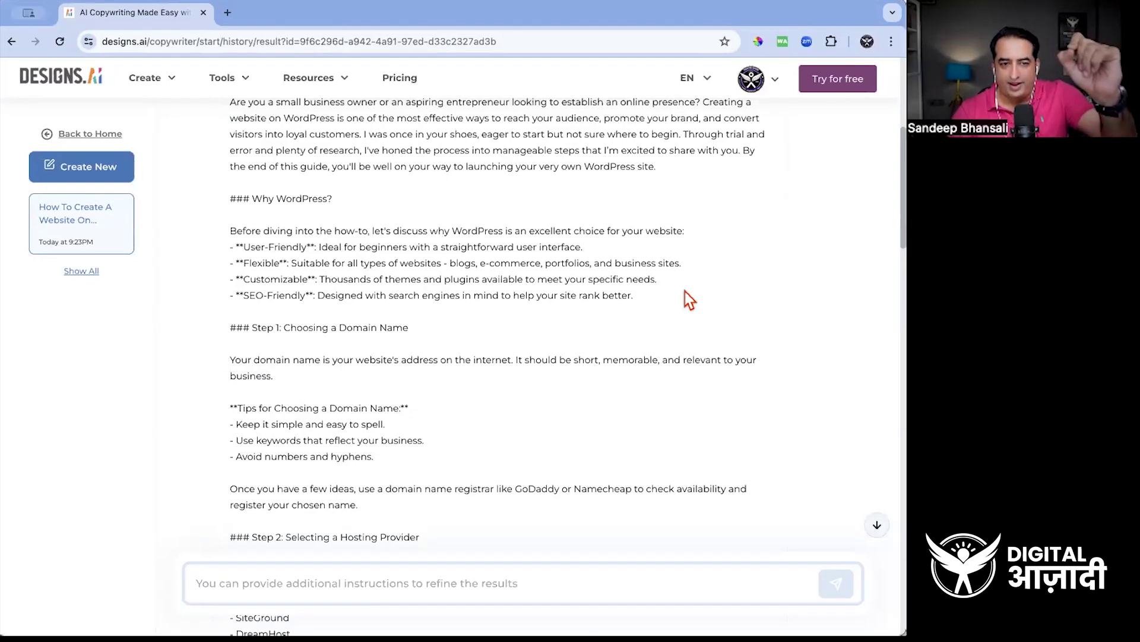
pyautogui.moveTo(257, 327); pyautogui.dragTo(425, 339)
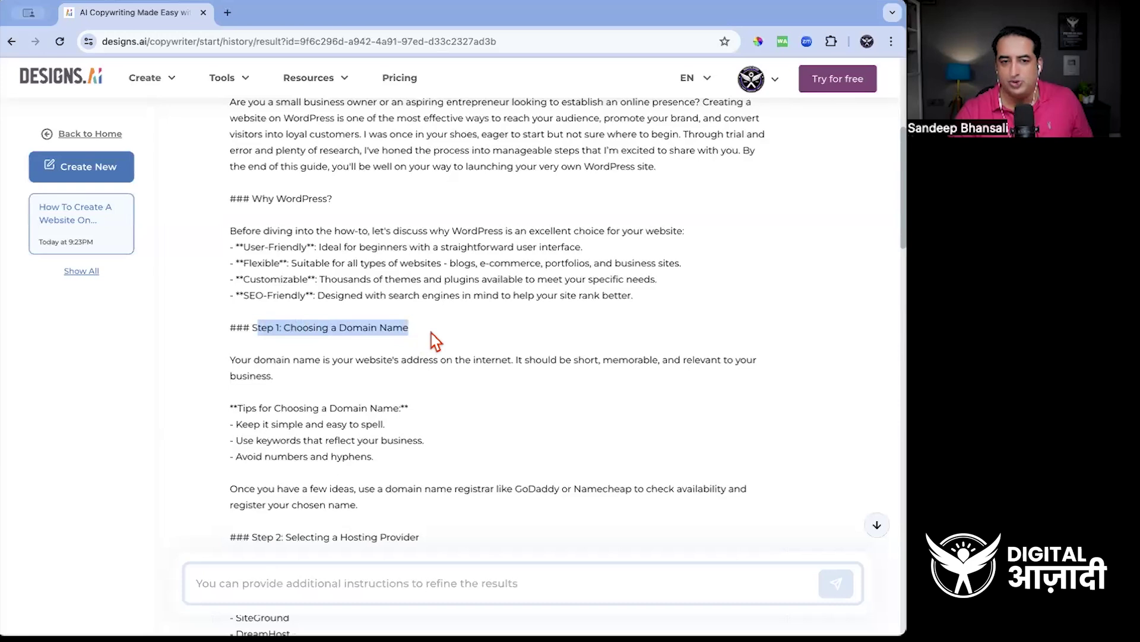
pyautogui.scroll(-5, 434, 333)
pyautogui.click(263, 401)
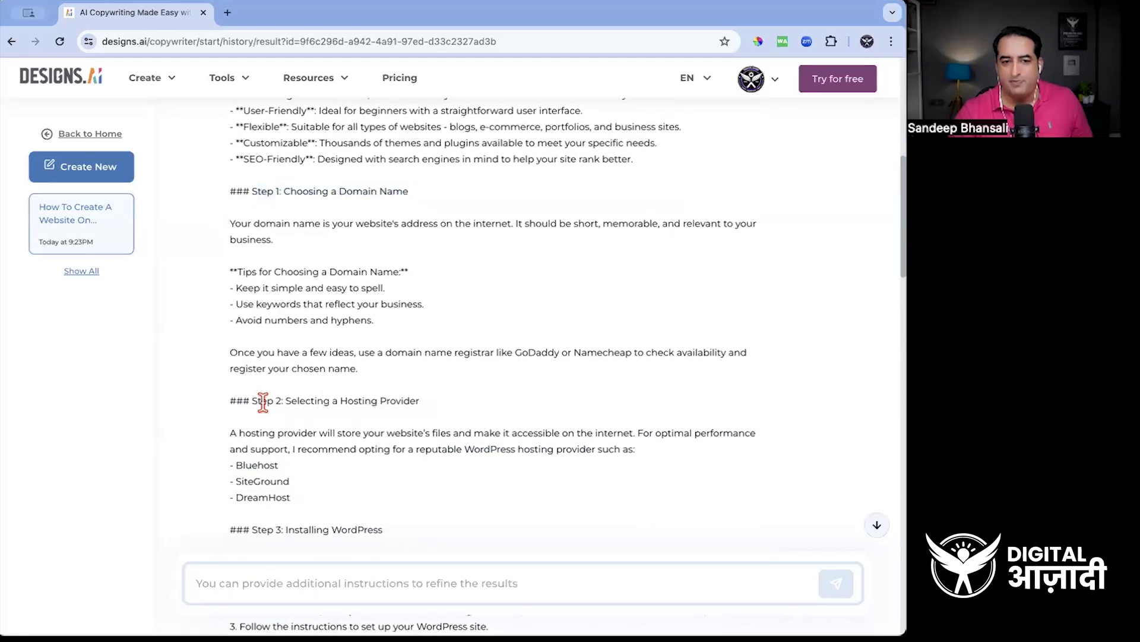
pyautogui.moveTo(263, 402); pyautogui.dragTo(413, 399)
pyautogui.scroll(-5, 446, 407)
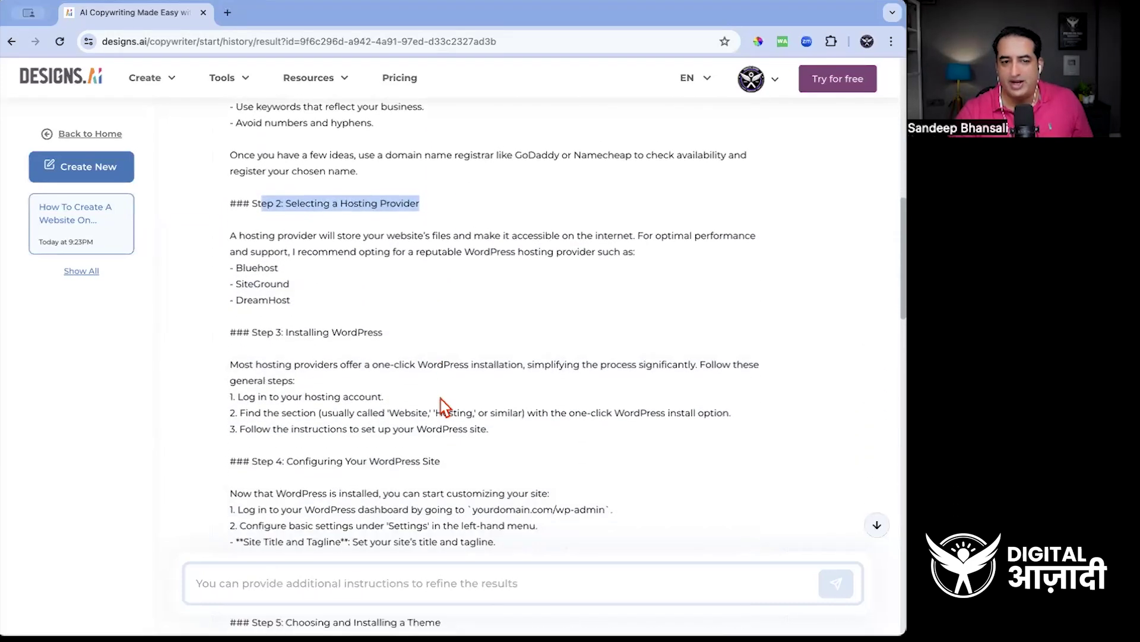
pyautogui.moveTo(286, 304); pyautogui.dragTo(378, 303)
pyautogui.scroll(-1, 376, 306)
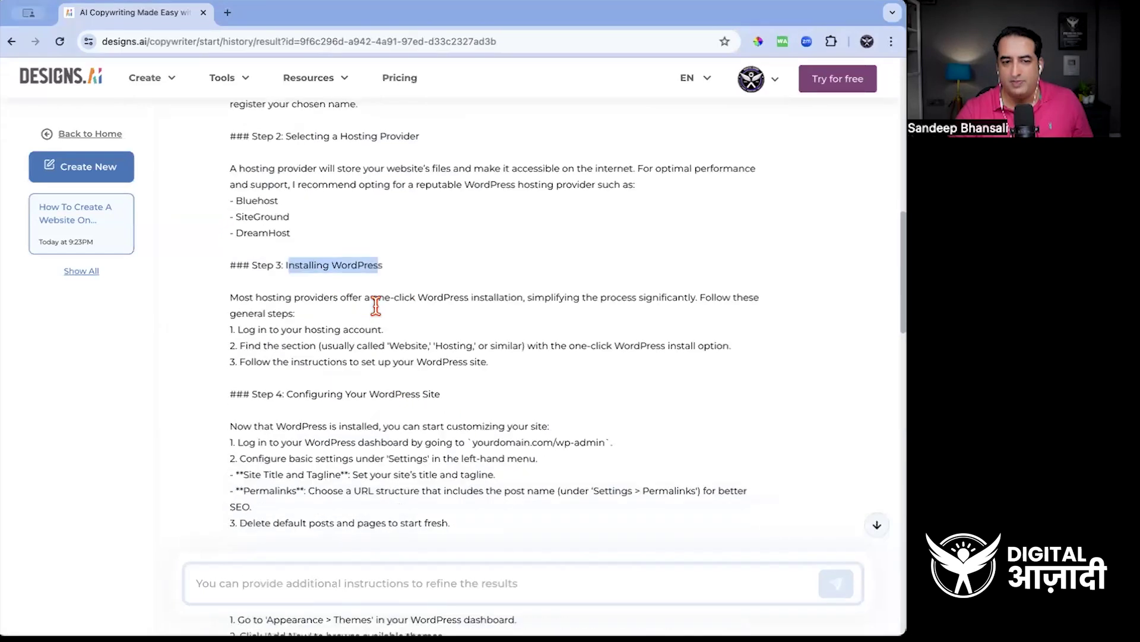
# Step: Review the post's sections on configuring the site, themes, plugins, content pages and customizing, and look back over the earlier steps
pyautogui.scroll(-2, 376, 306)
pyautogui.click(297, 324)
pyautogui.scroll(-2, 437, 326)
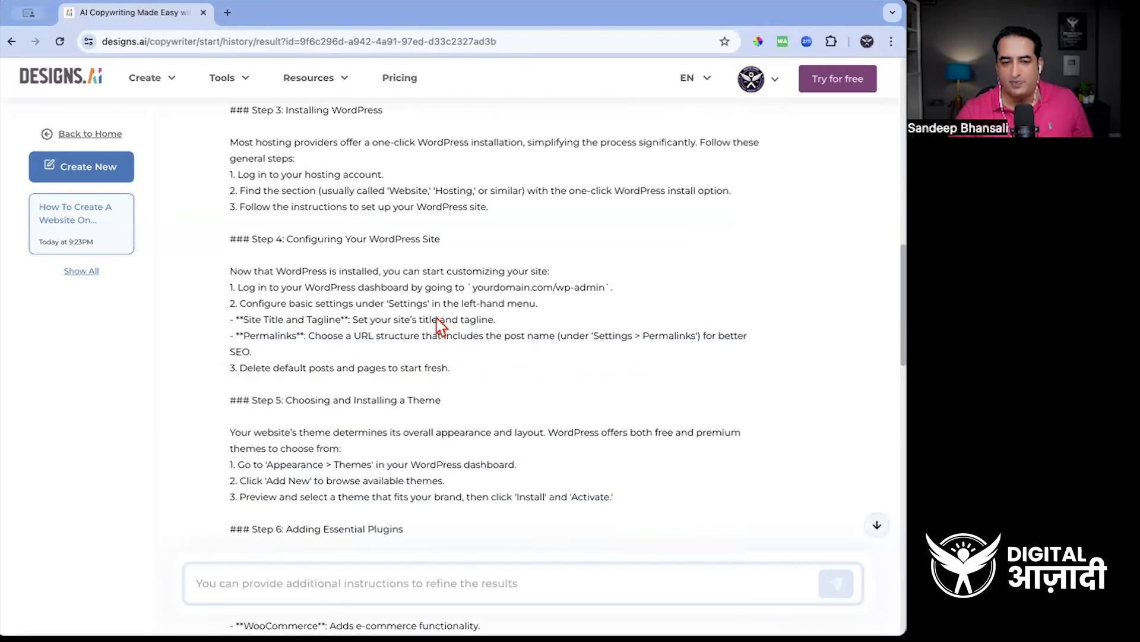
pyautogui.scroll(-2, 438, 326)
pyautogui.moveTo(298, 323); pyautogui.dragTo(436, 324)
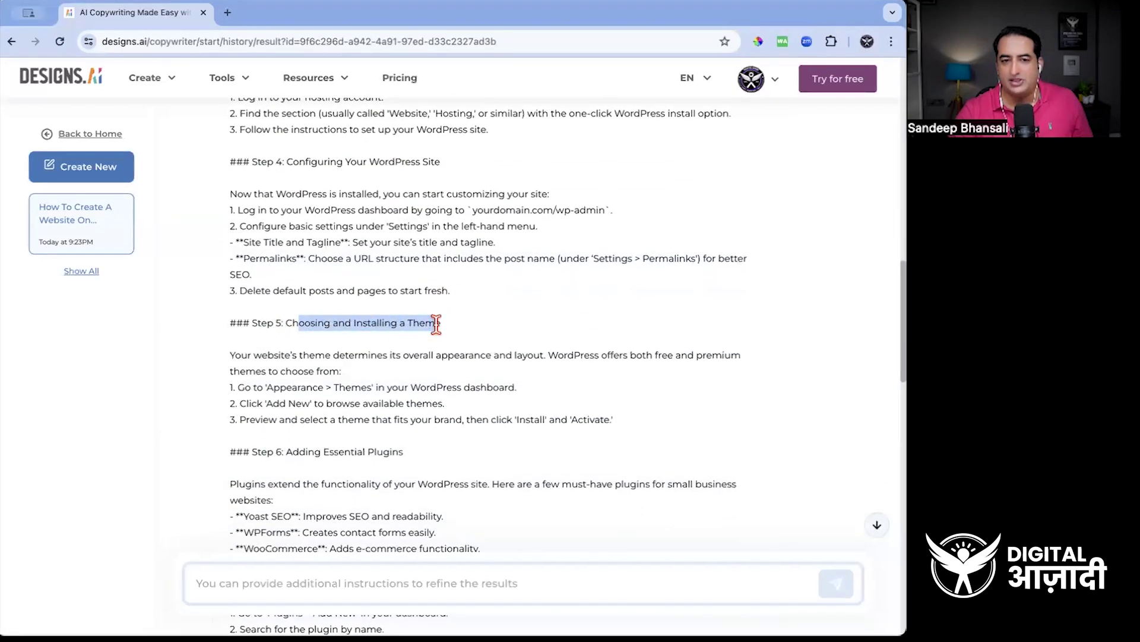
pyautogui.scroll(-3, 435, 324)
pyautogui.moveTo(298, 326); pyautogui.dragTo(400, 325)
pyautogui.scroll(-5, 399, 320)
pyautogui.click(300, 327)
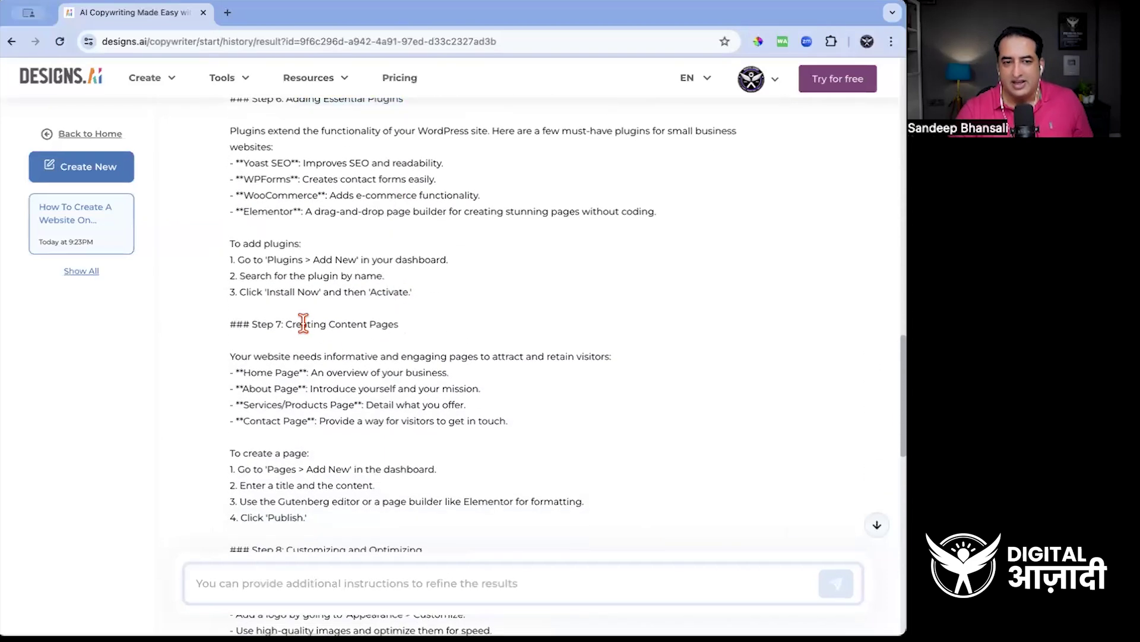
pyautogui.scroll(-2, 395, 326)
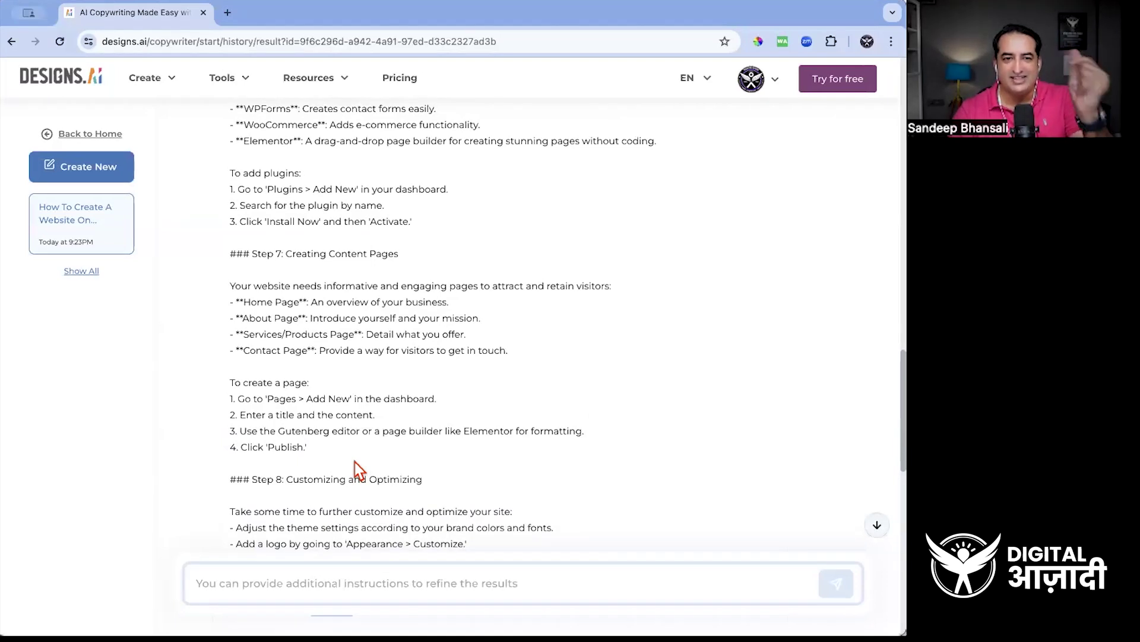
pyautogui.moveTo(282, 256); pyautogui.dragTo(512, 482)
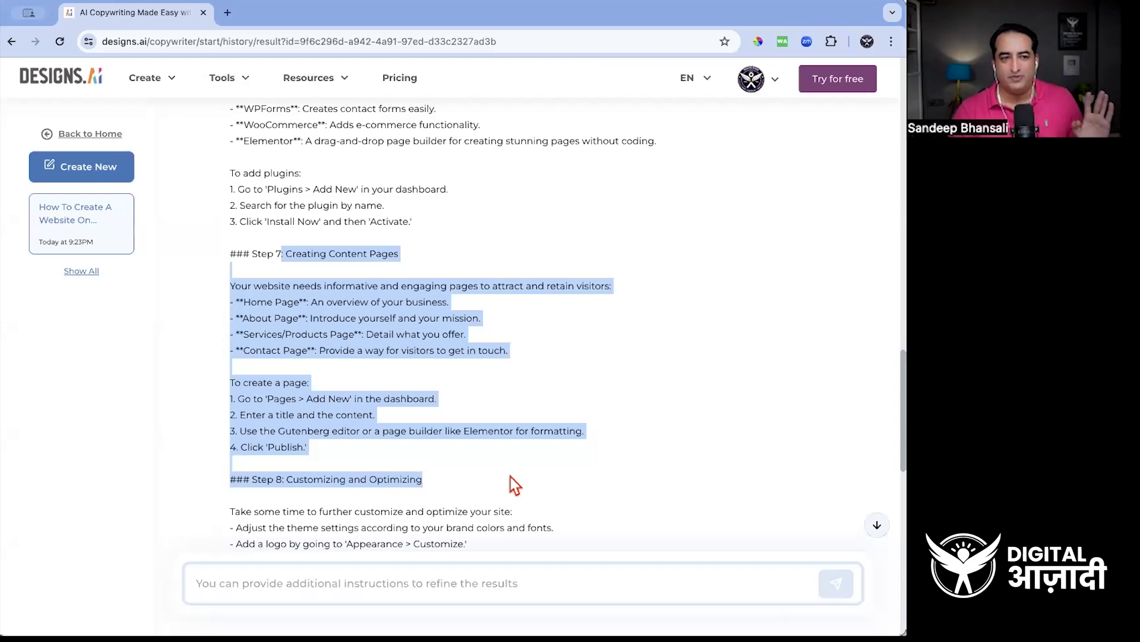
pyautogui.scroll(10, 512, 483)
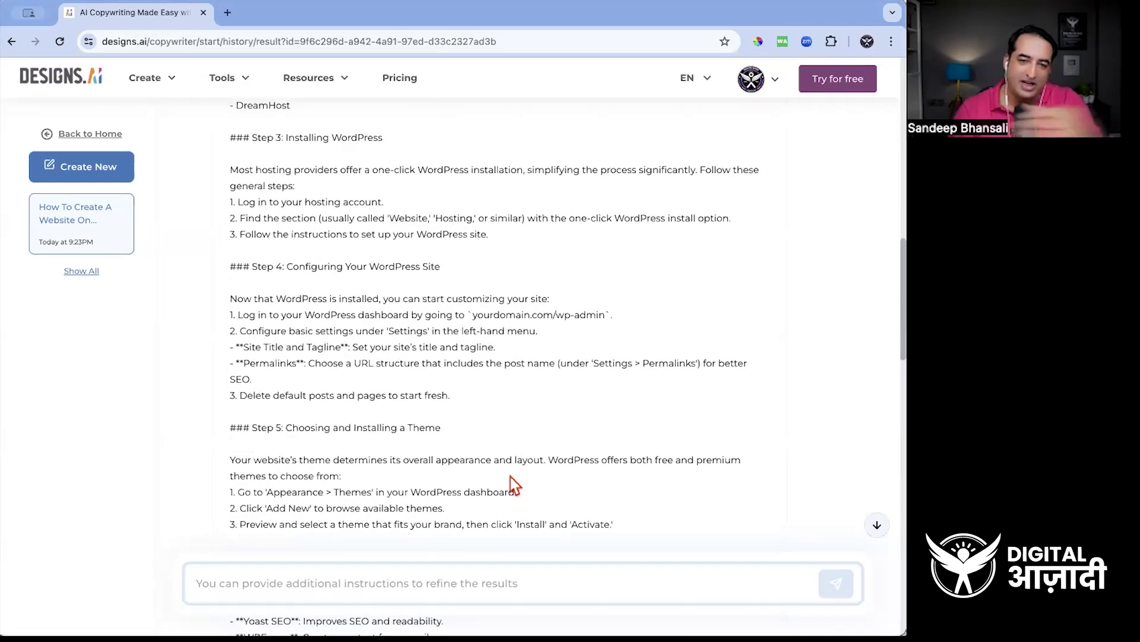
pyautogui.scroll(3, 512, 482)
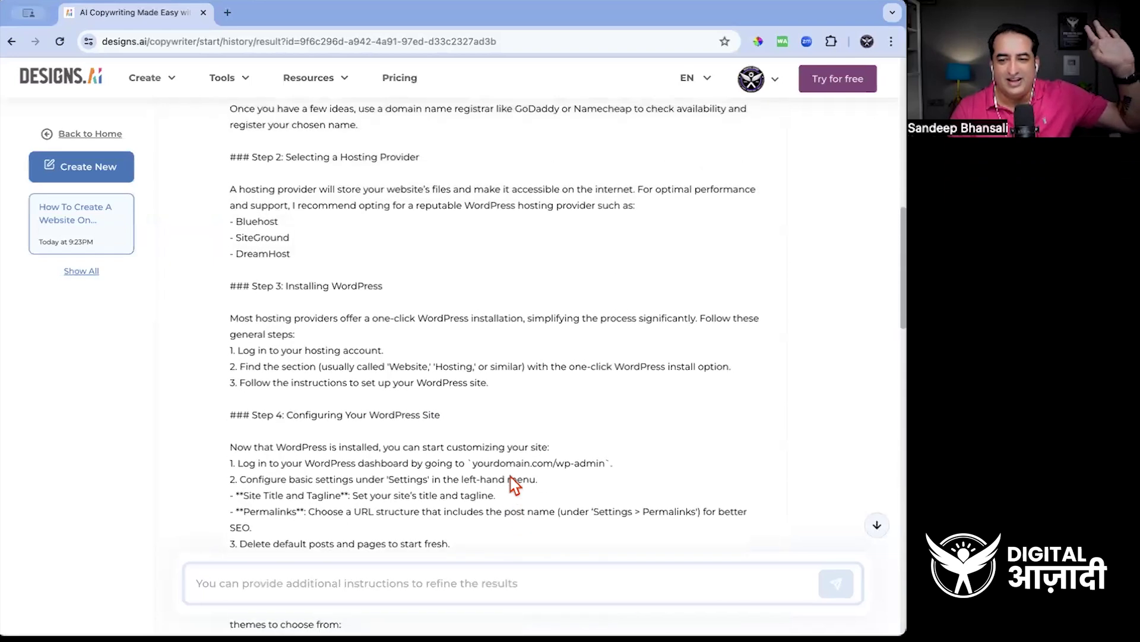
# Step: Read the rest of the generated post, from the content pages and analytics sections to the launch step and closing webinar invitation
pyautogui.scroll(-9, 512, 482)
pyautogui.scroll(-2, 512, 482)
pyautogui.click(631, 458)
pyautogui.scroll(-4, 631, 458)
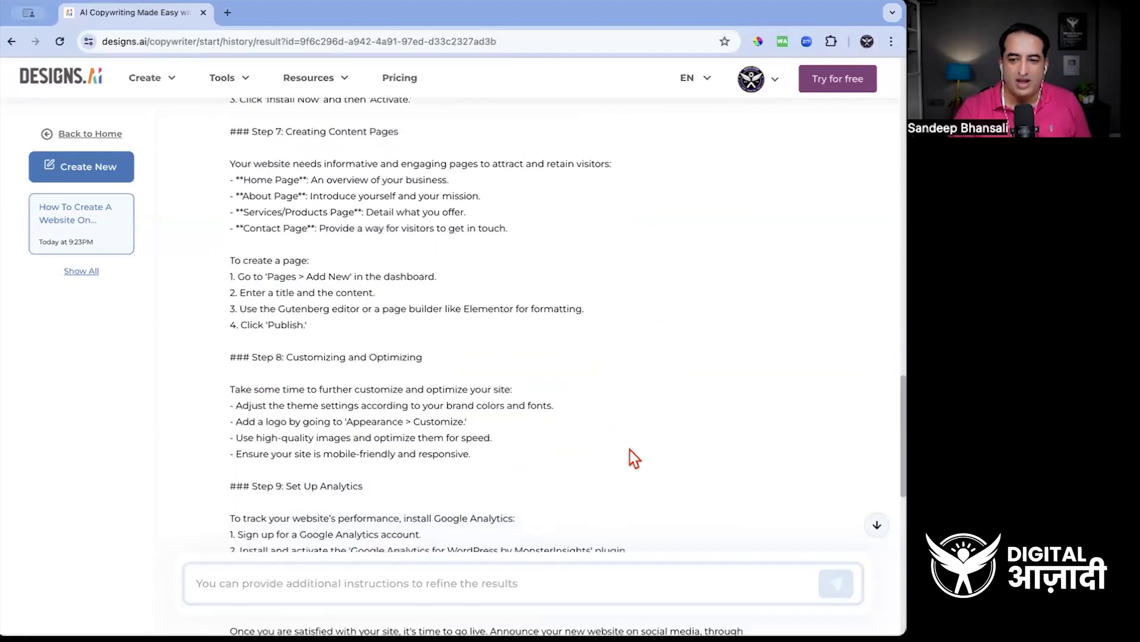
pyautogui.scroll(-6, 634, 458)
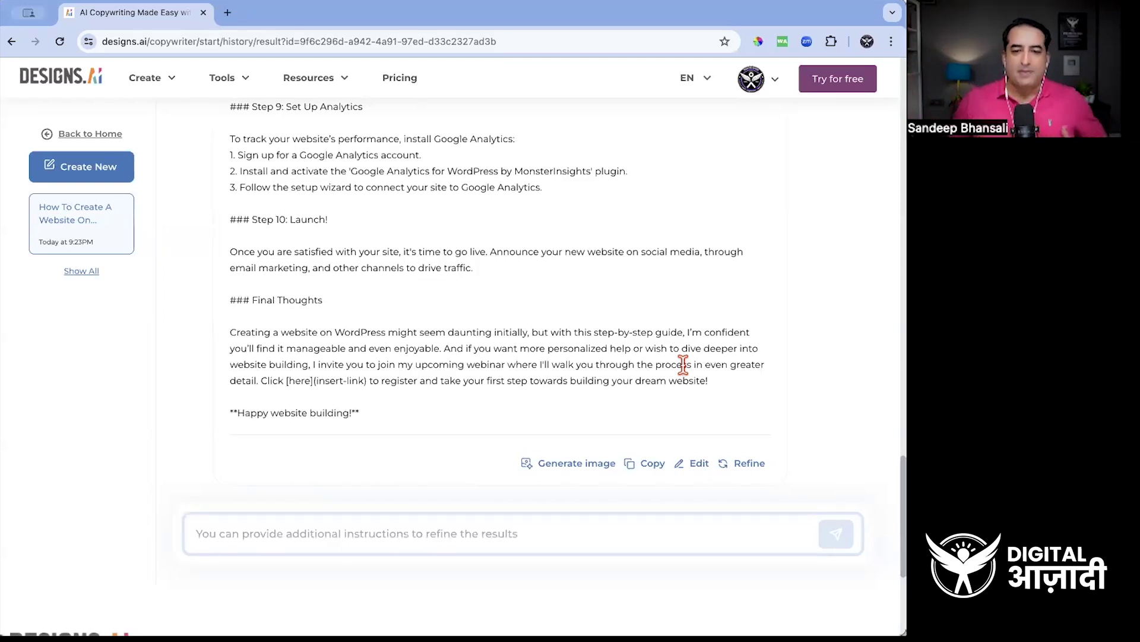
# Step: Open the AI Image Generator from the finished post, set the ratio to 3:2 and clear the prefilled prompt
pyautogui.click(571, 471)
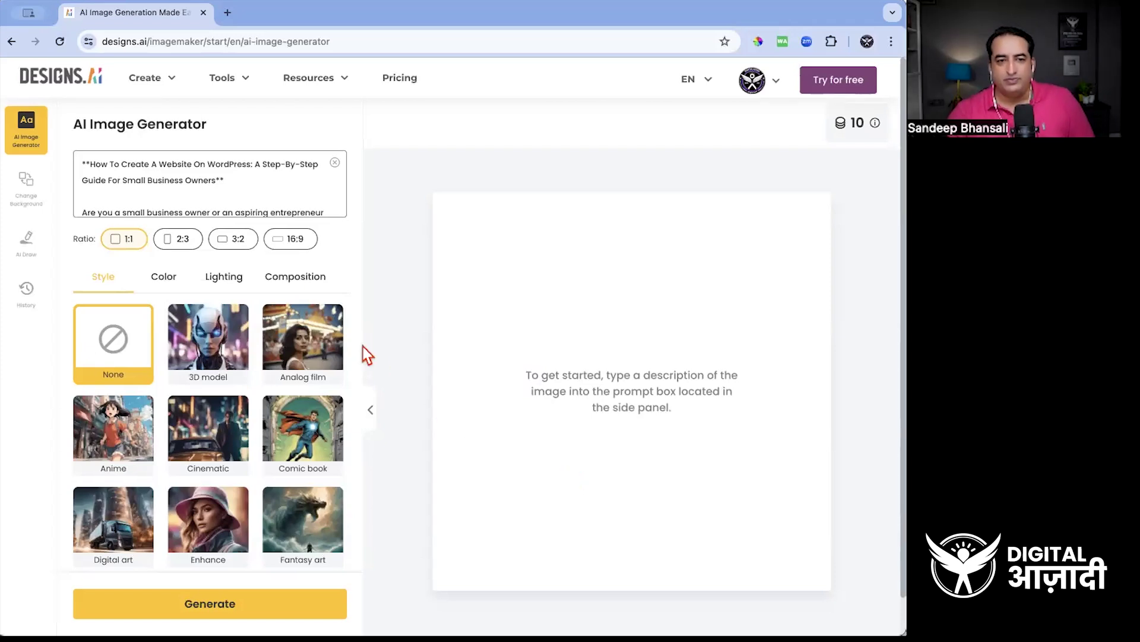
pyautogui.click(239, 241)
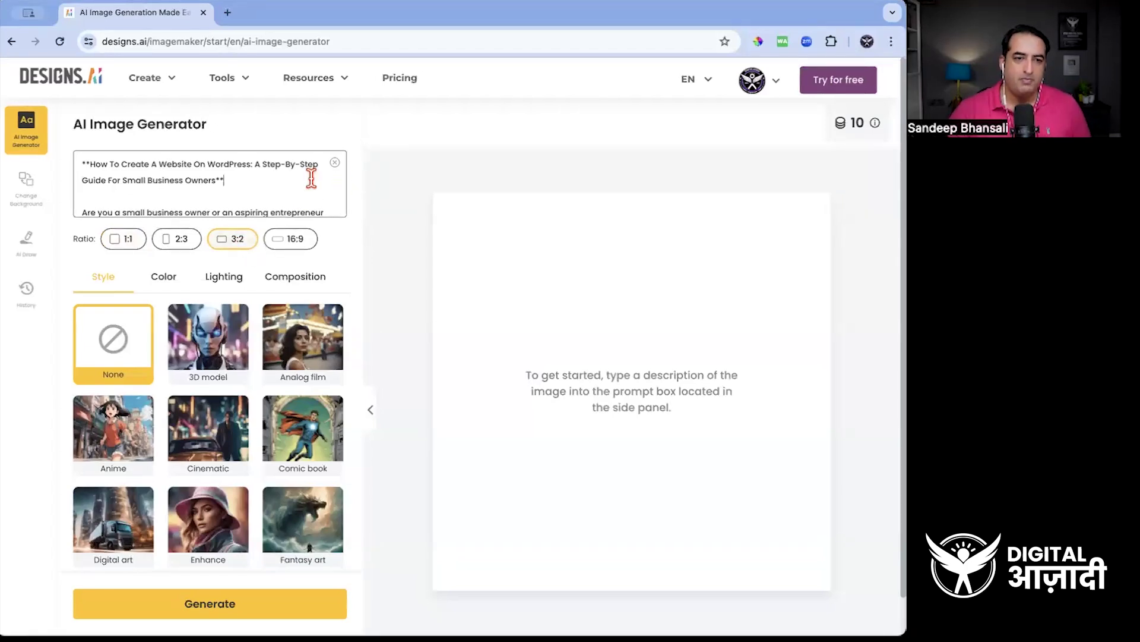
pyautogui.hotkey('ctrl', 'a')
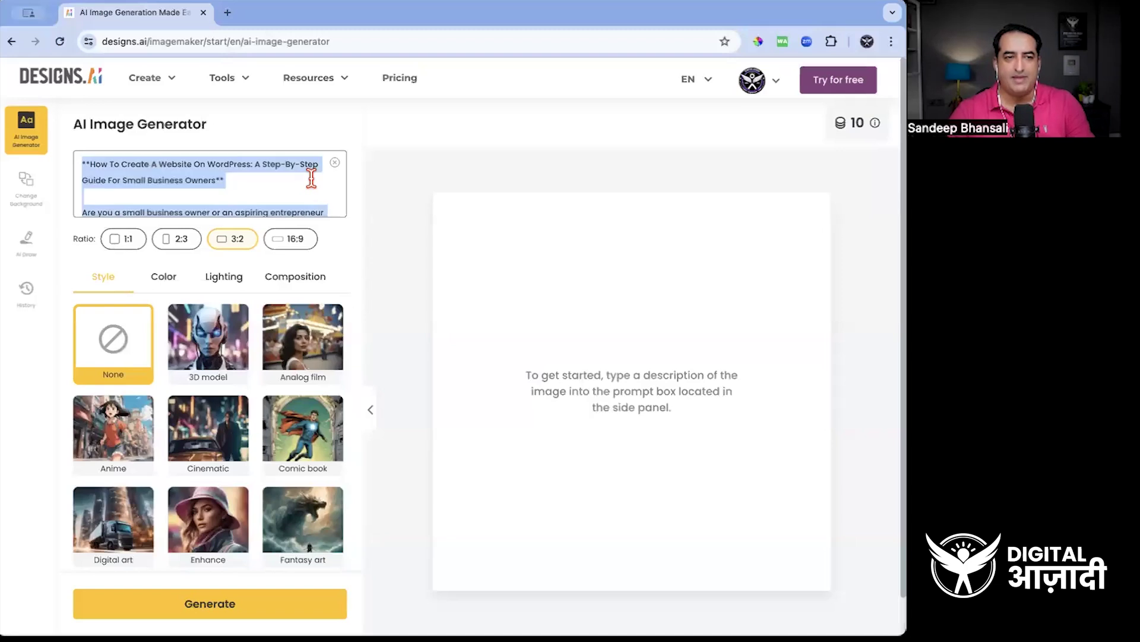
pyautogui.press('BackSpace')
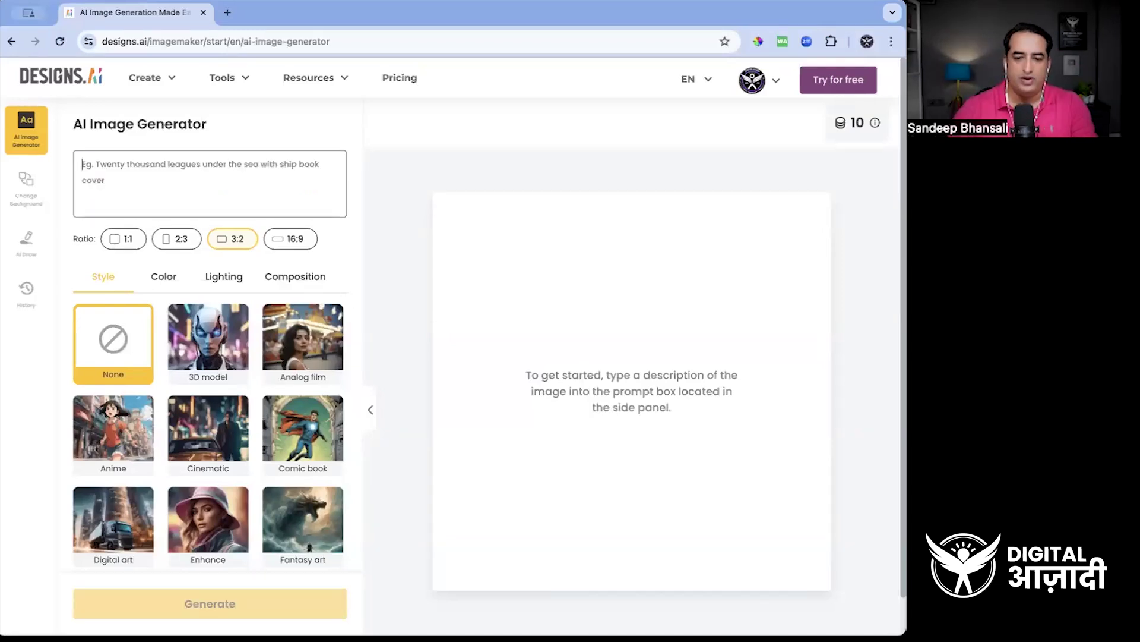
# Step: Begin the image prompt with "i want a image of a very rich and dynamic business man working on his laptop"
pyautogui.write('i w')
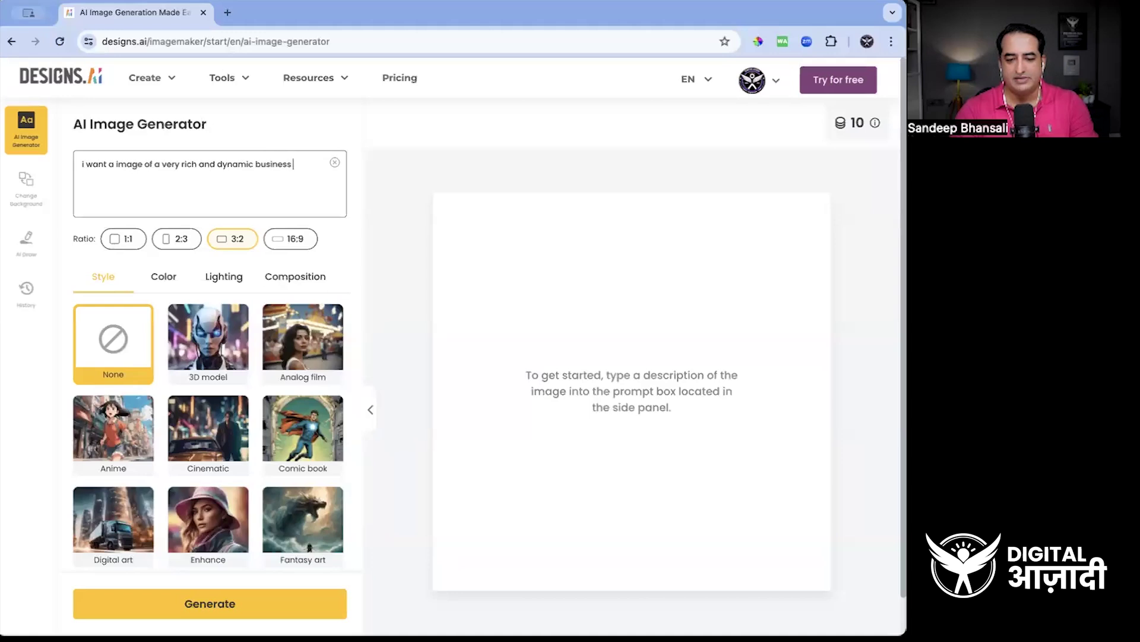
pyautogui.write('king on his')
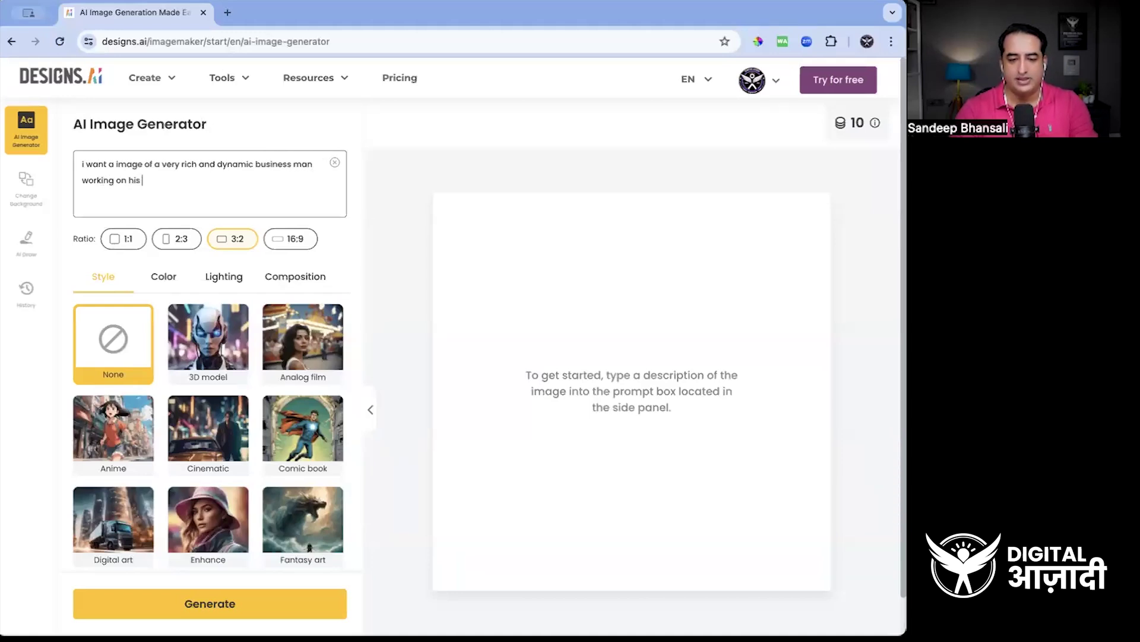
pyautogui.write(' laptop')
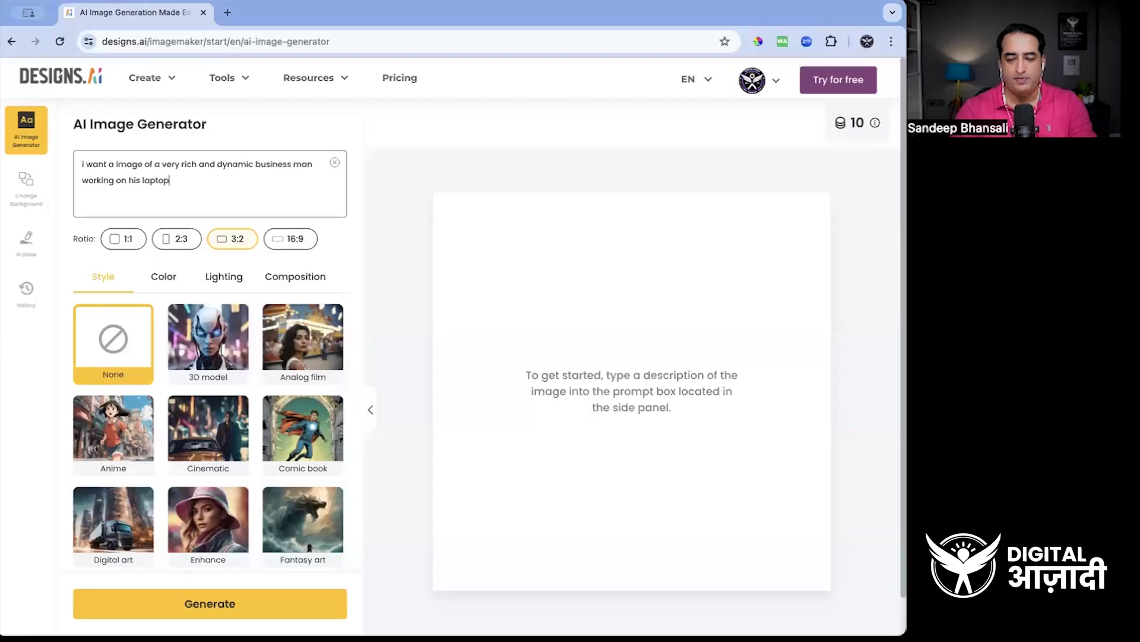
# Step: Continue the image prompt with "sitting in his lawn outside a bunglow and enjoyinh his work"
pyautogui.write(' sitting in his lawn outsid')
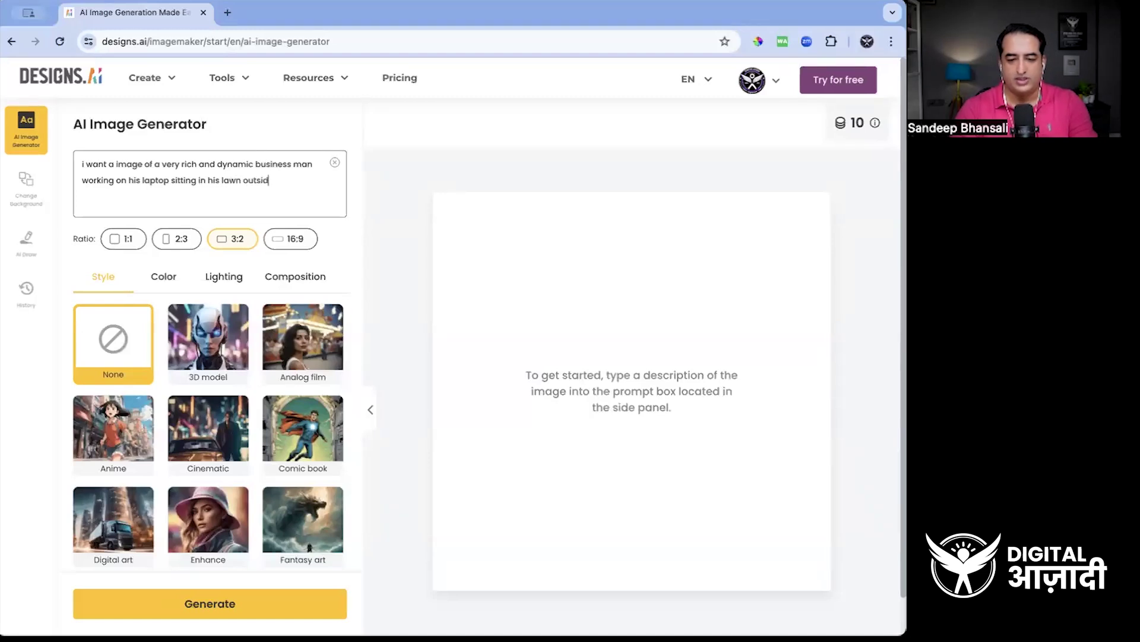
pyautogui.write('nglo')
pyautogui.write('w')
pyautogui.write(' and en')
pyautogui.write('jo')
pyautogui.write('yinh ')
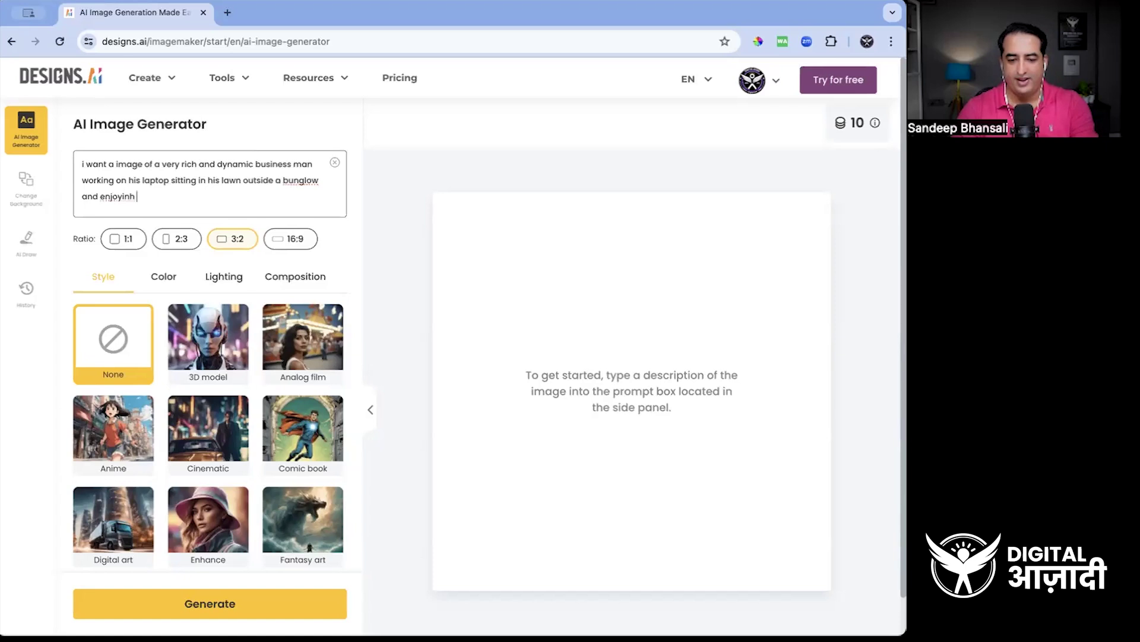
pyautogui.write('his work')
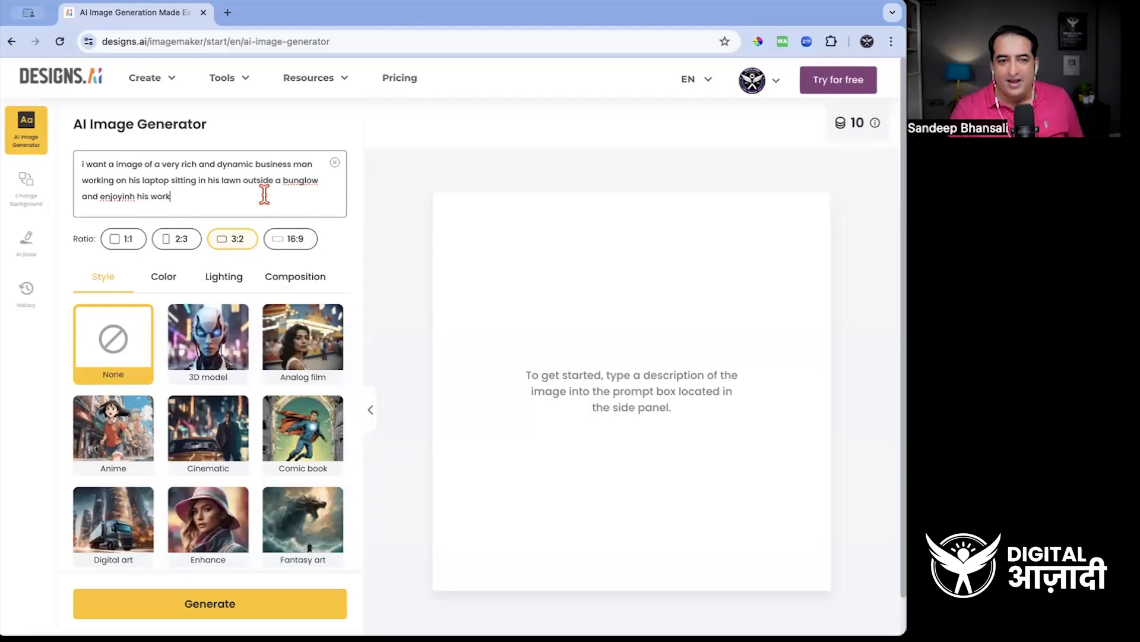
# Step: Look through the available image styles and choose the Photographic style
pyautogui.scroll(-3, 264, 196)
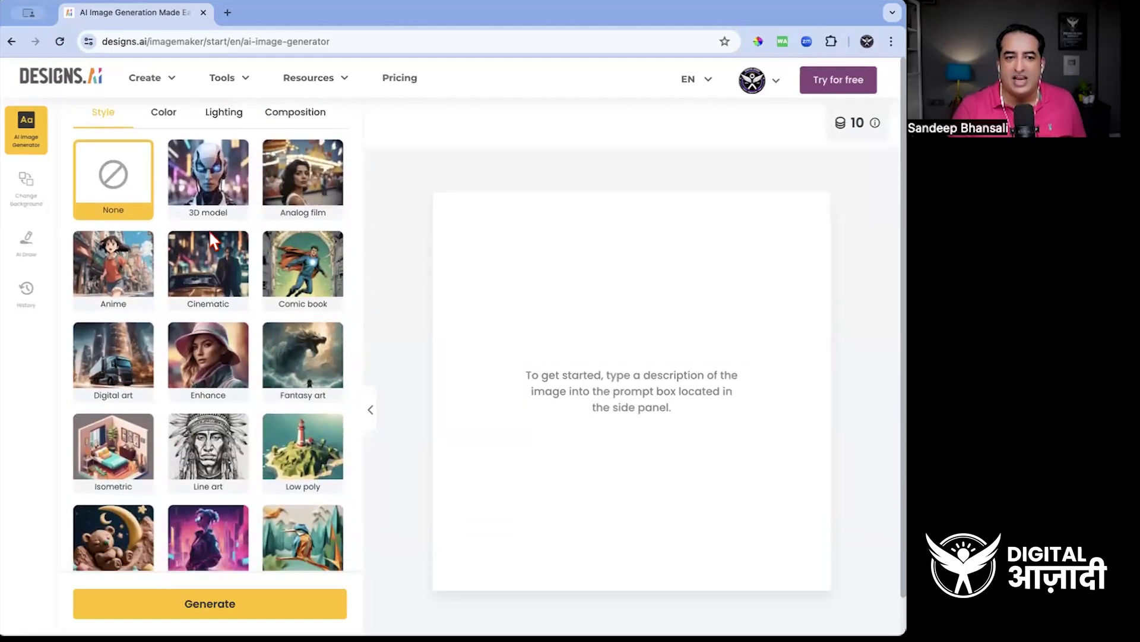
pyautogui.scroll(-2, 224, 262)
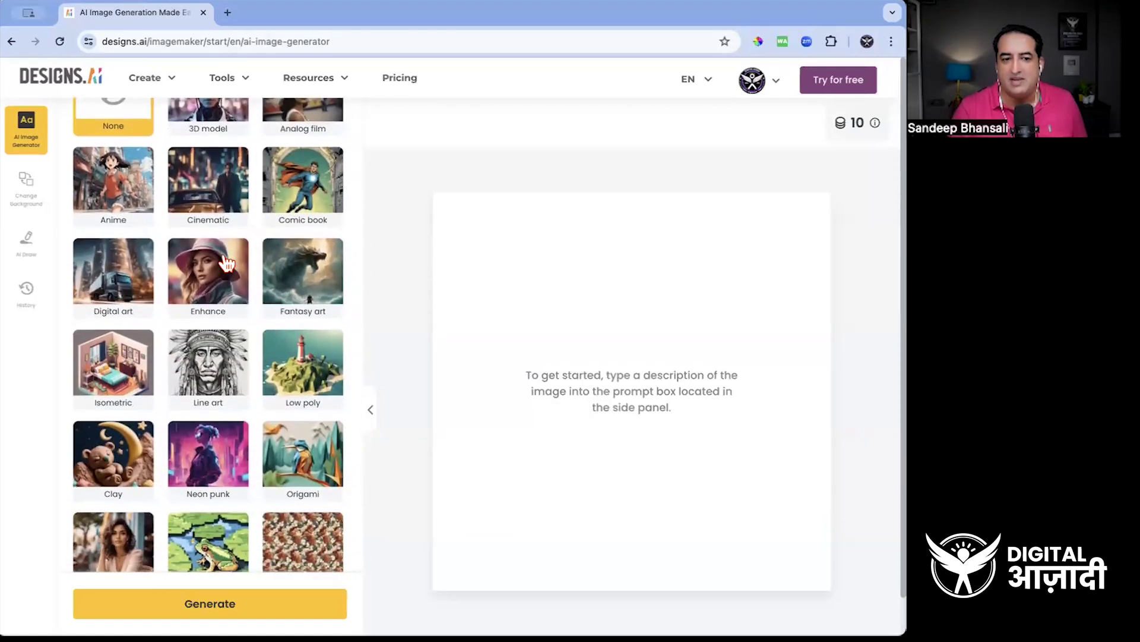
pyautogui.scroll(-1, 226, 262)
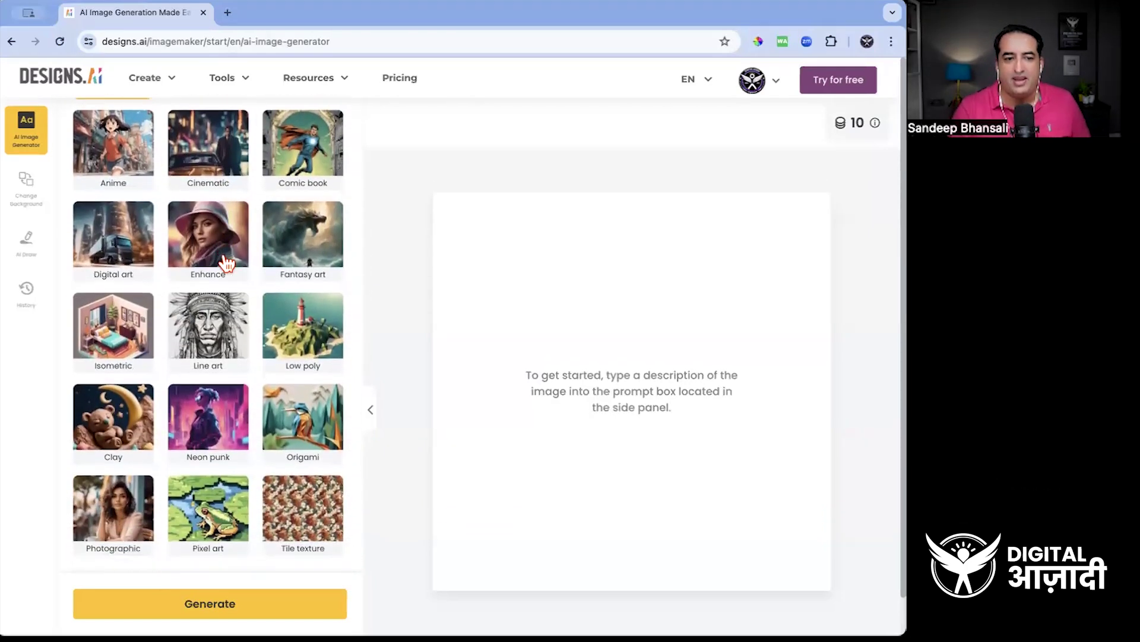
pyautogui.click(131, 524)
pyautogui.scroll(6, 231, 387)
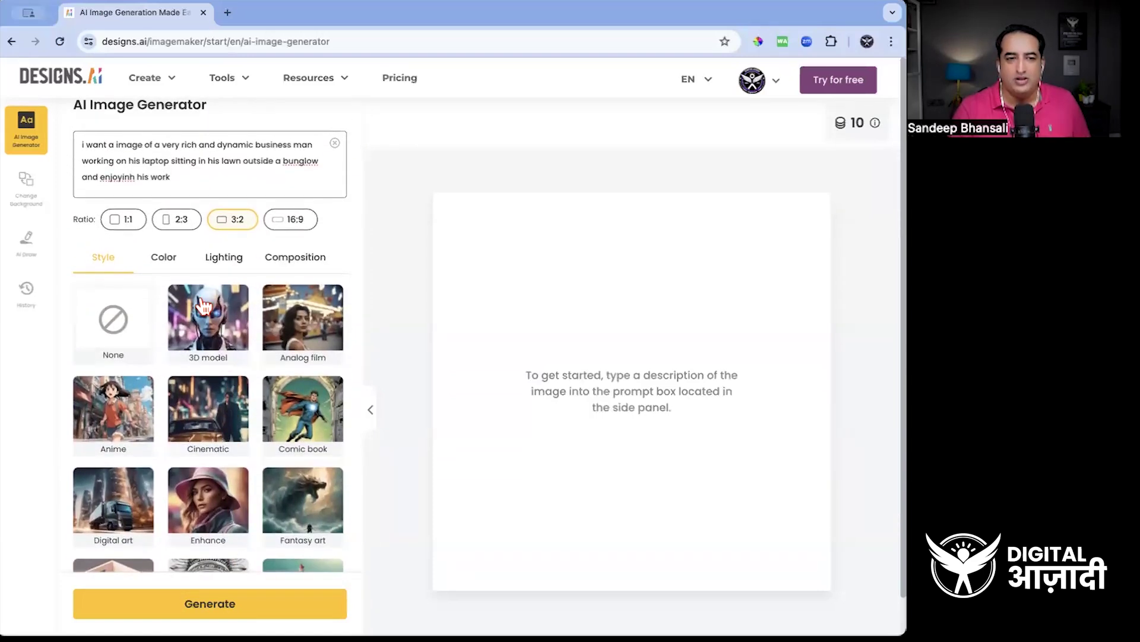
# Step: Look over the color, lighting and composition options and correct "enjoyinh" to "enjoying" in the prompt
pyautogui.click(164, 257)
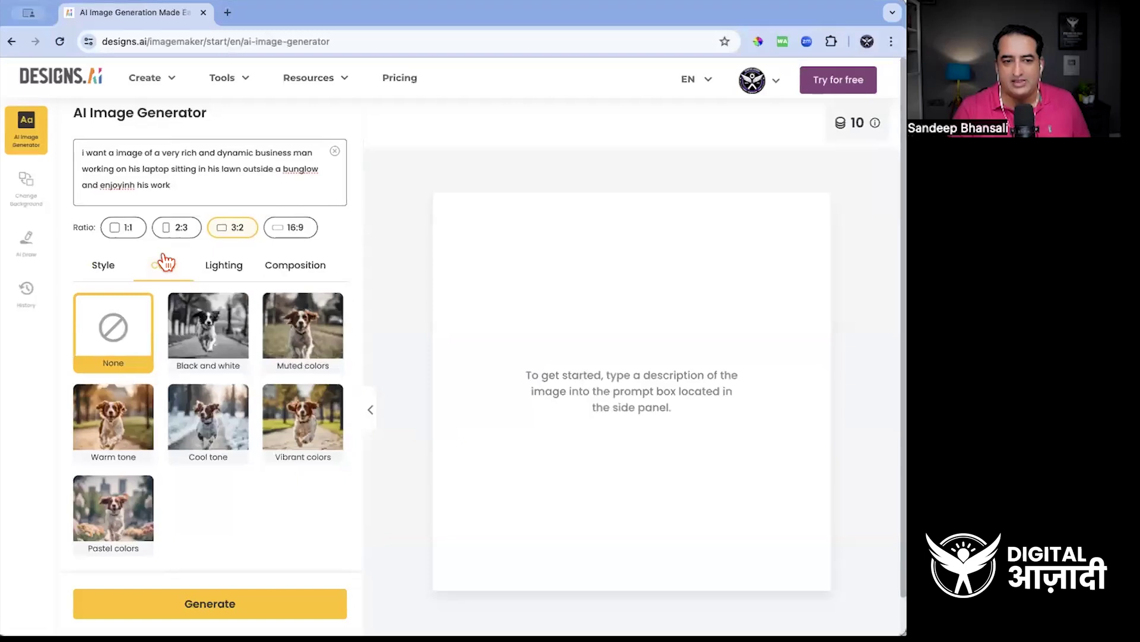
pyautogui.click(226, 265)
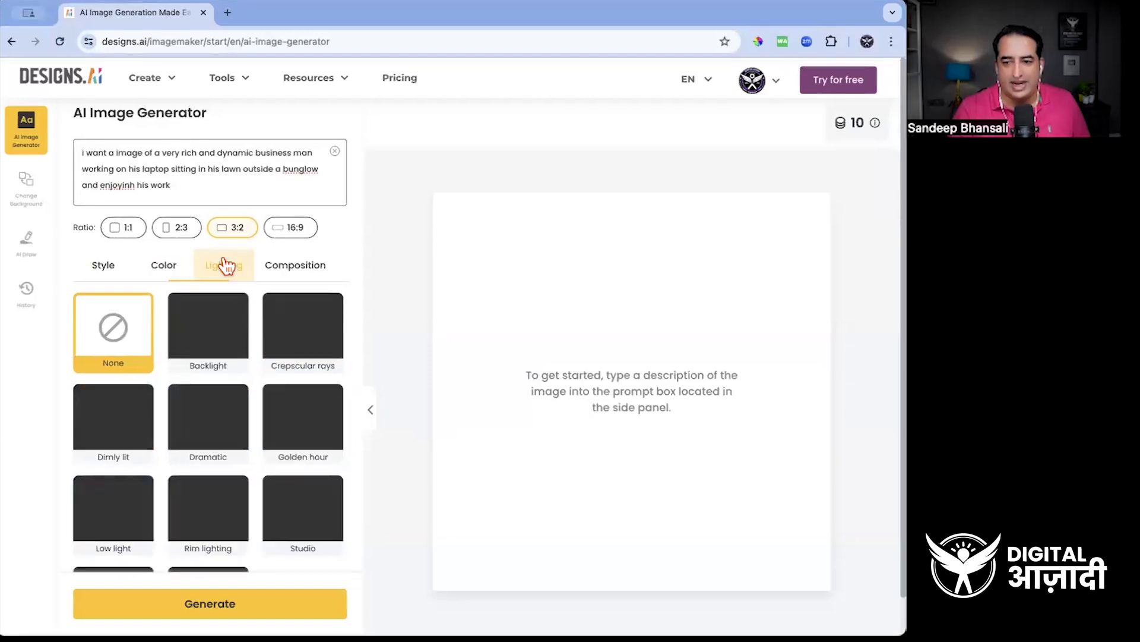
pyautogui.click(300, 267)
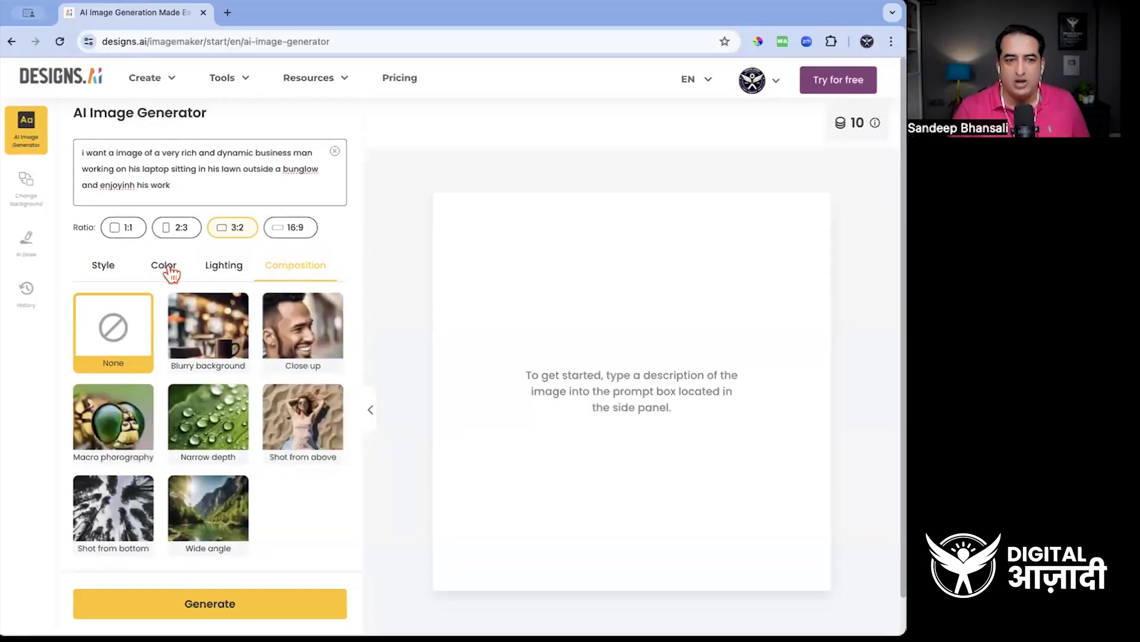
pyautogui.click(106, 271)
pyautogui.click(134, 185)
pyautogui.press('BackSpace')
pyautogui.write('g')
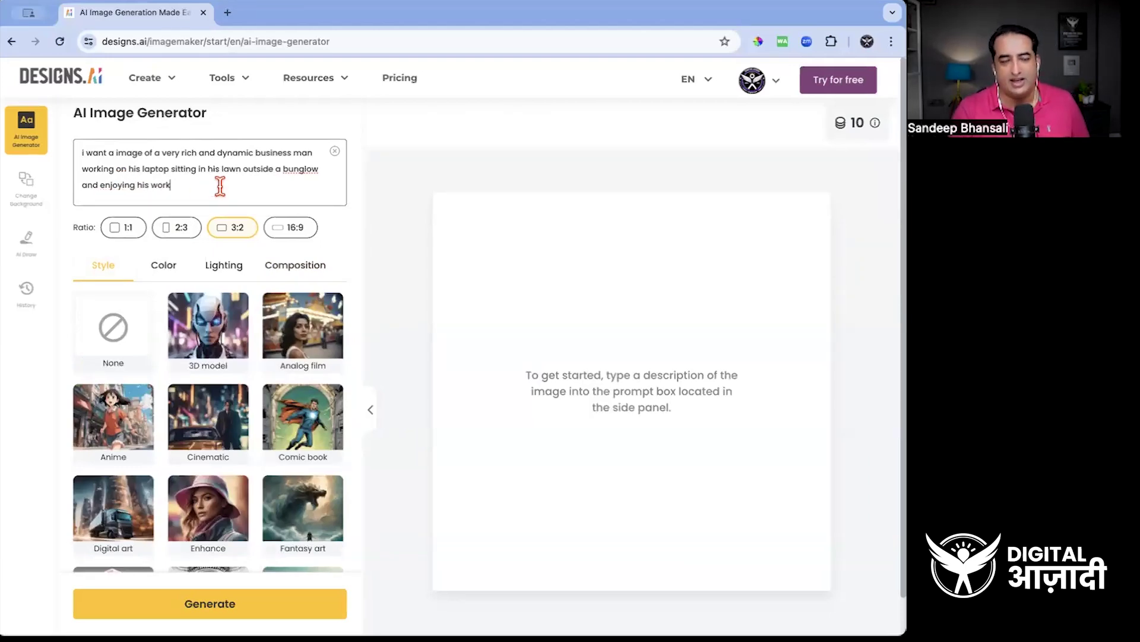
# Step: Generate the image in the Photographic style, agreeing to the Designs.ai terms of service
pyautogui.scroll(-2, 220, 186)
pyautogui.scroll(-3, 251, 316)
pyautogui.click(77, 519)
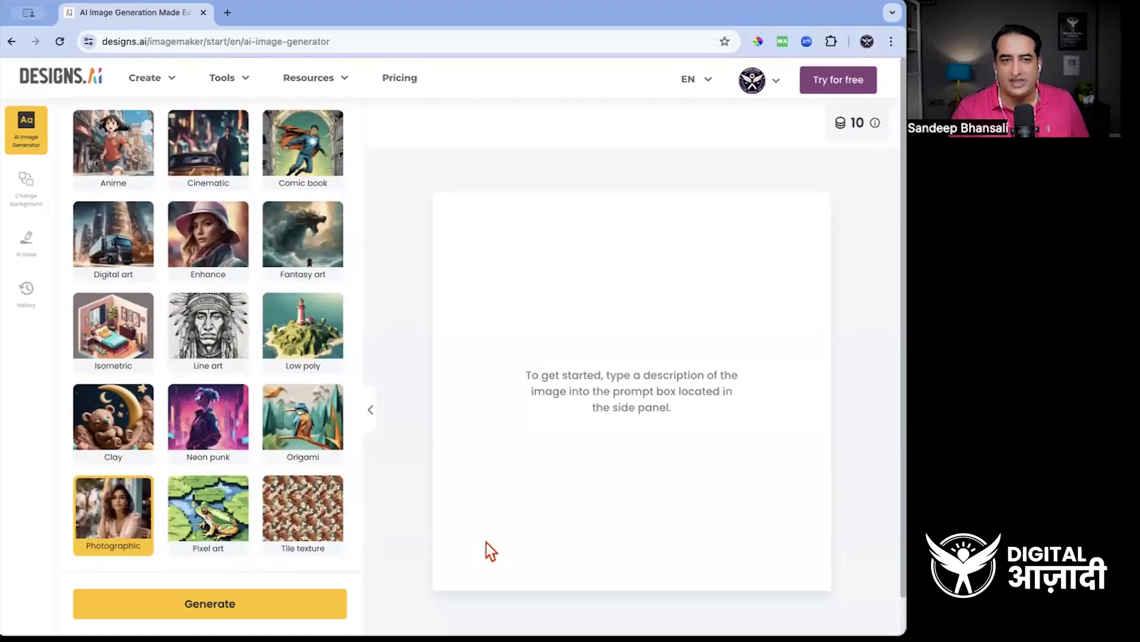
pyautogui.click(313, 608)
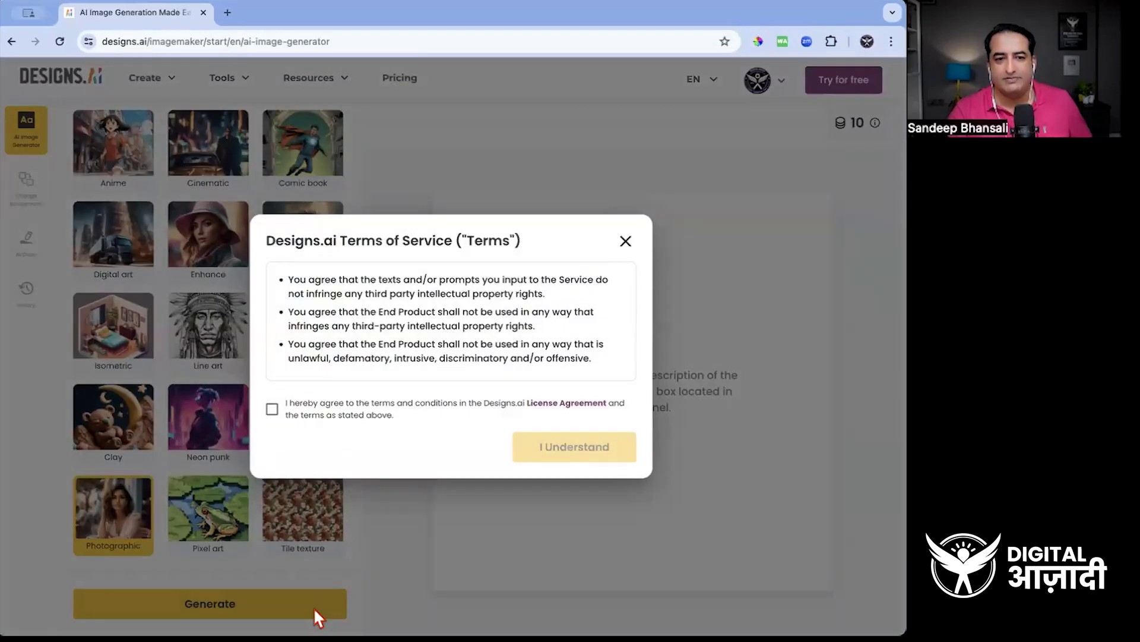
pyautogui.click(272, 408)
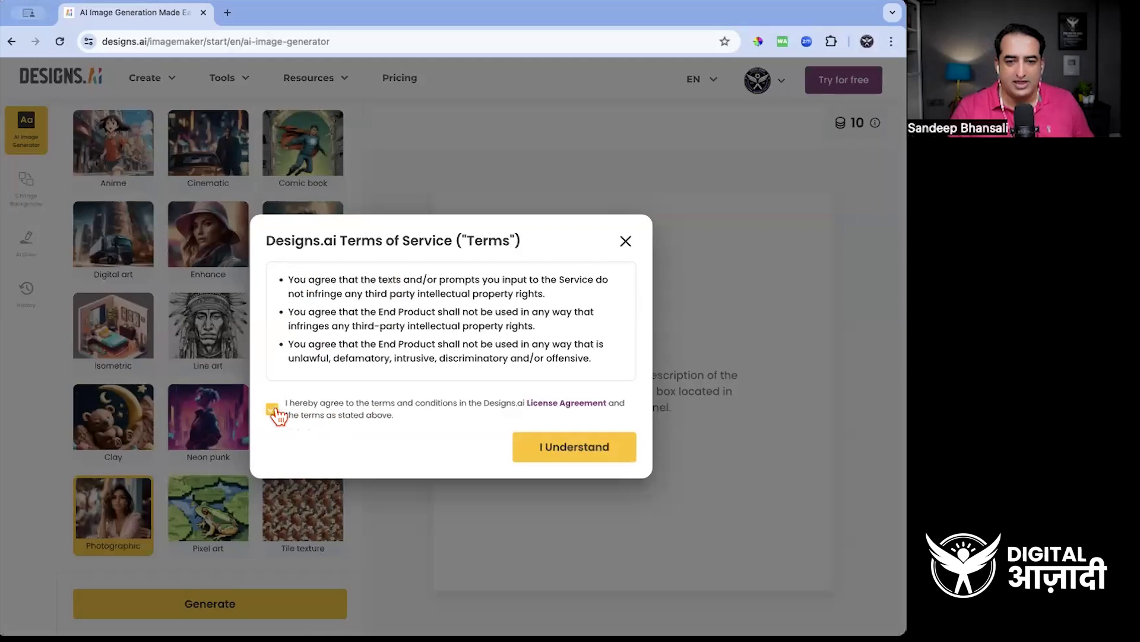
pyautogui.click(562, 445)
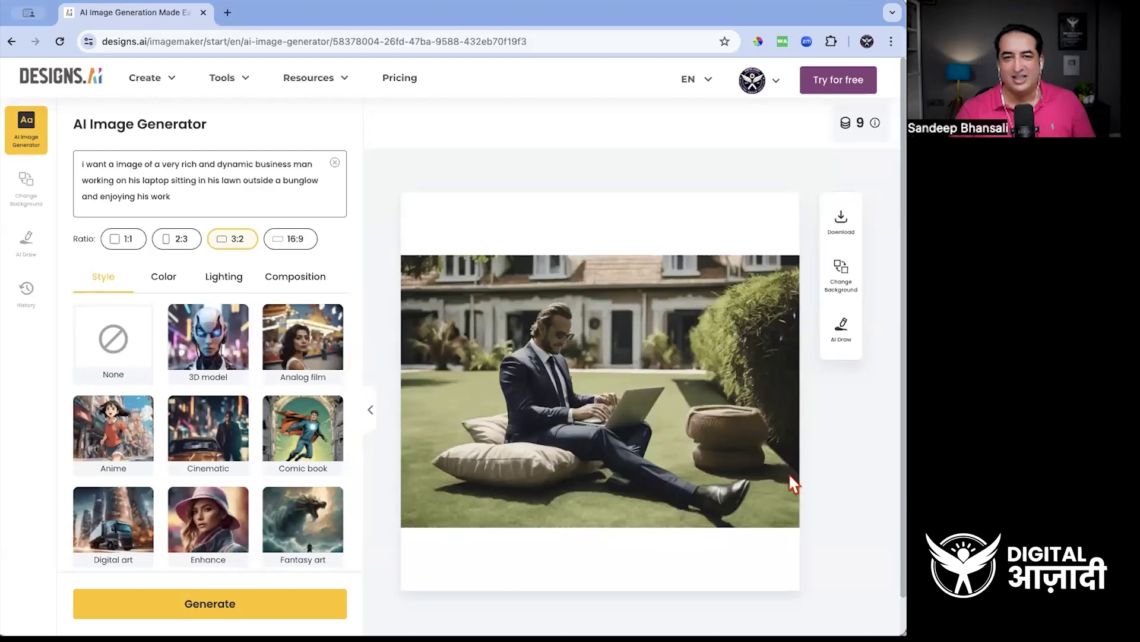
# Step: Add "sipping on his hot piping coffee" to the end of the prompt, generate a new image and look it over
pyautogui.click(227, 194)
pyautogui.write('sipping on his hot piping coffee')
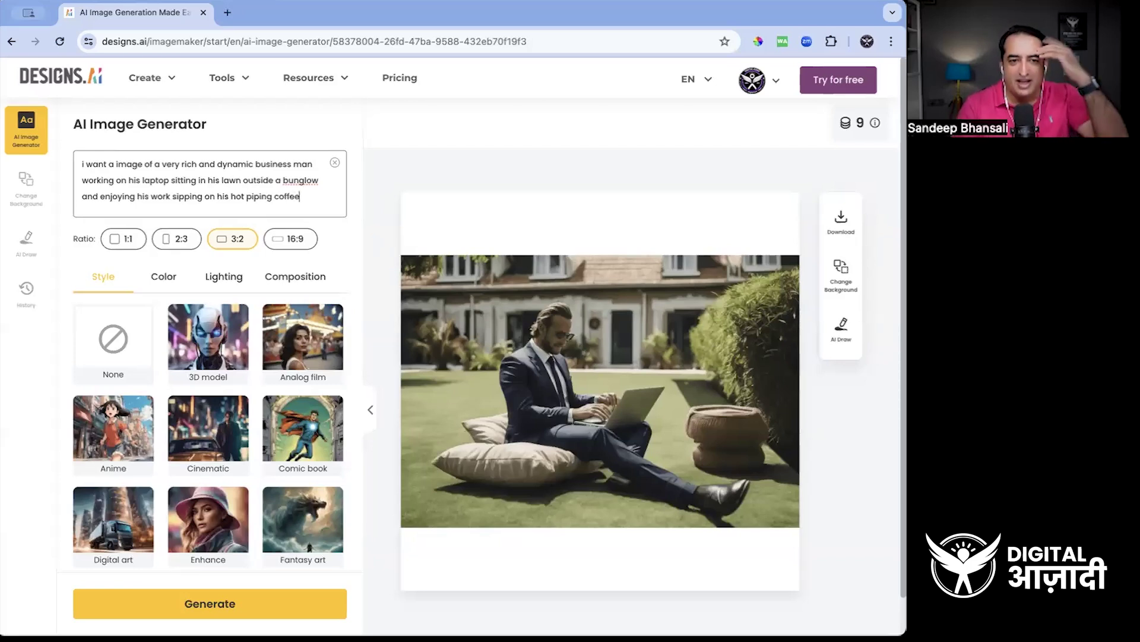
pyautogui.press('Return')
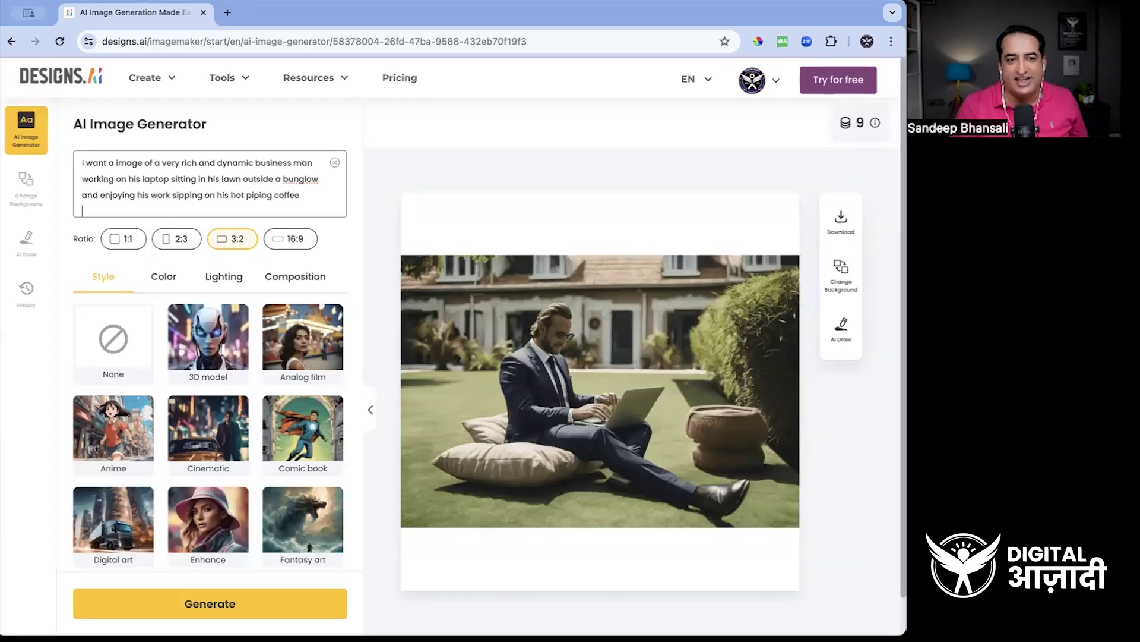
pyautogui.click(231, 601)
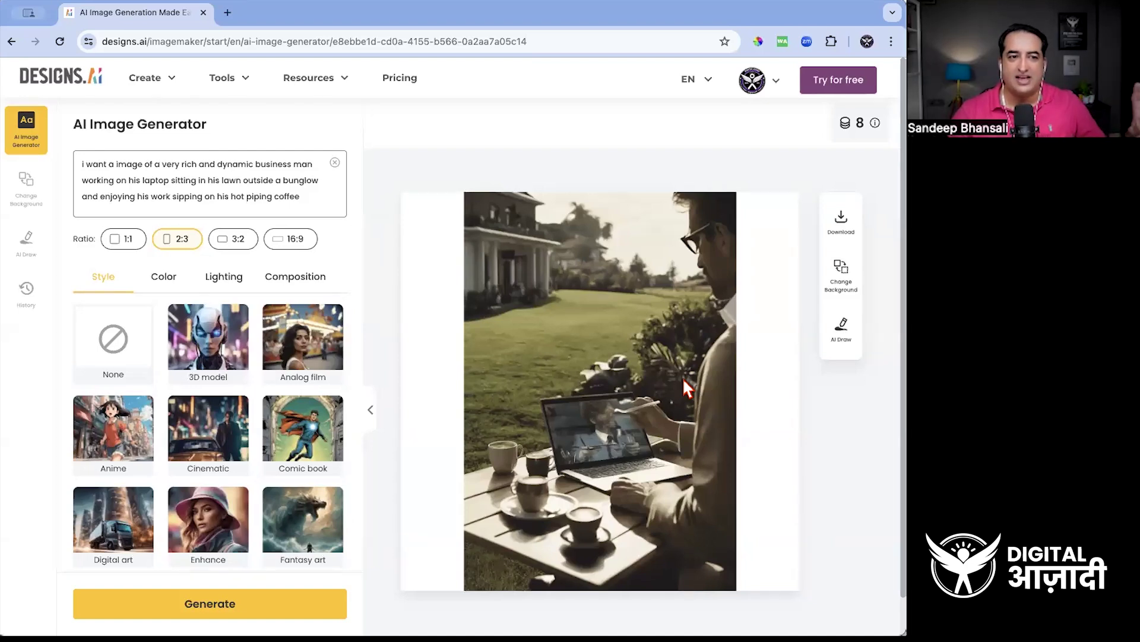
pyautogui.scroll(-1, 682, 376)
pyautogui.scroll(1, 682, 376)
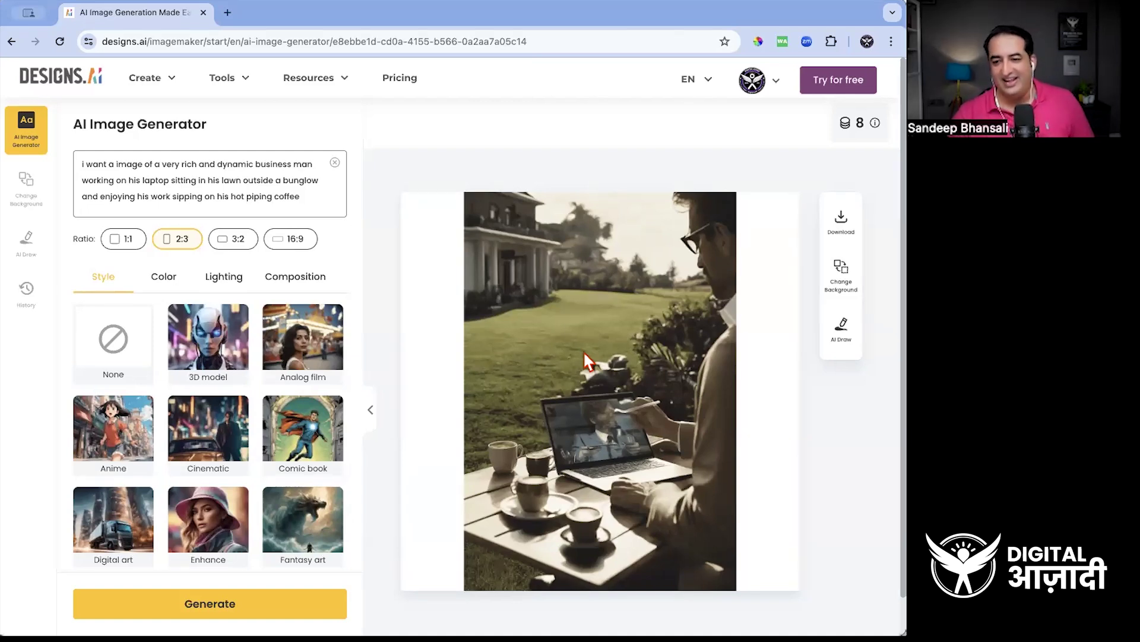
# Step: Open the Logomaker page from the creation tools, look it over and start its free logo creator
pyautogui.click(150, 83)
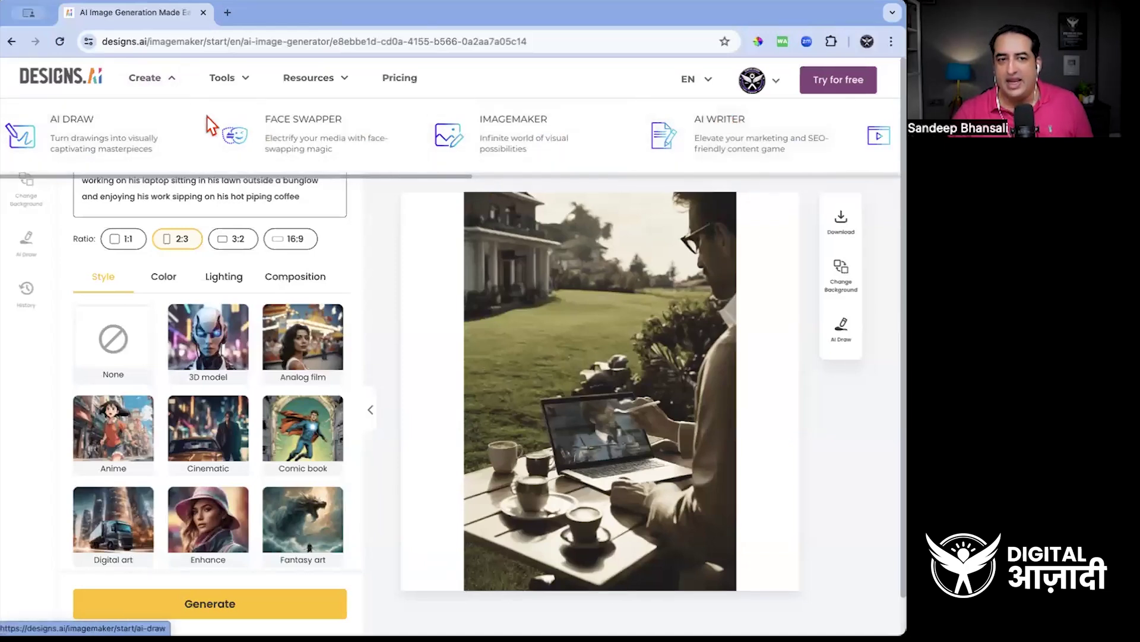
pyautogui.hscroll(5, 345, 135)
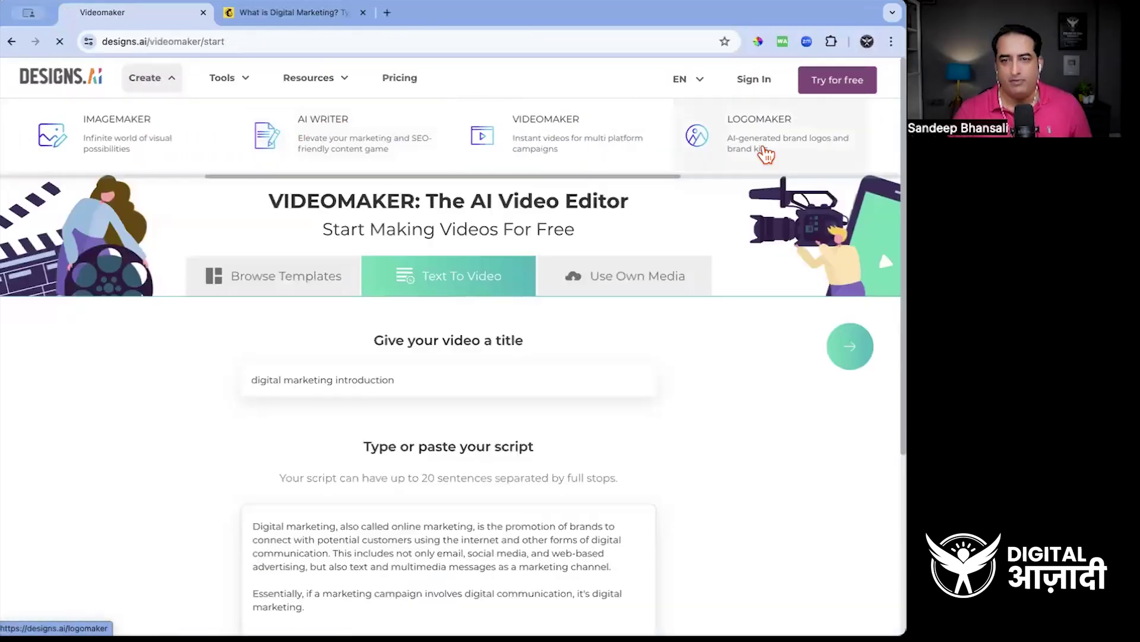
pyautogui.click(764, 149)
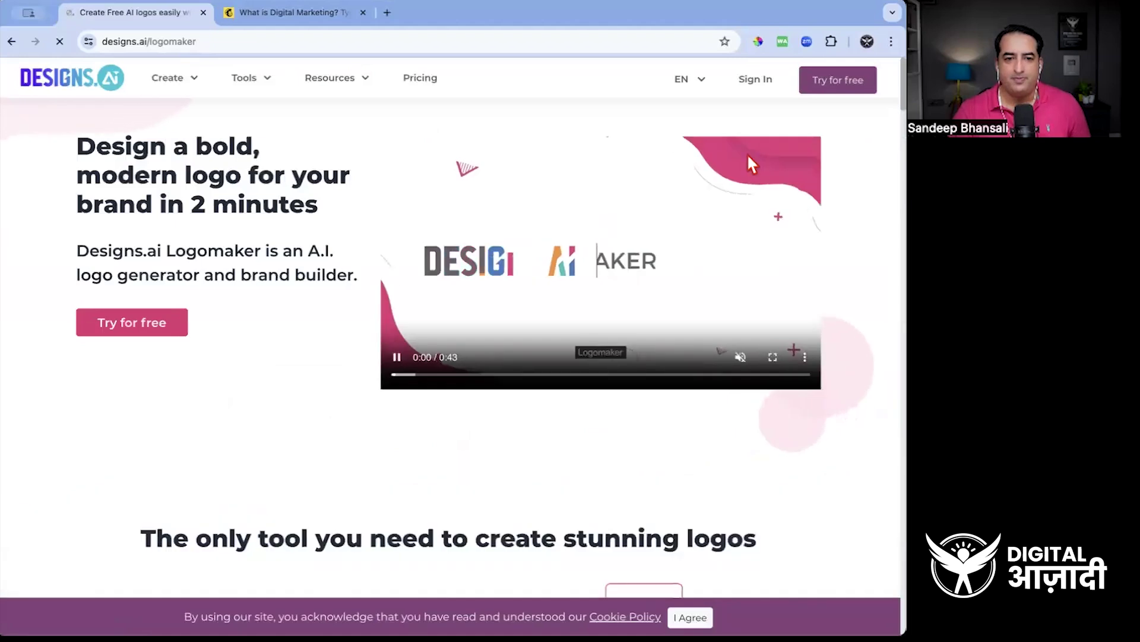
pyautogui.scroll(-2, 562, 378)
pyautogui.scroll(4, 637, 376)
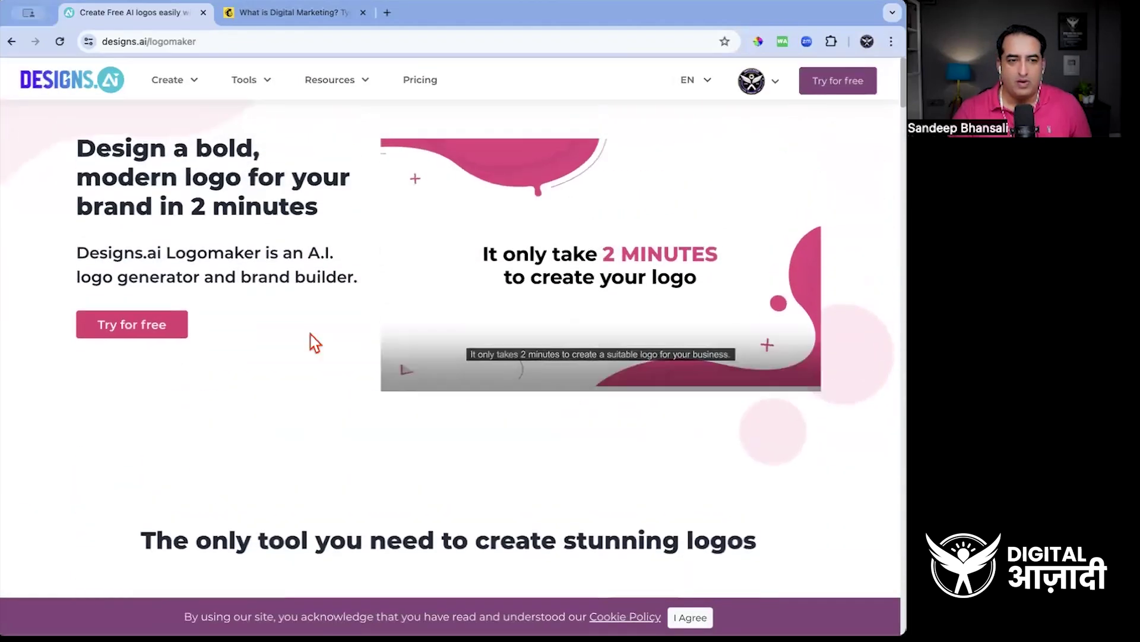
pyautogui.click(166, 327)
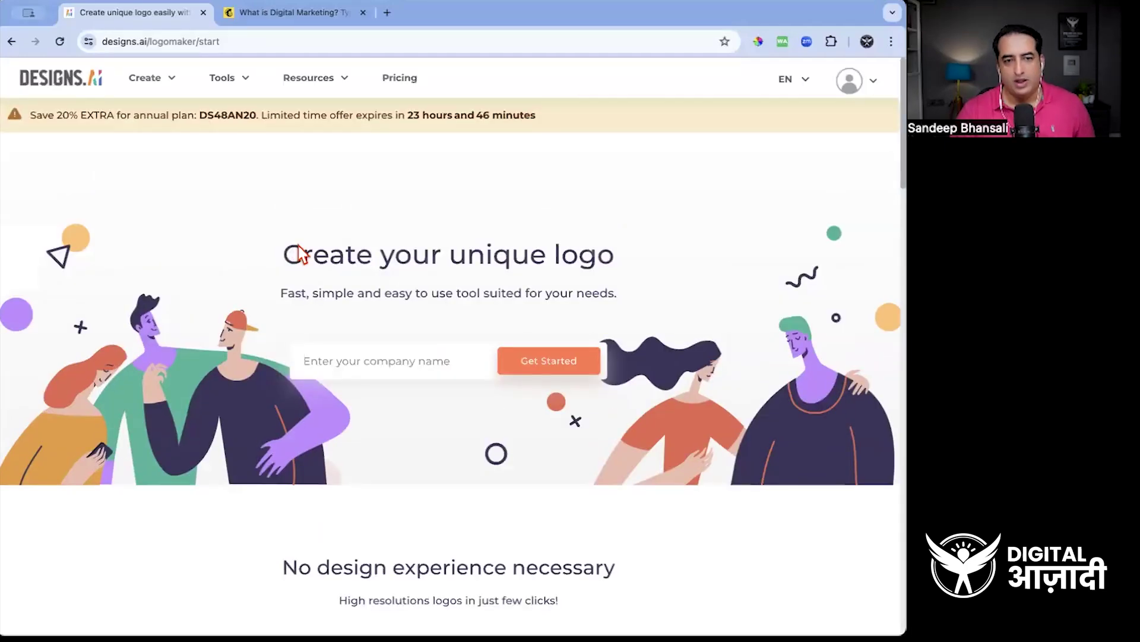
# Step: Enter "Digital Azadi" as the company name and get started with the logo
pyautogui.click(394, 362)
pyautogui.write('Digital Azadi')
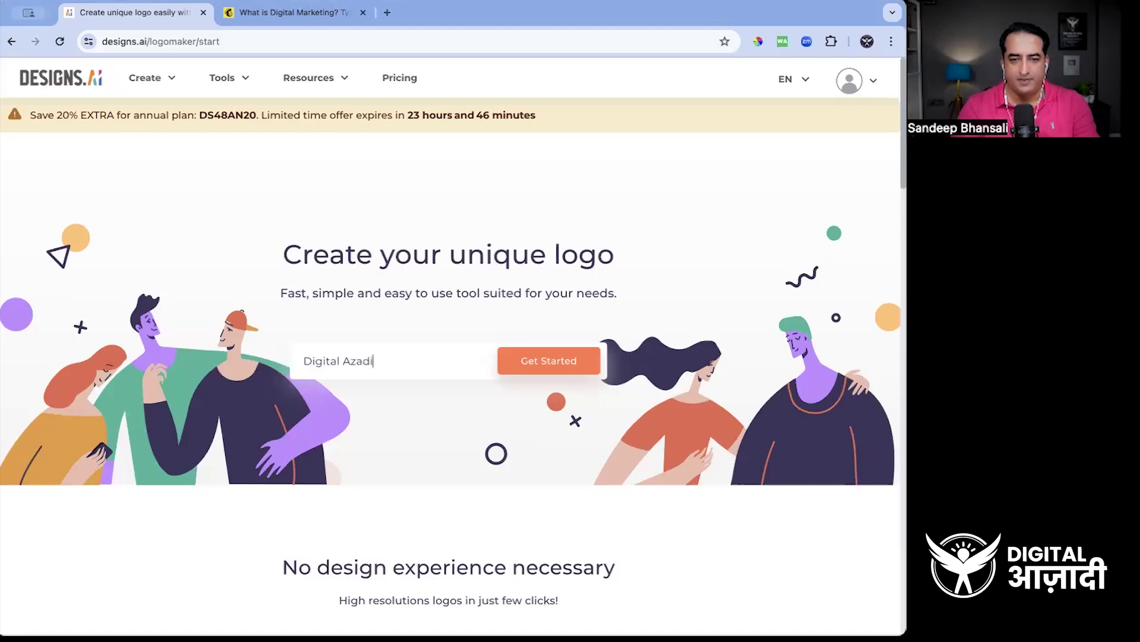
pyautogui.click(558, 370)
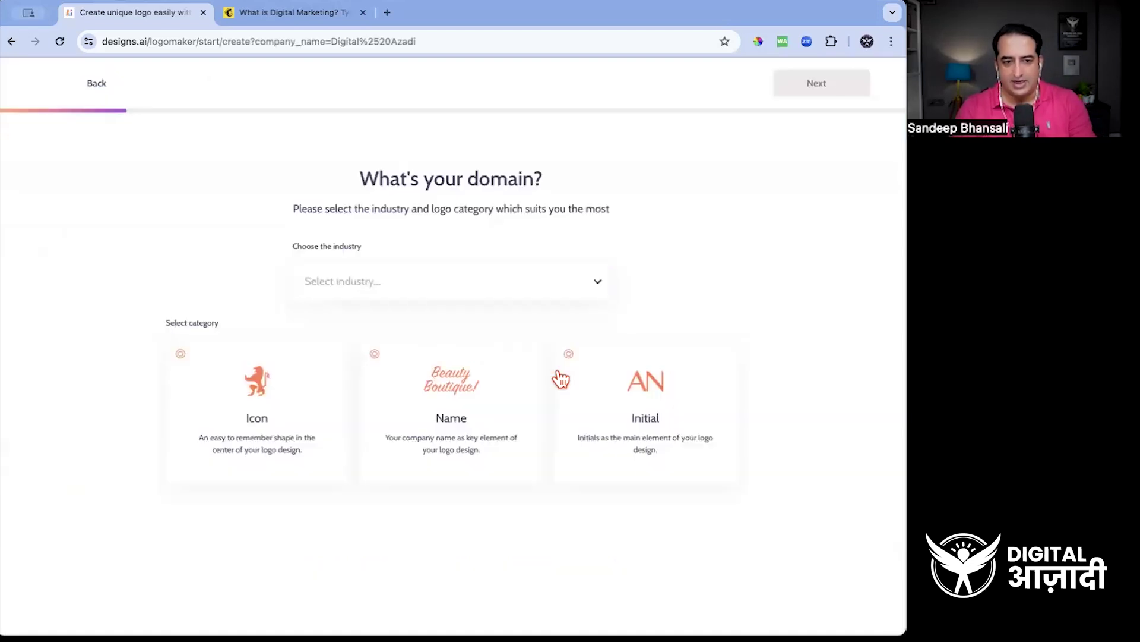
# Step: Set the logo's industry to Education, University & Schooling, choose the Icon category and continue
pyautogui.click(540, 280)
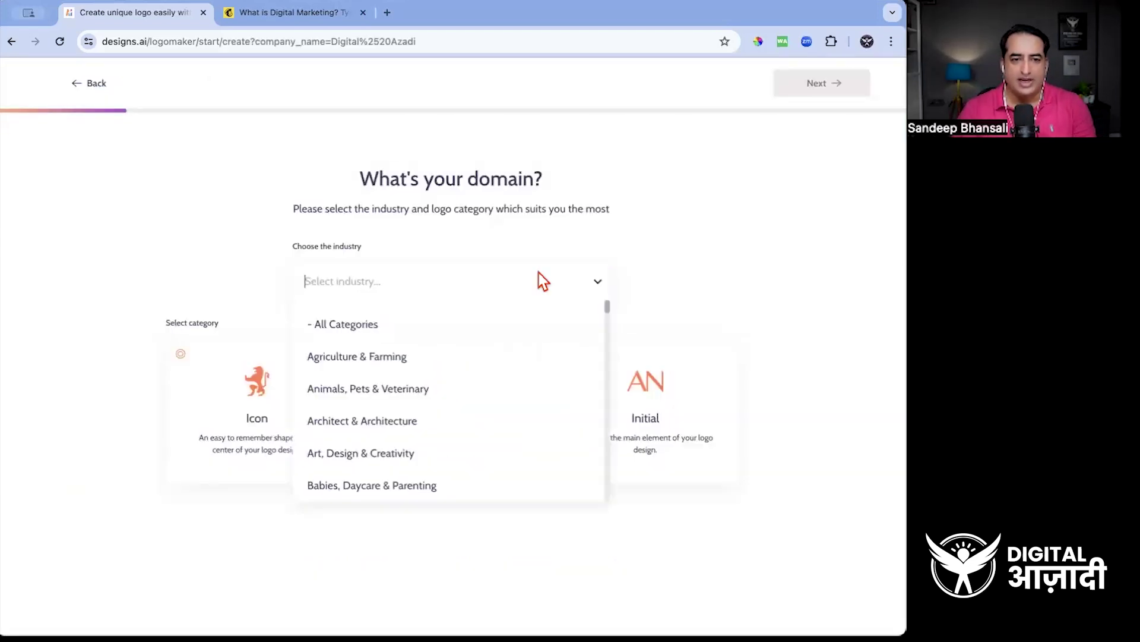
pyautogui.scroll(-8, 515, 427)
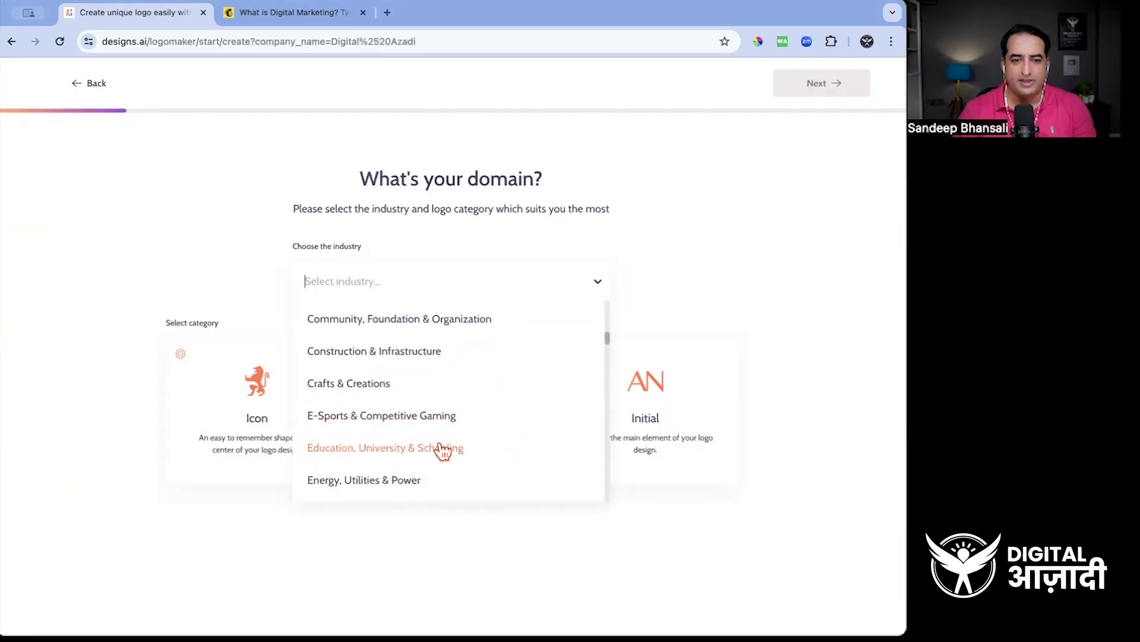
pyautogui.click(436, 450)
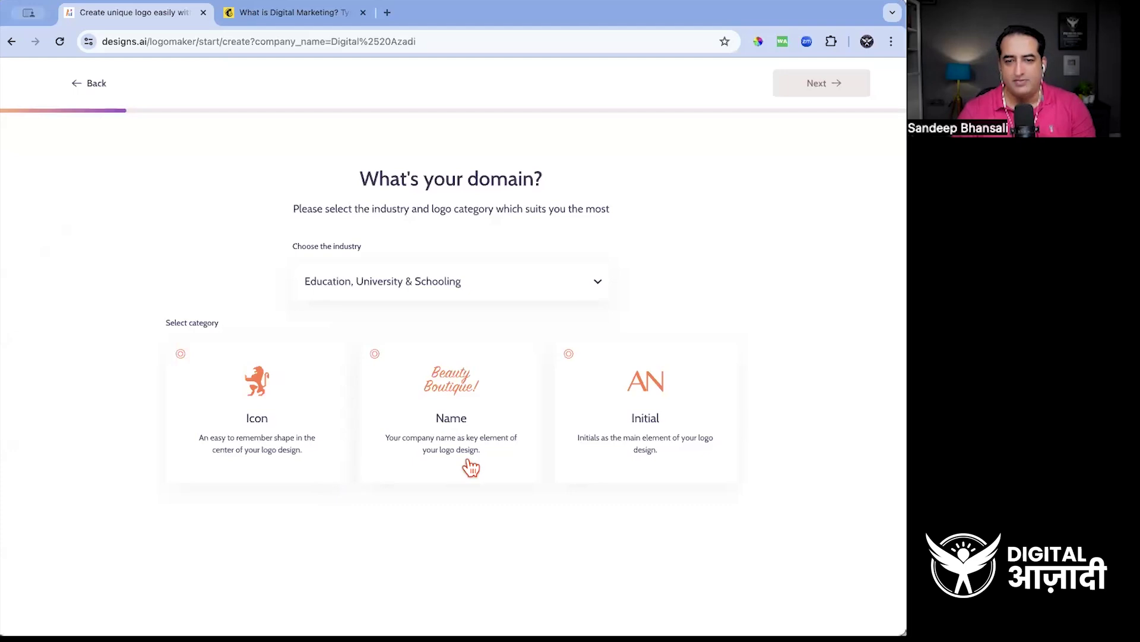
pyautogui.click(223, 397)
pyautogui.click(807, 84)
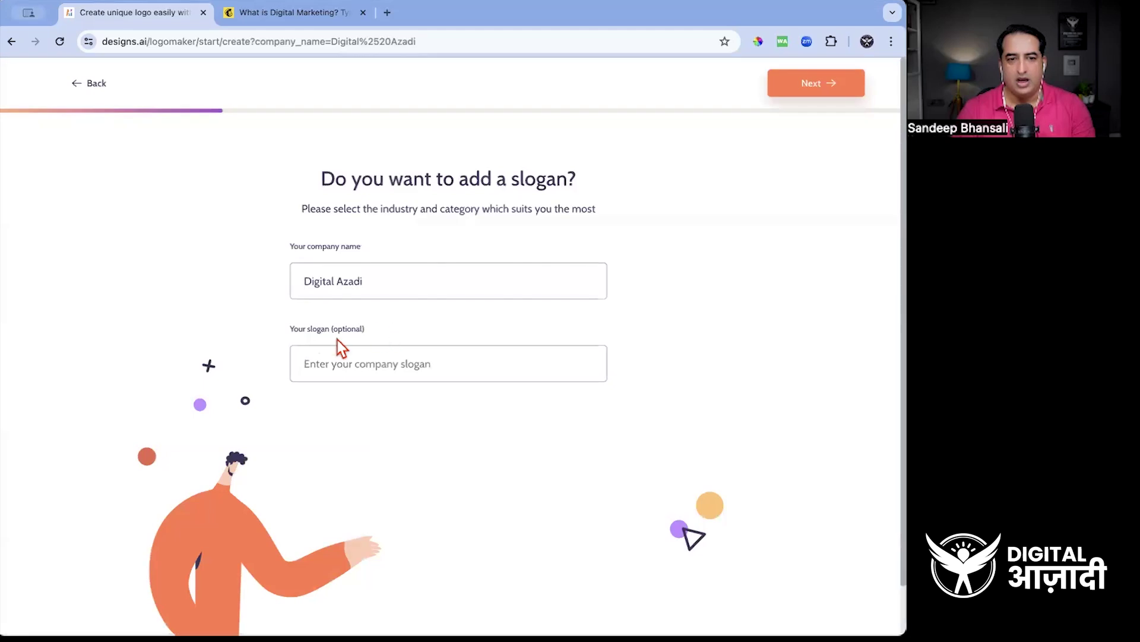
# Step: Enter the company slogan "Learn Implement Earn" and continue to the logo styles
pyautogui.click(373, 368)
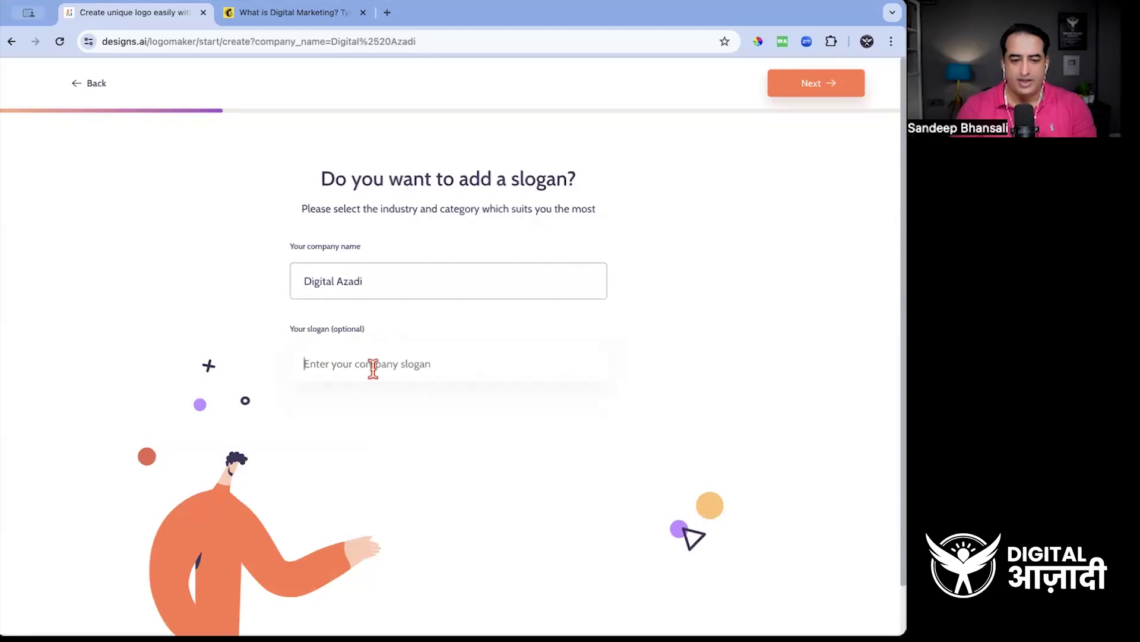
pyautogui.write('E')
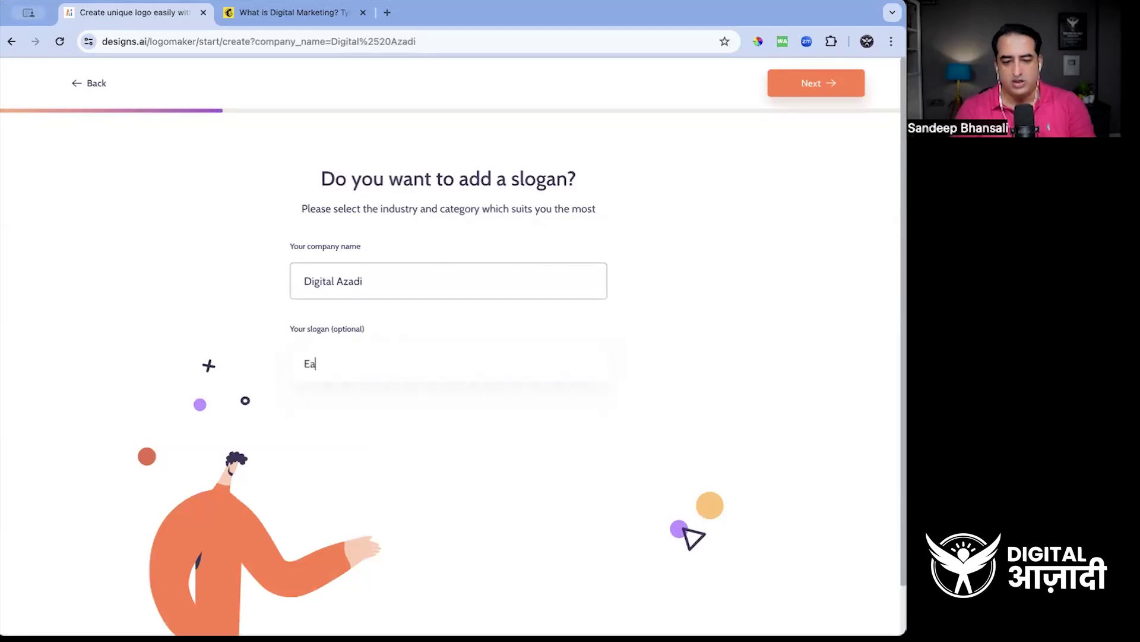
pyautogui.press('BackSpace')
pyautogui.write('Learn Implement Earn')
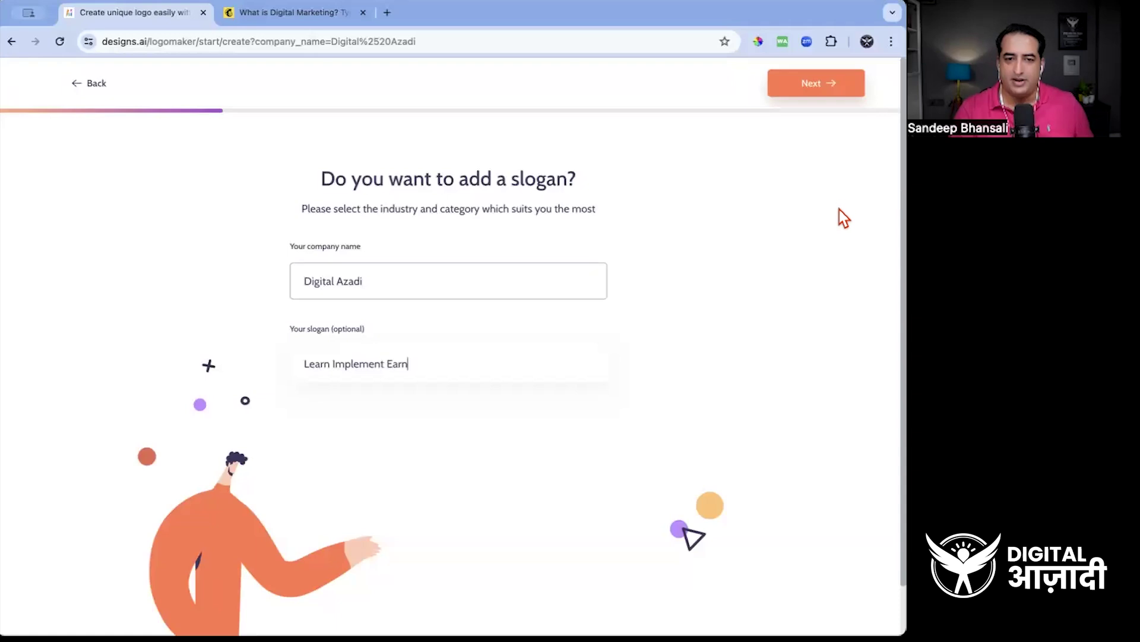
pyautogui.click(834, 88)
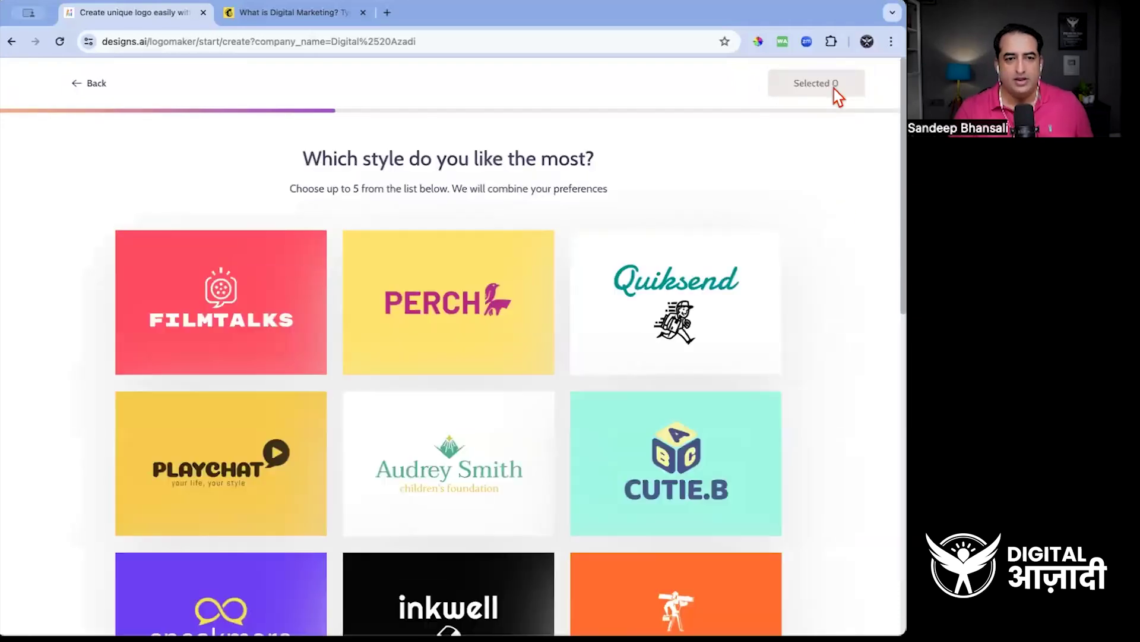
# Step: Select the speakmore, Warriors and The Farm sample logos as preferred styles and continue to the color palettes
pyautogui.scroll(-5, 818, 348)
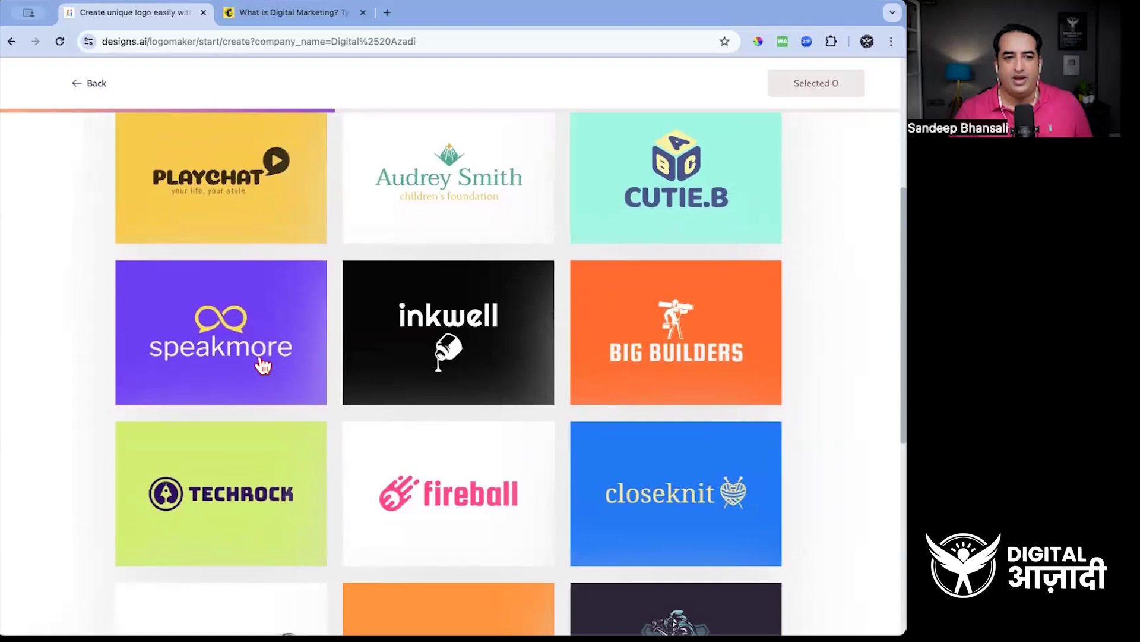
pyautogui.click(263, 365)
pyautogui.scroll(-4, 264, 365)
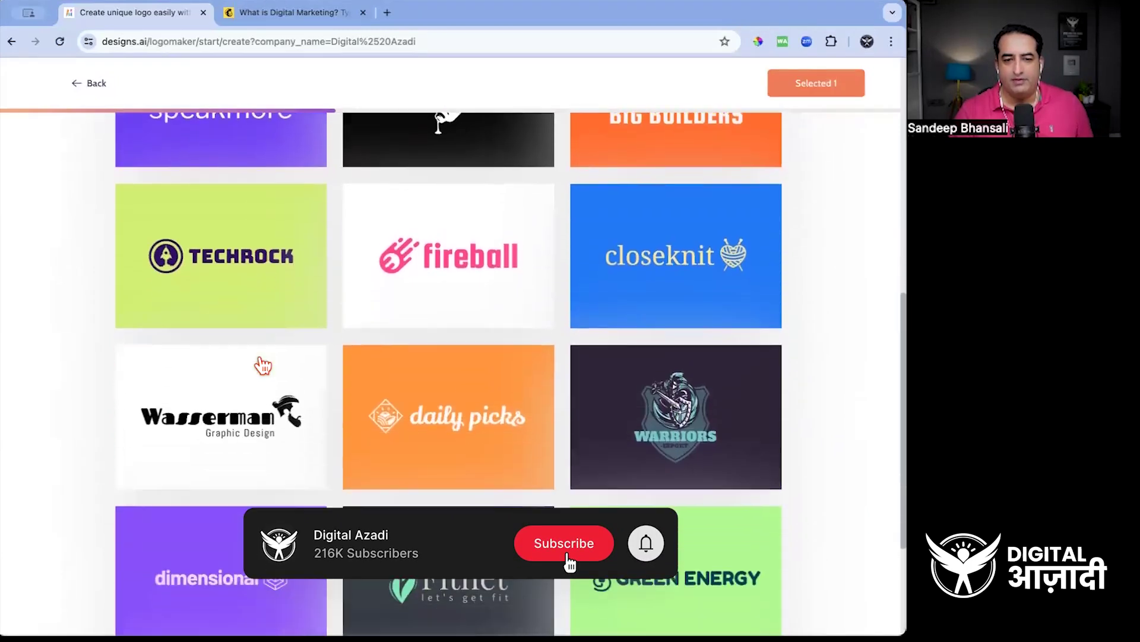
pyautogui.scroll(-3, 263, 365)
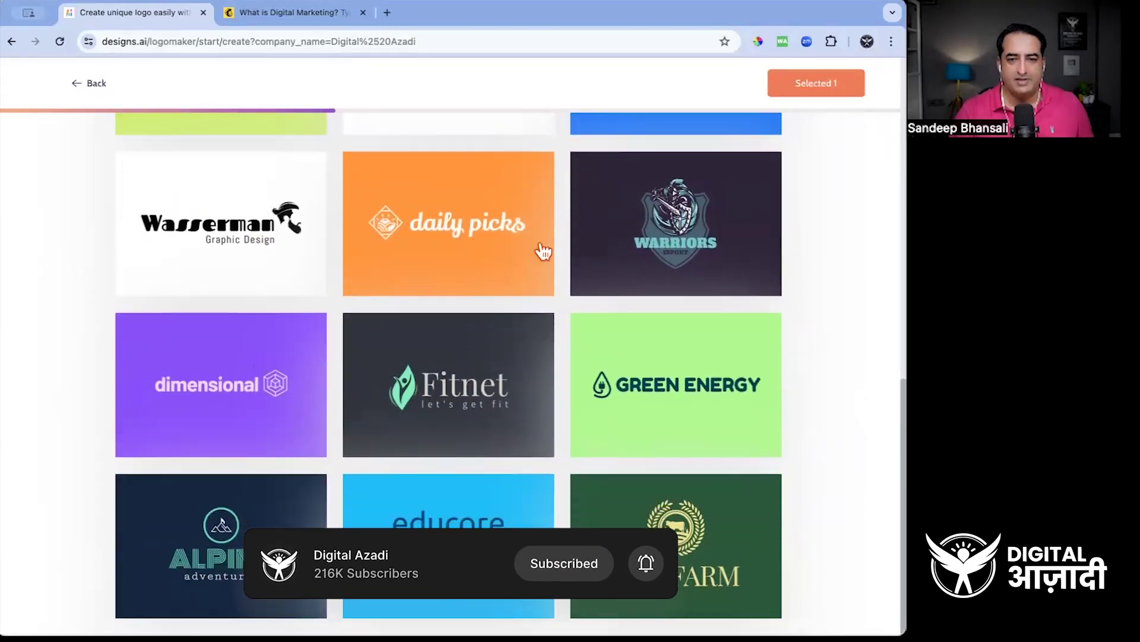
pyautogui.click(656, 225)
pyautogui.scroll(-1, 644, 308)
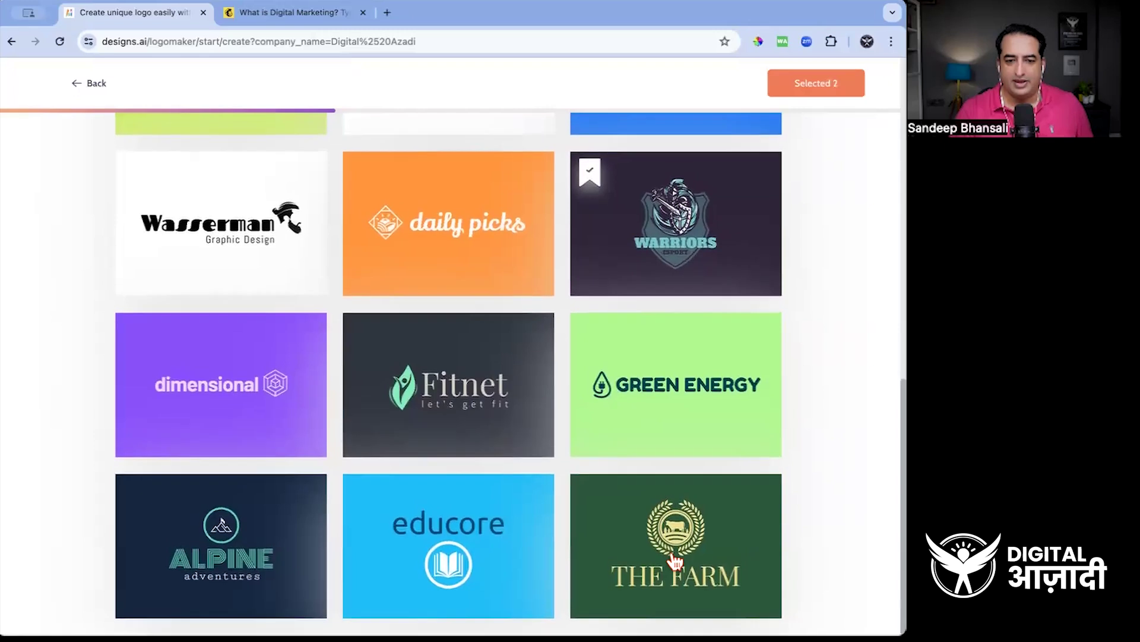
pyautogui.click(675, 560)
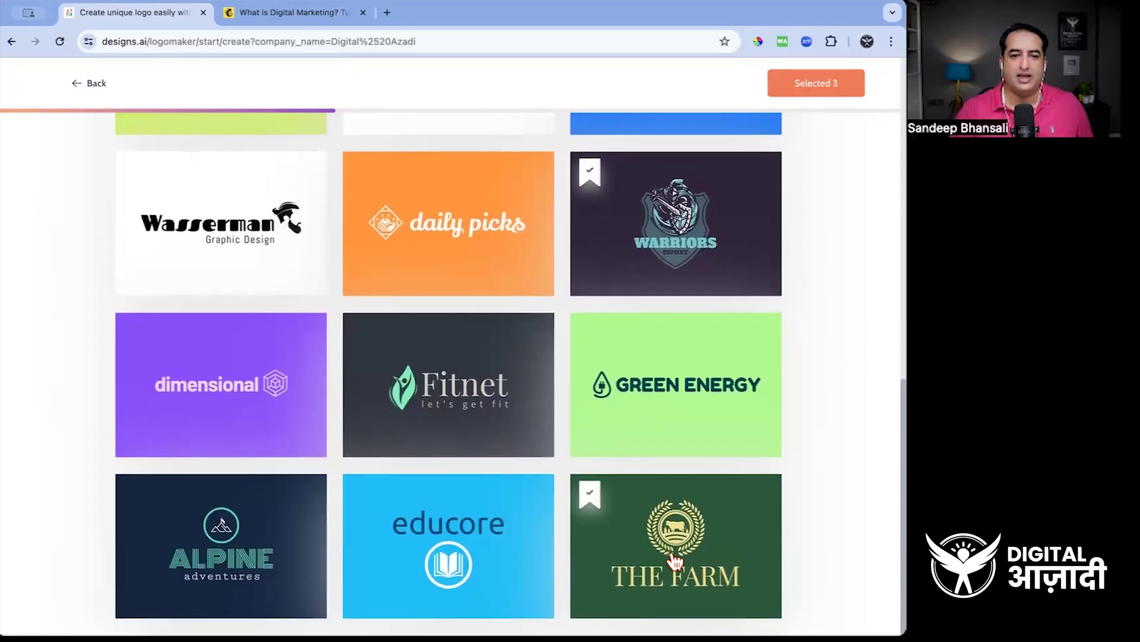
pyautogui.click(825, 87)
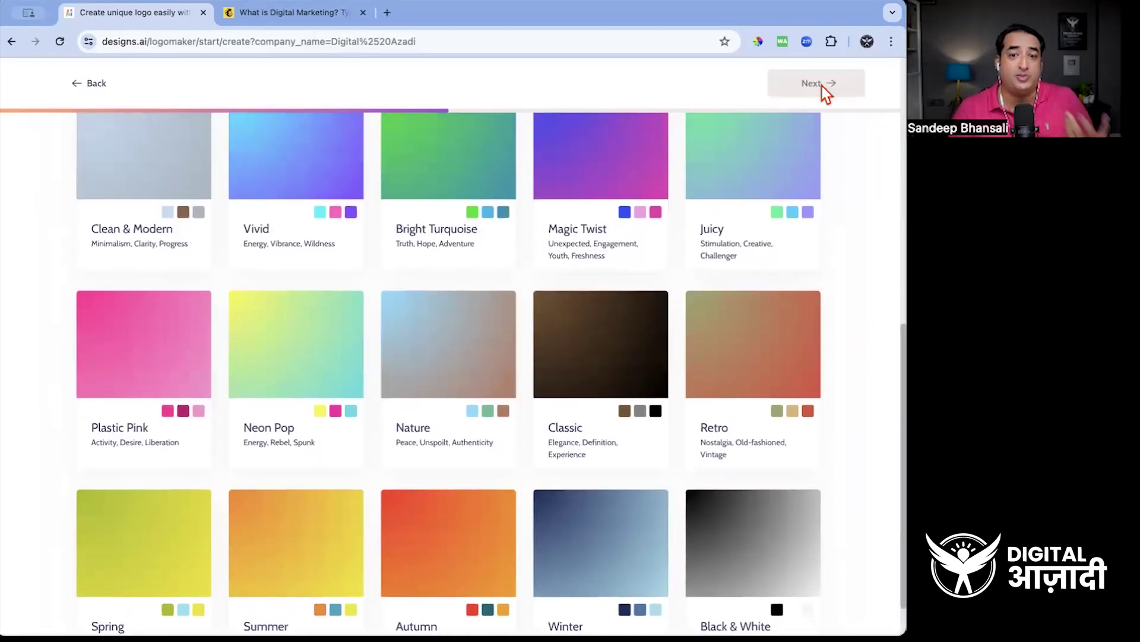
# Step: Choose the Magic Twist color palette for the logo and continue to the icons
pyautogui.scroll(3, 825, 92)
pyautogui.click(305, 234)
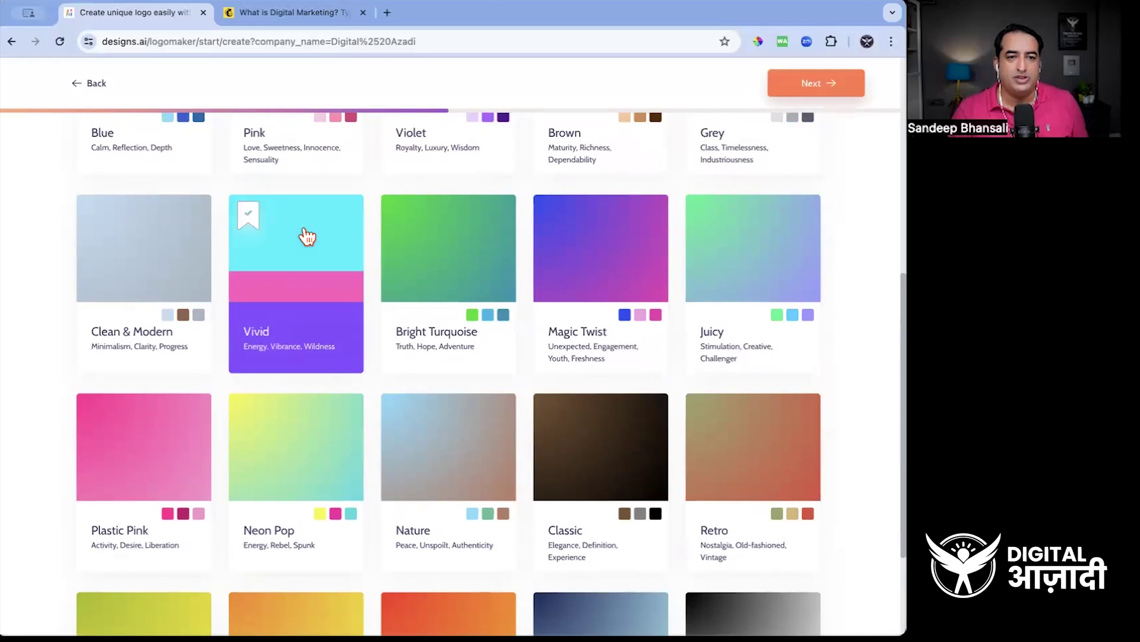
pyautogui.click(596, 258)
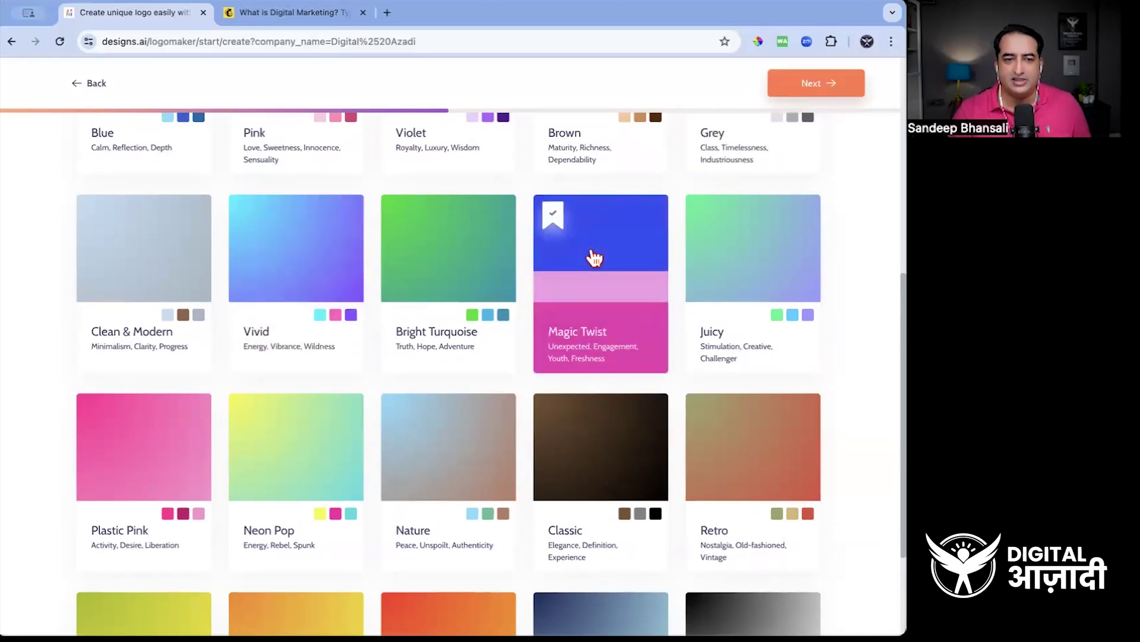
pyautogui.click(812, 88)
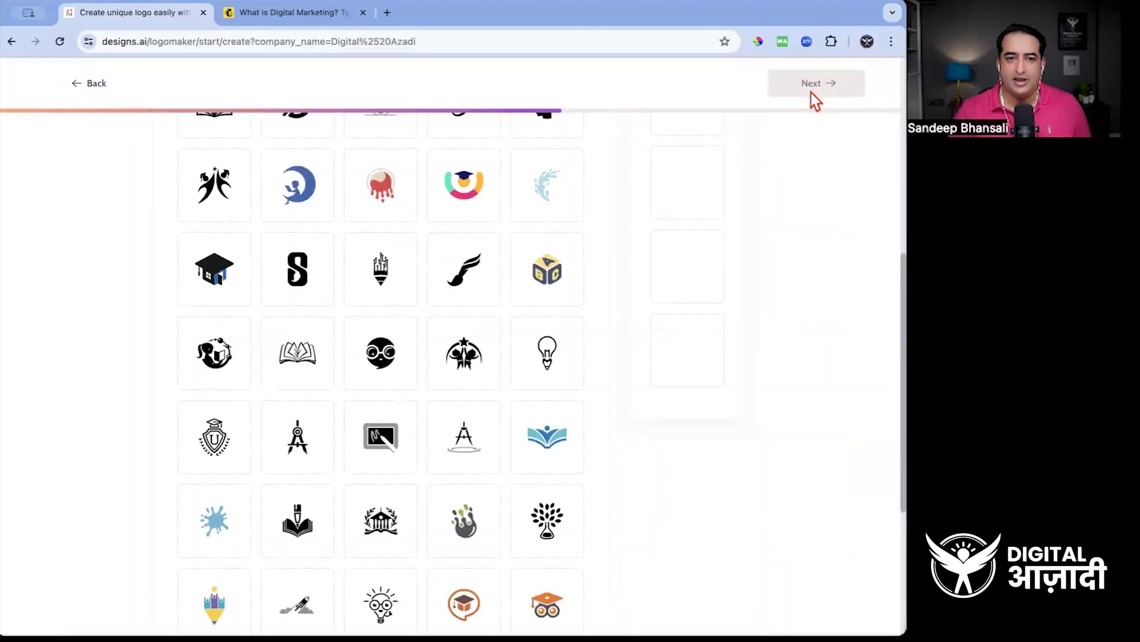
# Step: Look through the recommended symbols and search the icon library for "eagle"
pyautogui.scroll(-5, 419, 463)
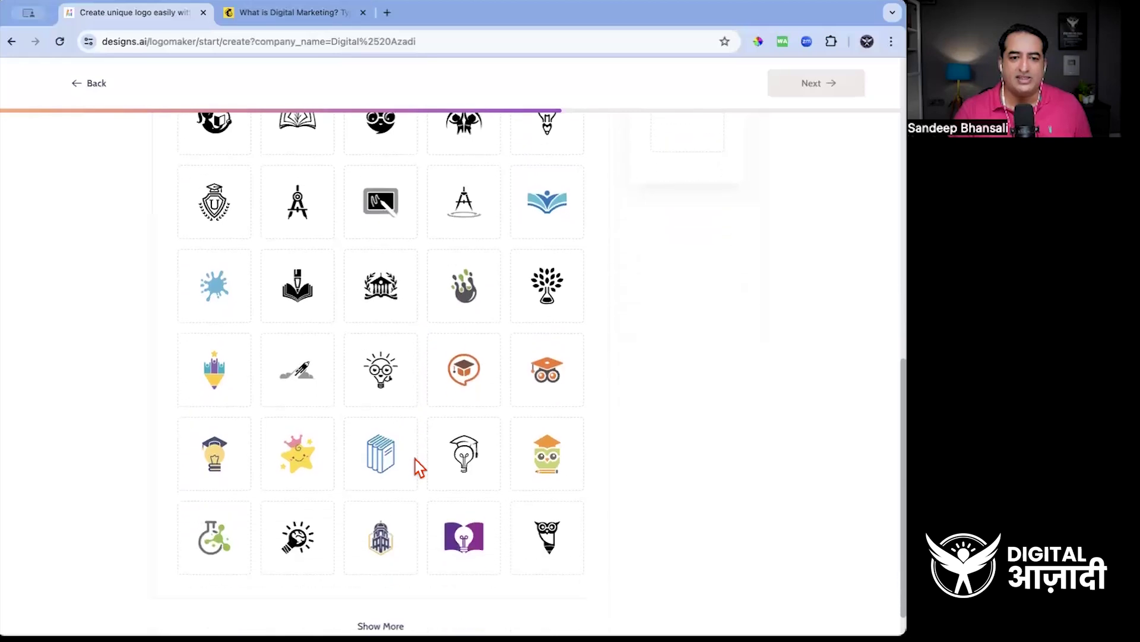
pyautogui.scroll(10, 419, 467)
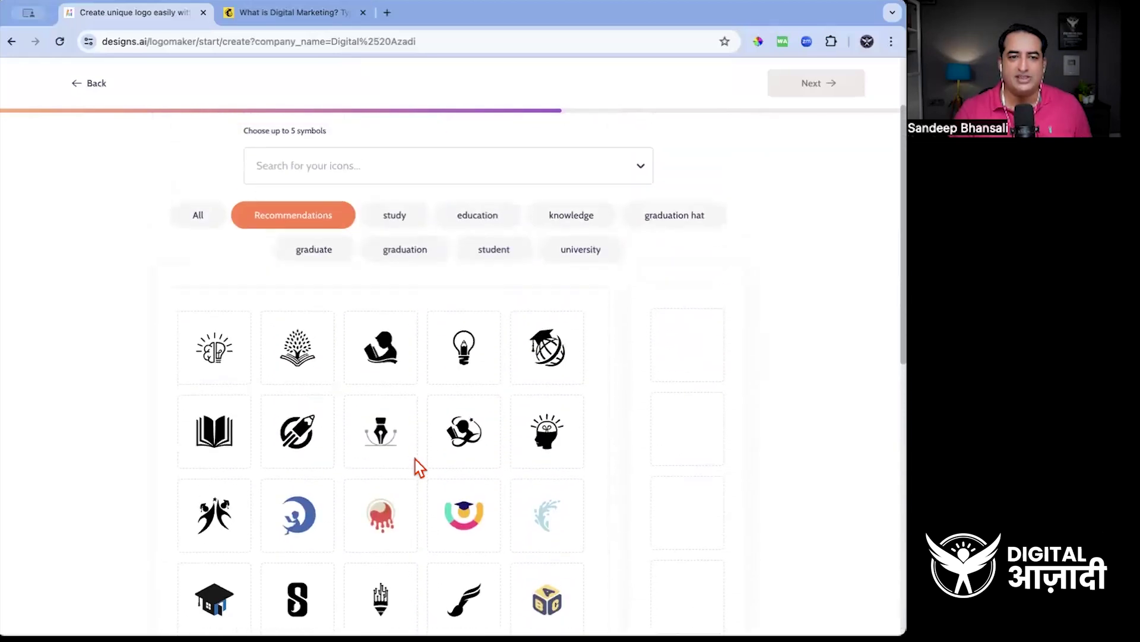
pyautogui.scroll(1, 416, 439)
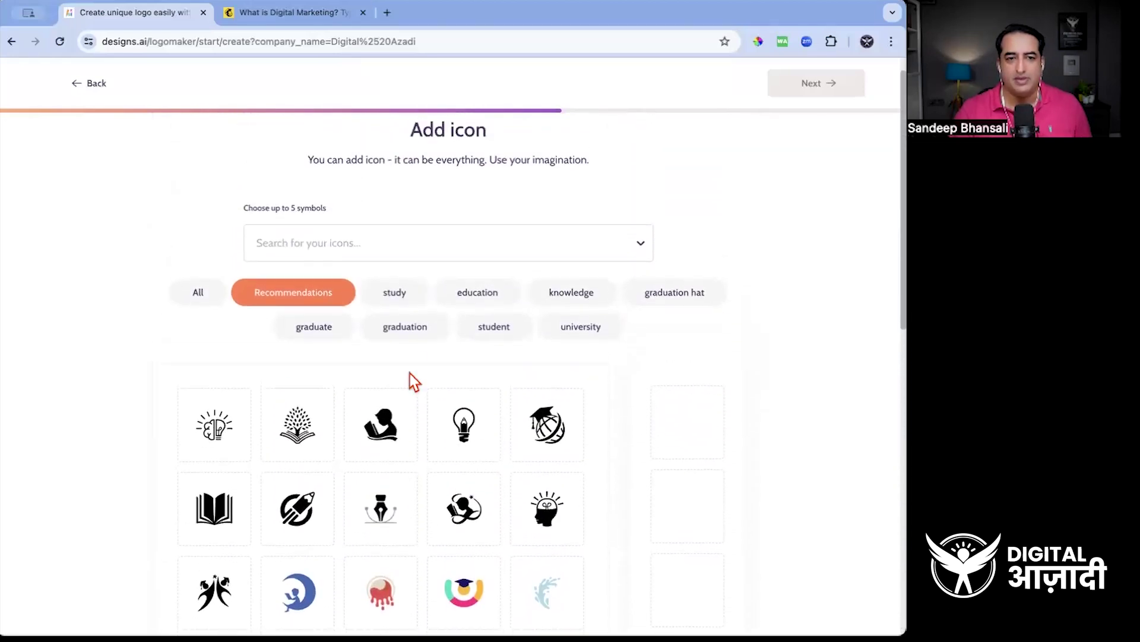
pyautogui.click(415, 248)
pyautogui.write('eag')
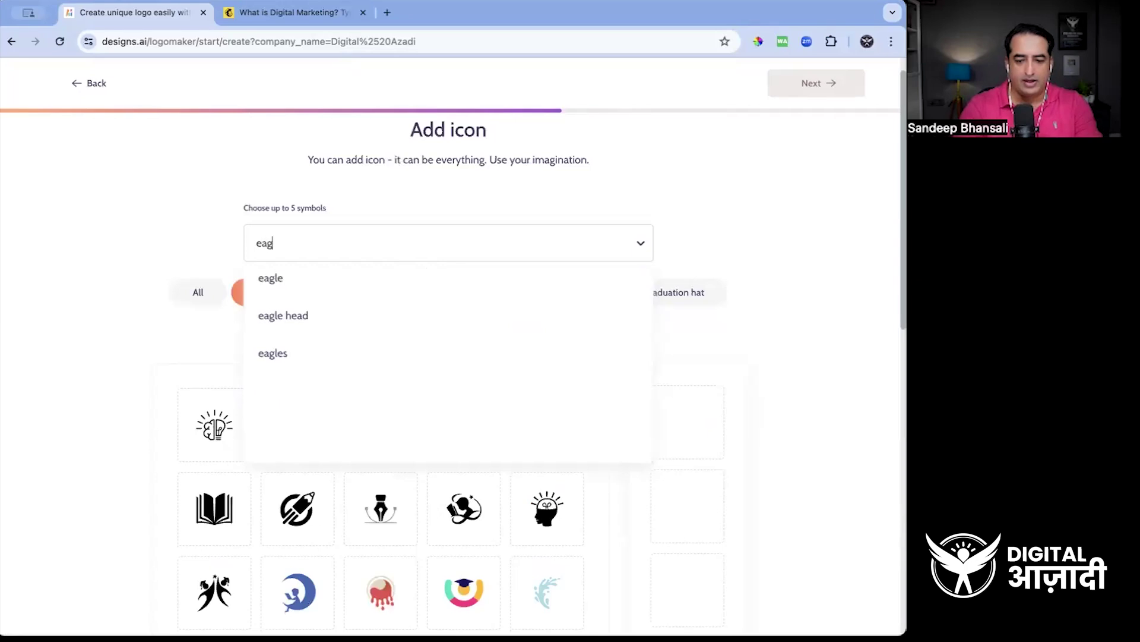
pyautogui.write('le')
pyautogui.press('Return')
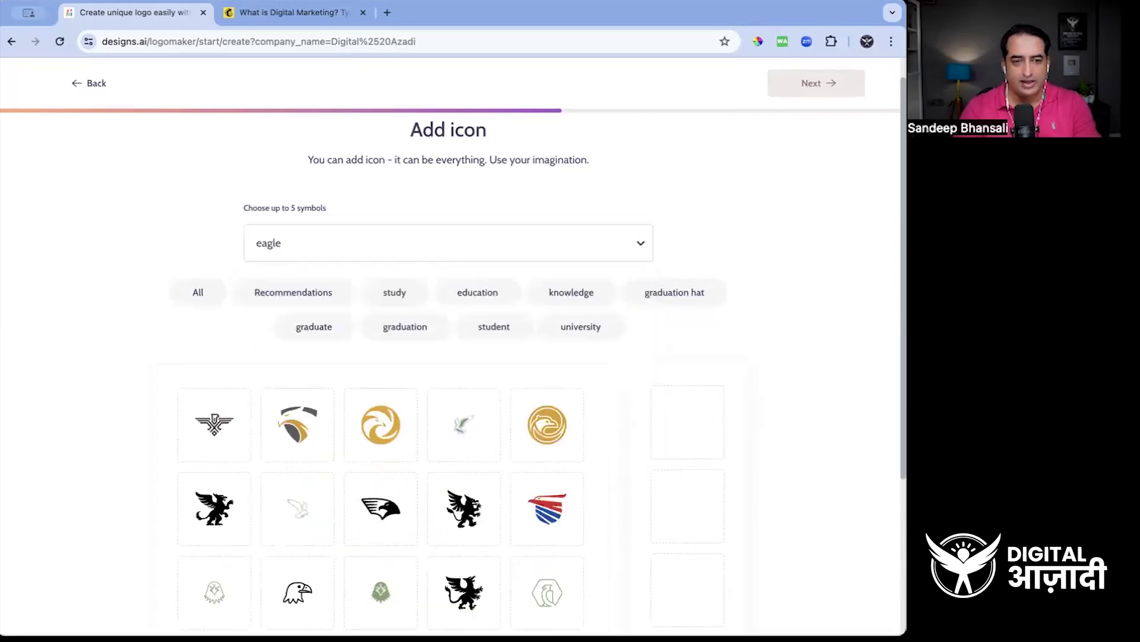
# Step: Add the black line-art eagle with spread wings as the logo symbol and generate the logo propositions
pyautogui.scroll(-5, 457, 416)
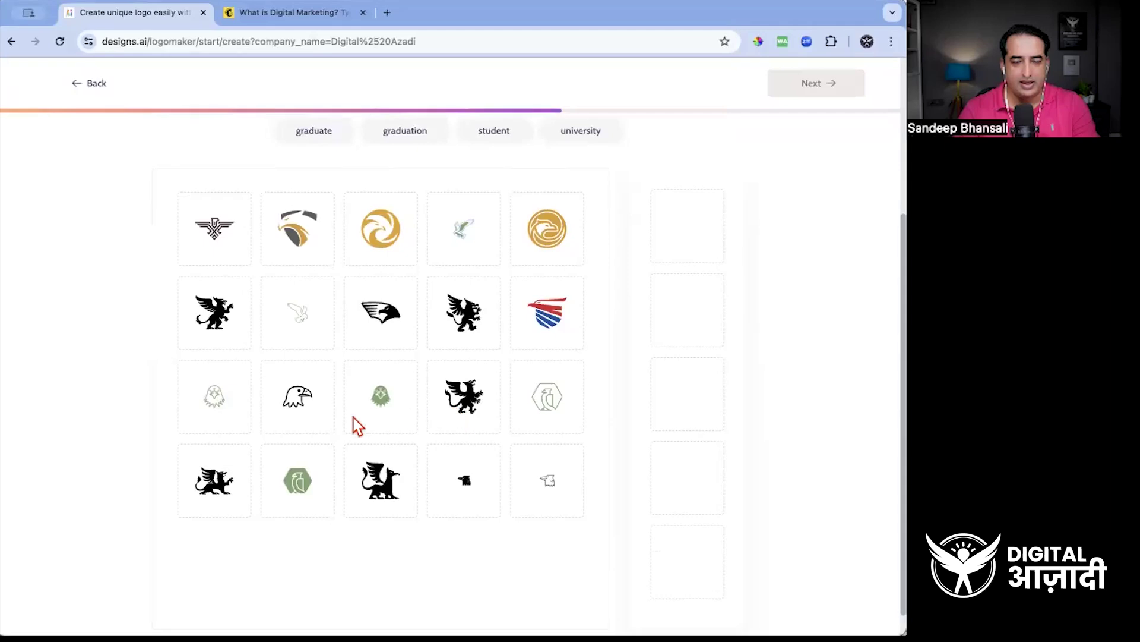
pyautogui.scroll(1, 356, 426)
pyautogui.click(224, 283)
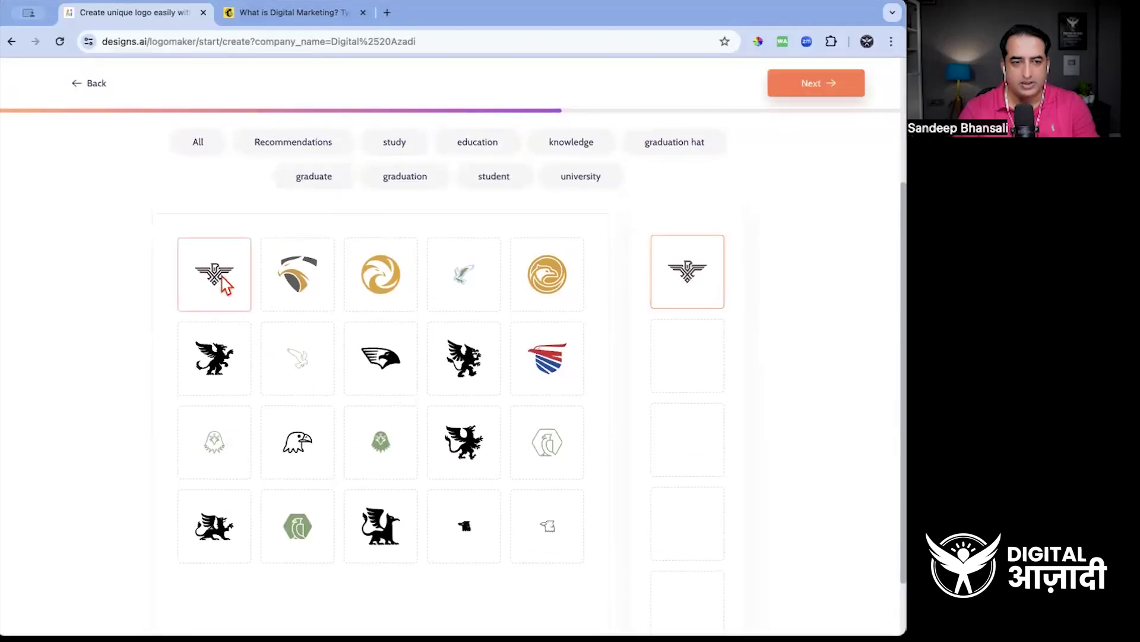
pyautogui.click(832, 90)
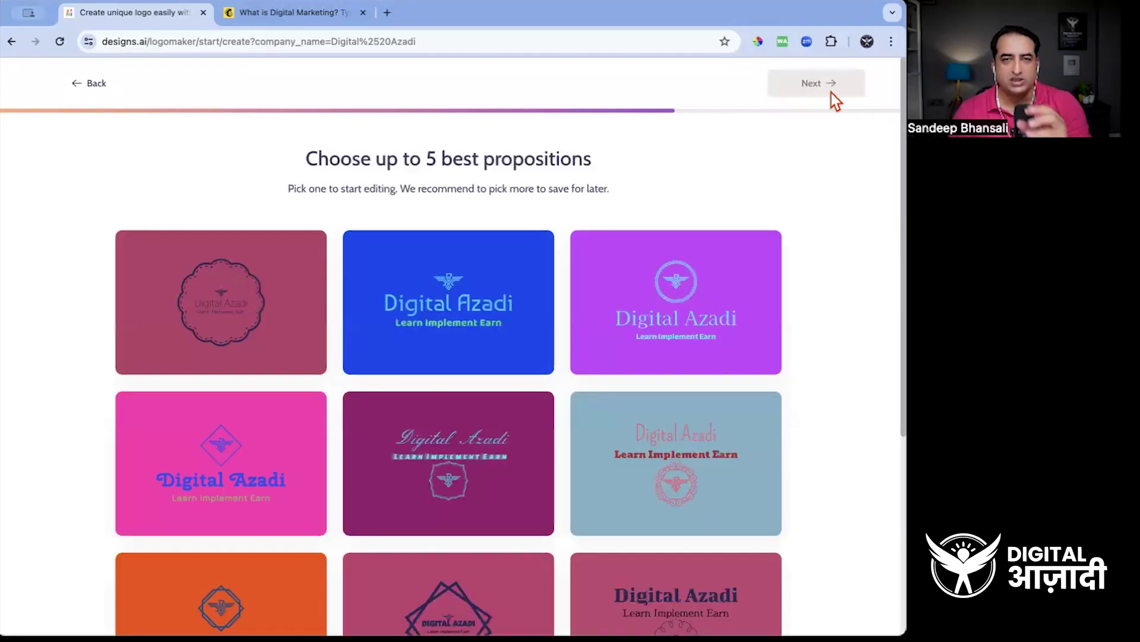
# Step: Look over the generated Digital Azadi logo propositions, comparing their colors, fonts and eagle emblem frames
pyautogui.scroll(-3, 808, 266)
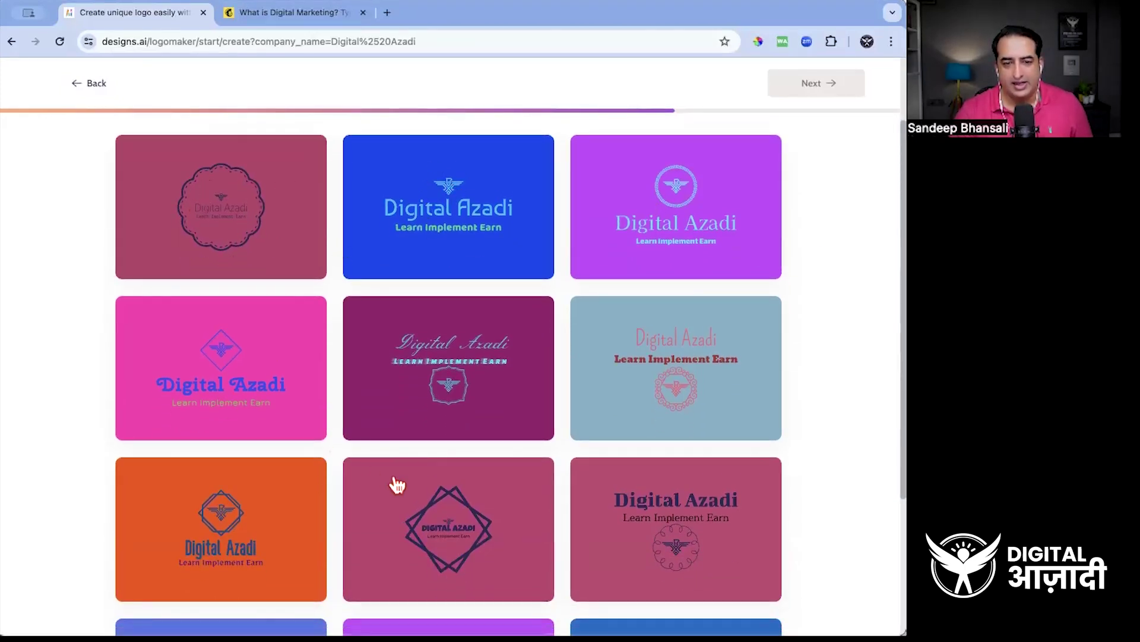
pyautogui.scroll(-5, 721, 420)
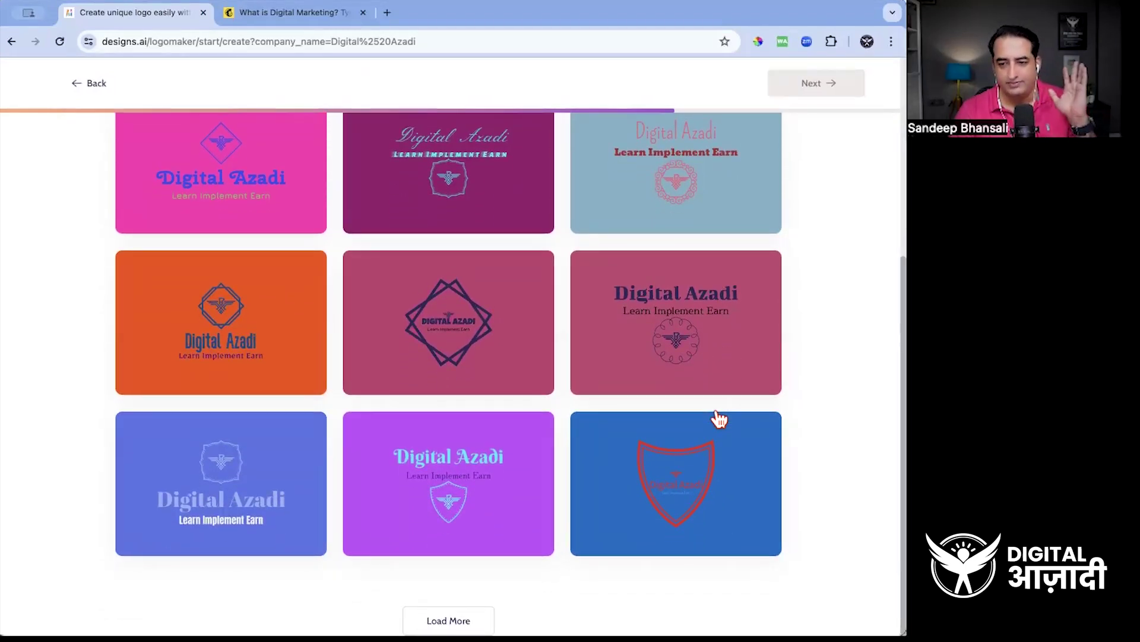
pyautogui.scroll(5, 720, 420)
pyautogui.scroll(-5, 720, 420)
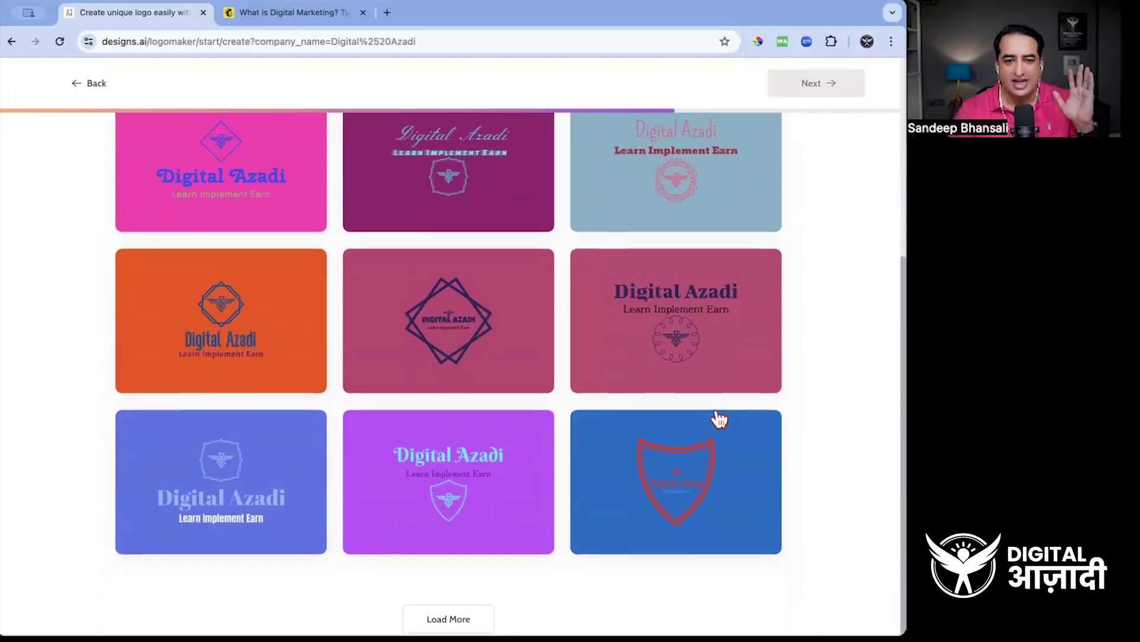
# Step: Load more logo propositions and examine the additional Digital Azadi designs
pyautogui.click(449, 620)
pyautogui.scroll(-3, 681, 458)
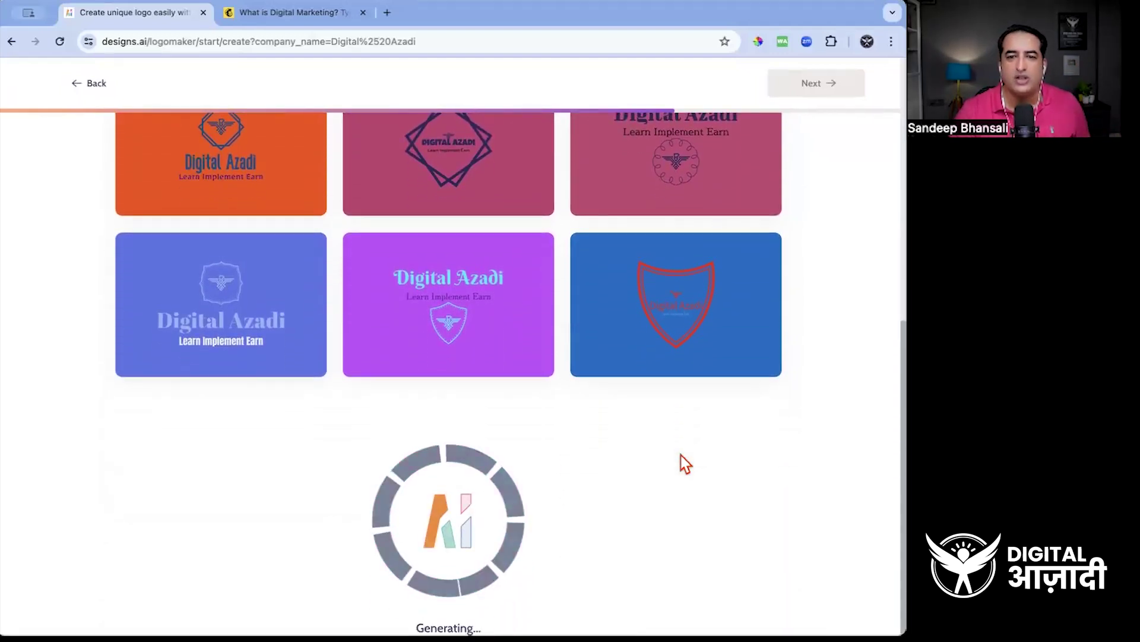
pyautogui.scroll(-3, 684, 461)
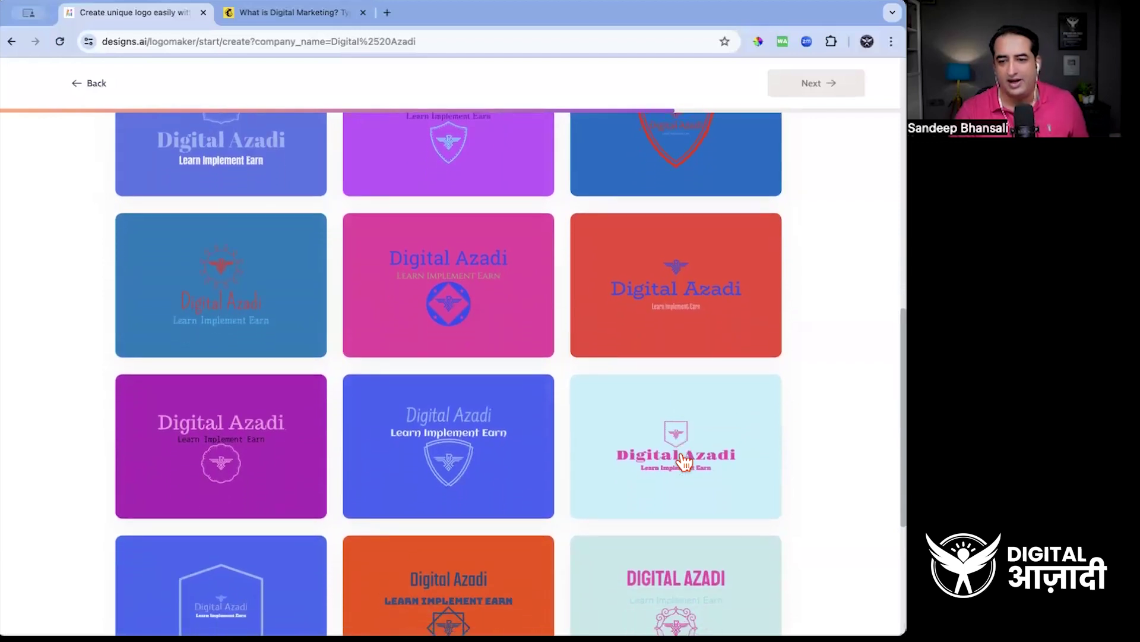
pyautogui.scroll(-2, 684, 461)
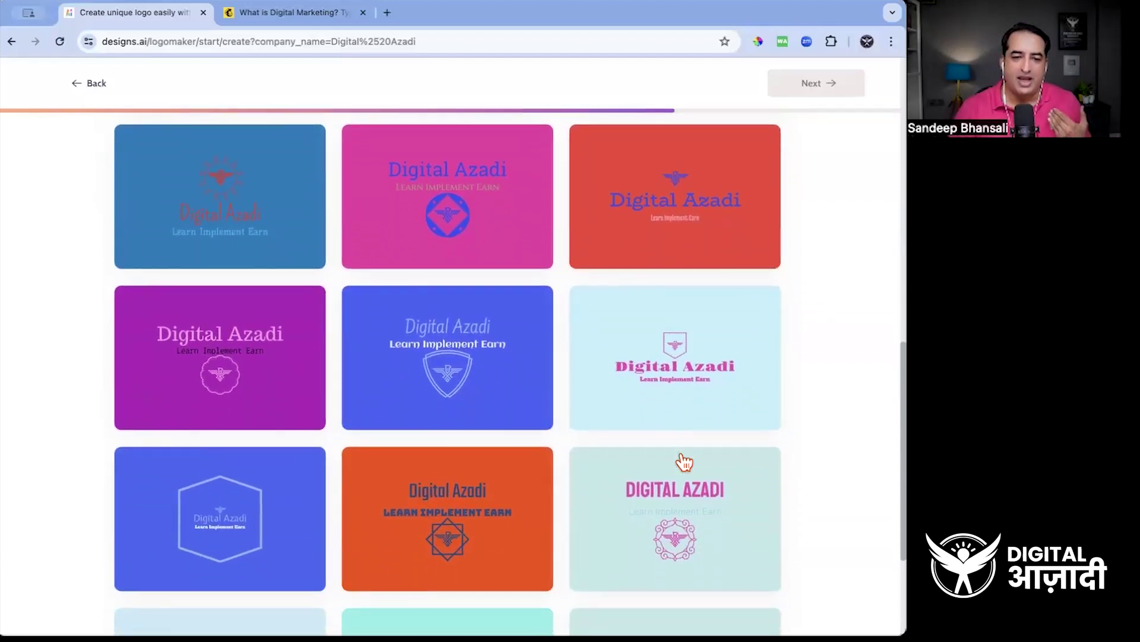
pyautogui.scroll(-3, 684, 462)
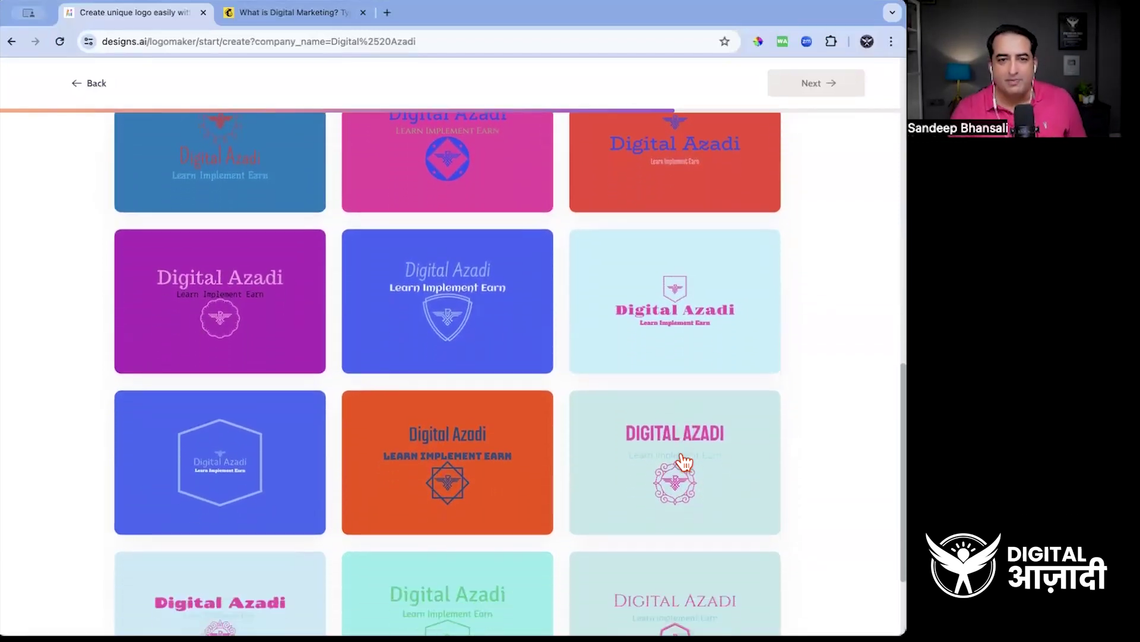
pyautogui.scroll(-1, 684, 462)
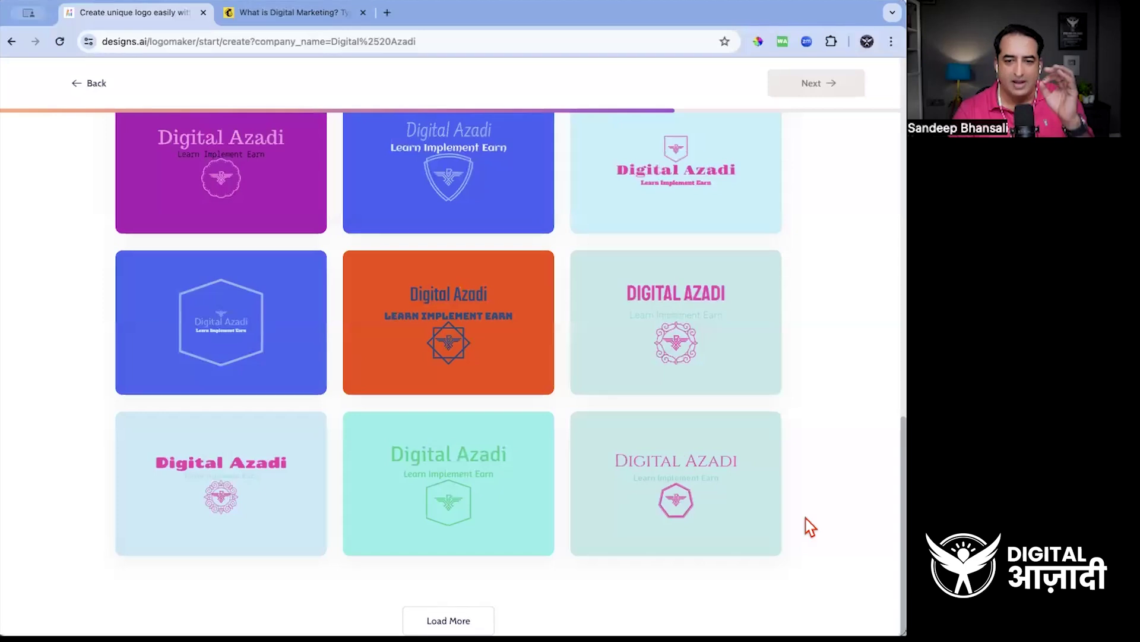
pyautogui.scroll(5, 702, 451)
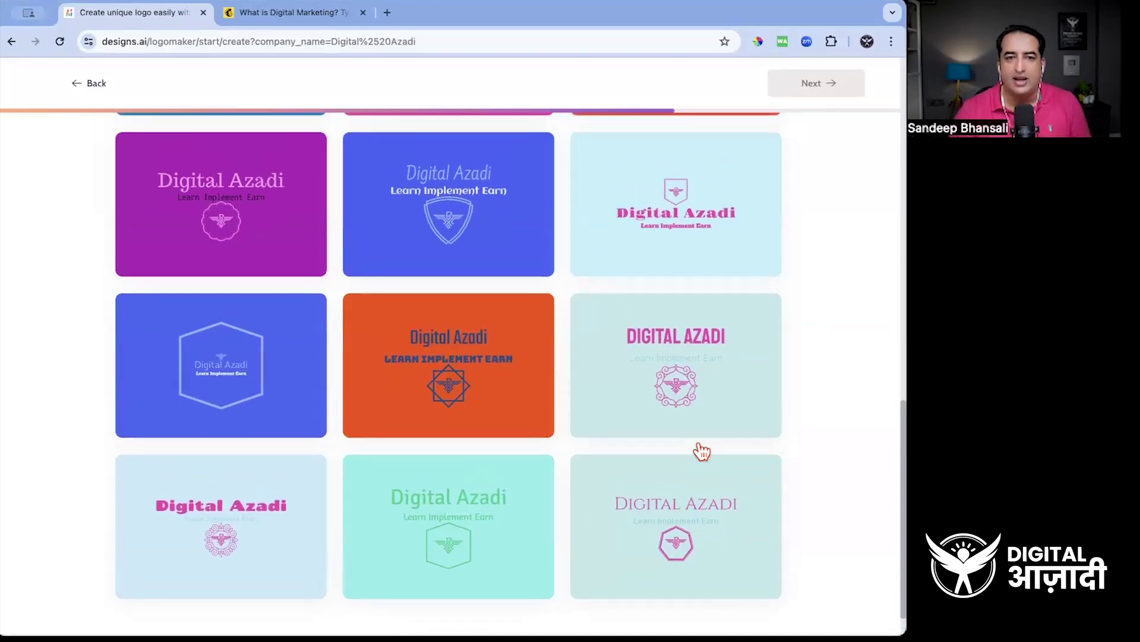
pyautogui.scroll(2, 702, 452)
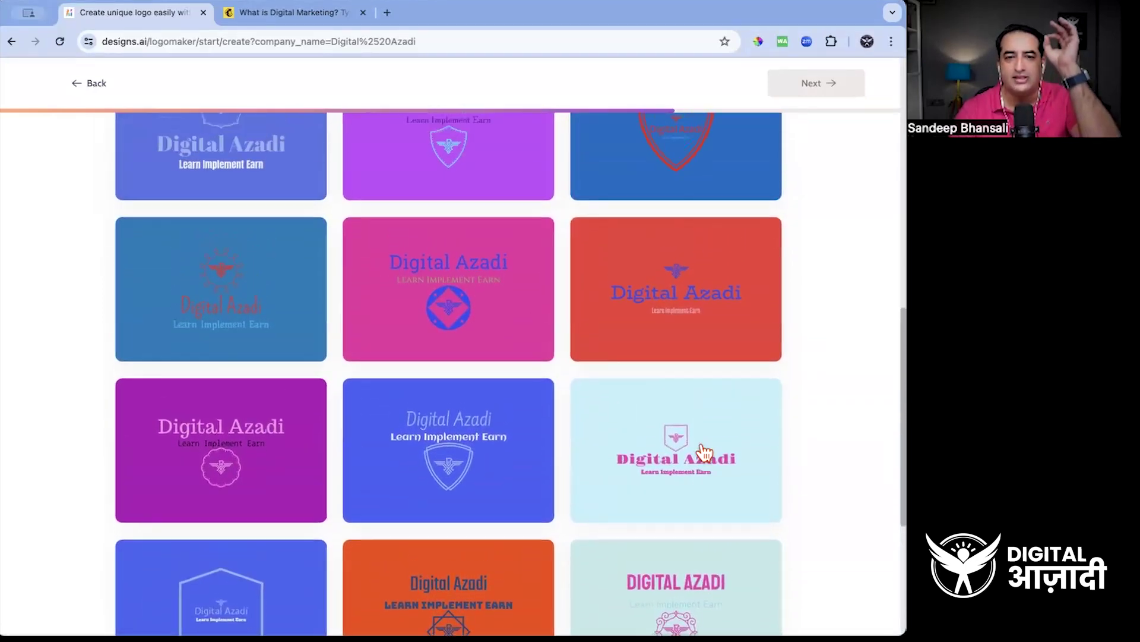
# Step: Pick the light-blue logo proposition and return through the wizard's color, style and slogan pages to the Logomaker start page
pyautogui.click(704, 452)
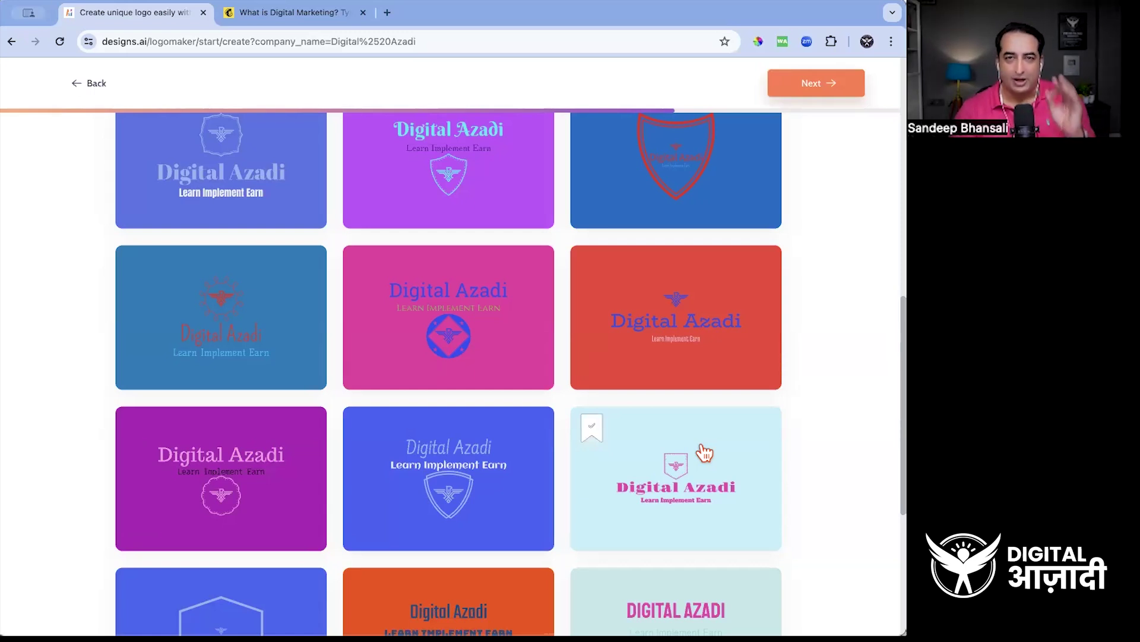
pyautogui.scroll(3, 704, 452)
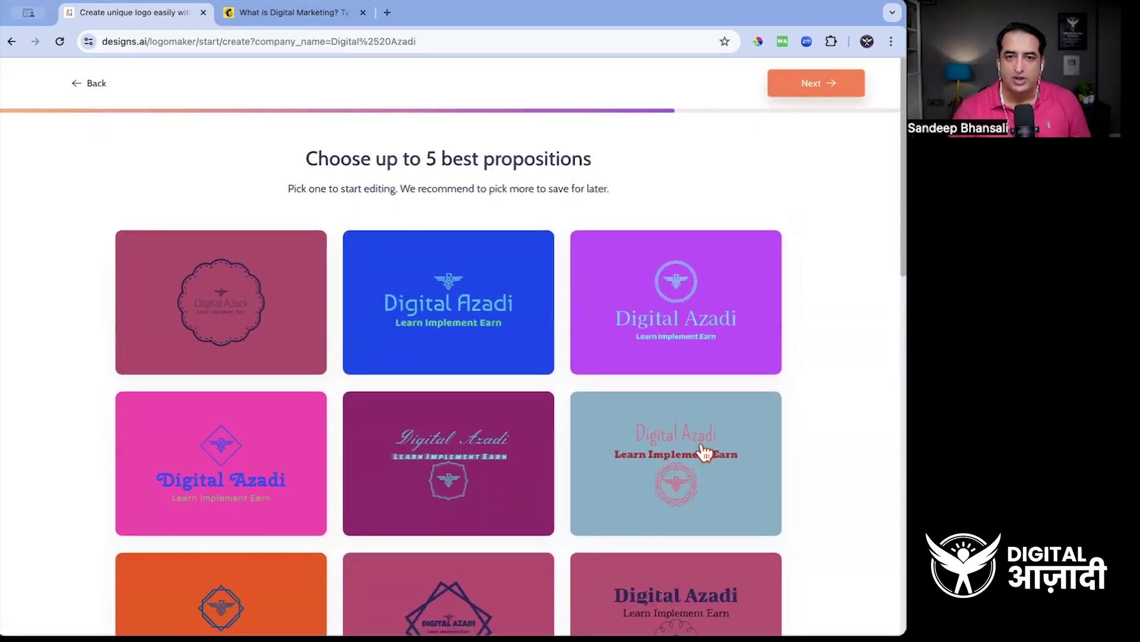
pyautogui.click(93, 87)
pyautogui.click(93, 87)
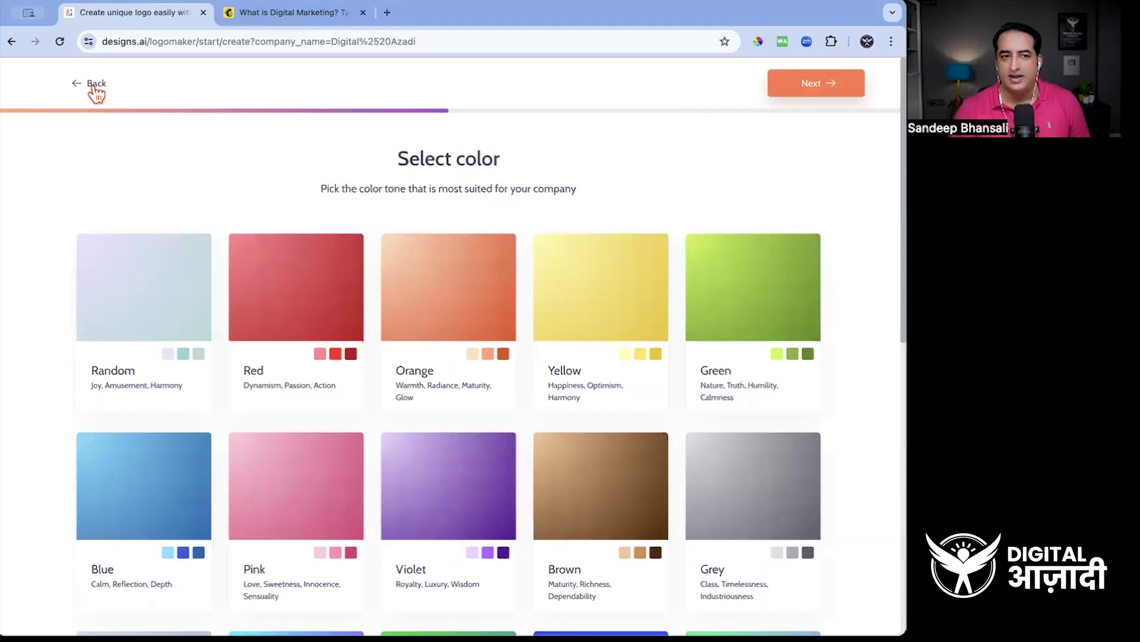
pyautogui.click(94, 87)
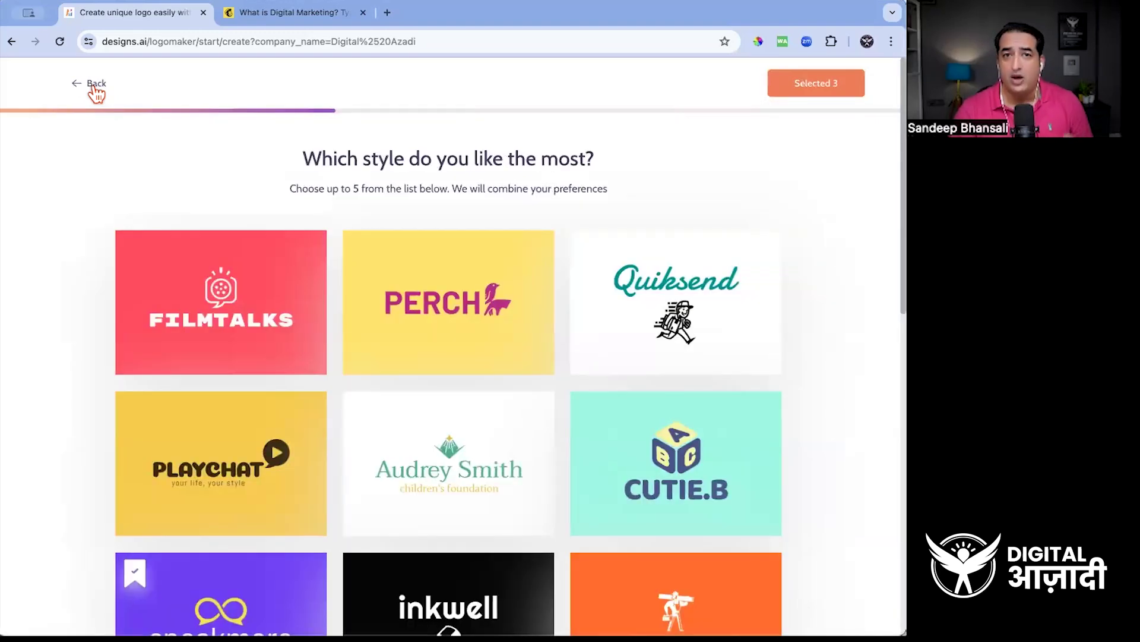
pyautogui.click(96, 86)
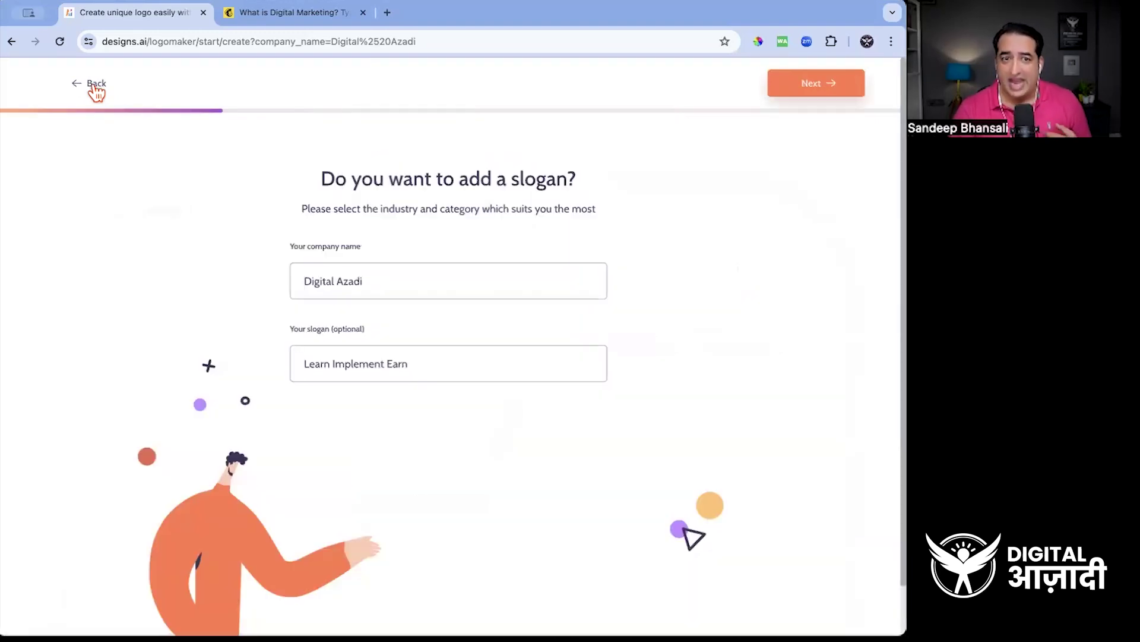
pyautogui.click(95, 87)
pyautogui.click(95, 87)
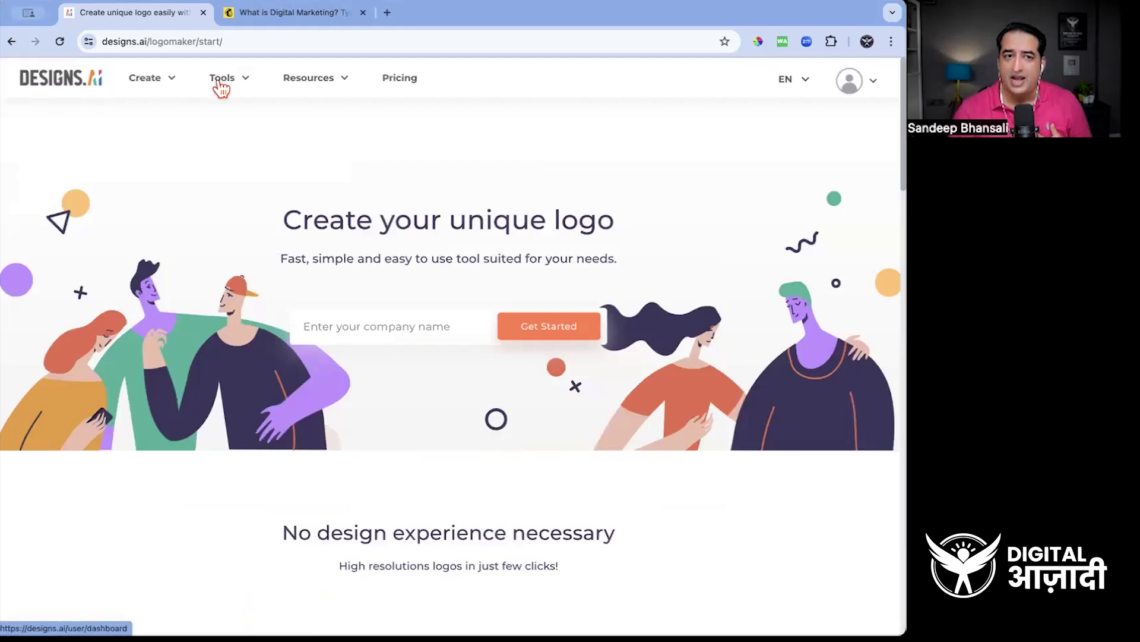
# Step: Open Designmaker and start a new design from the Instagram Post category
pyautogui.click(221, 87)
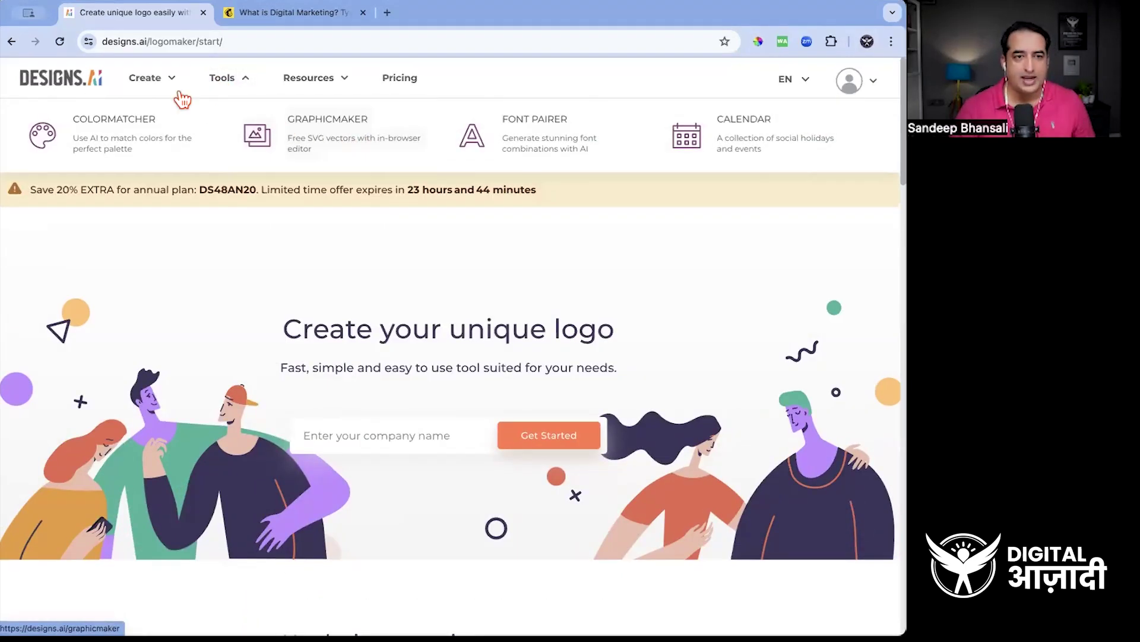
pyautogui.click(156, 80)
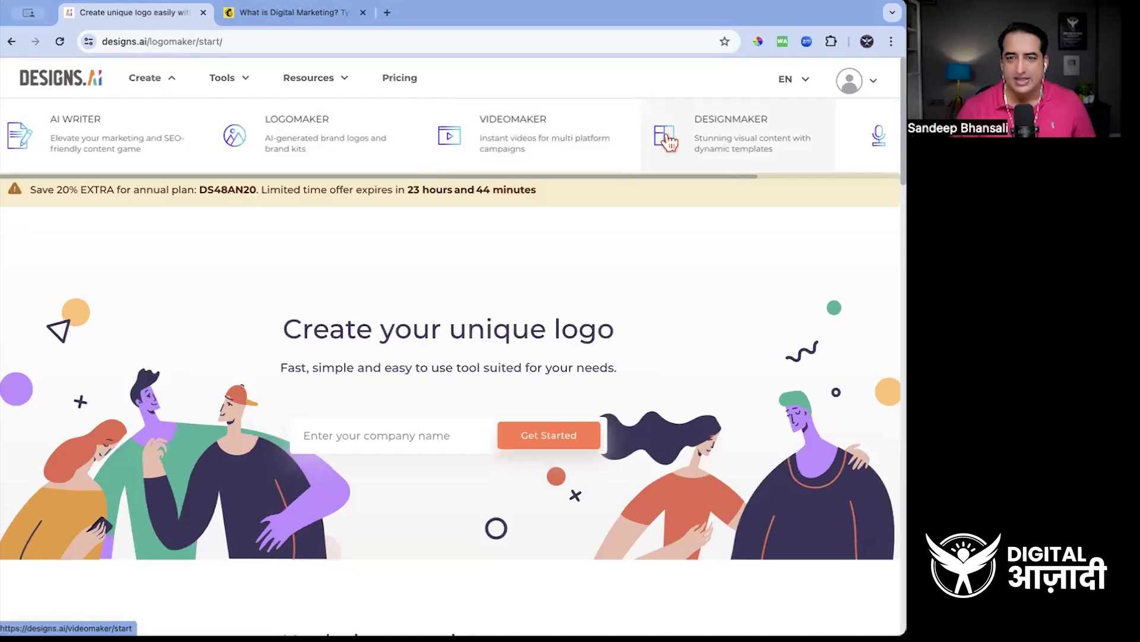
pyautogui.click(761, 143)
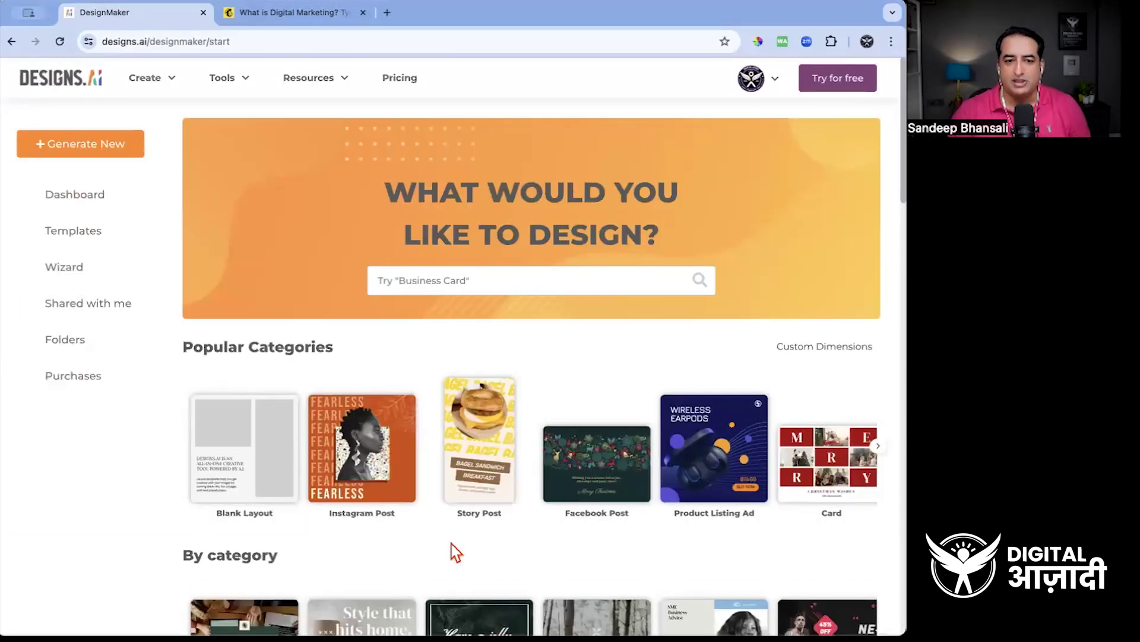
pyautogui.click(383, 471)
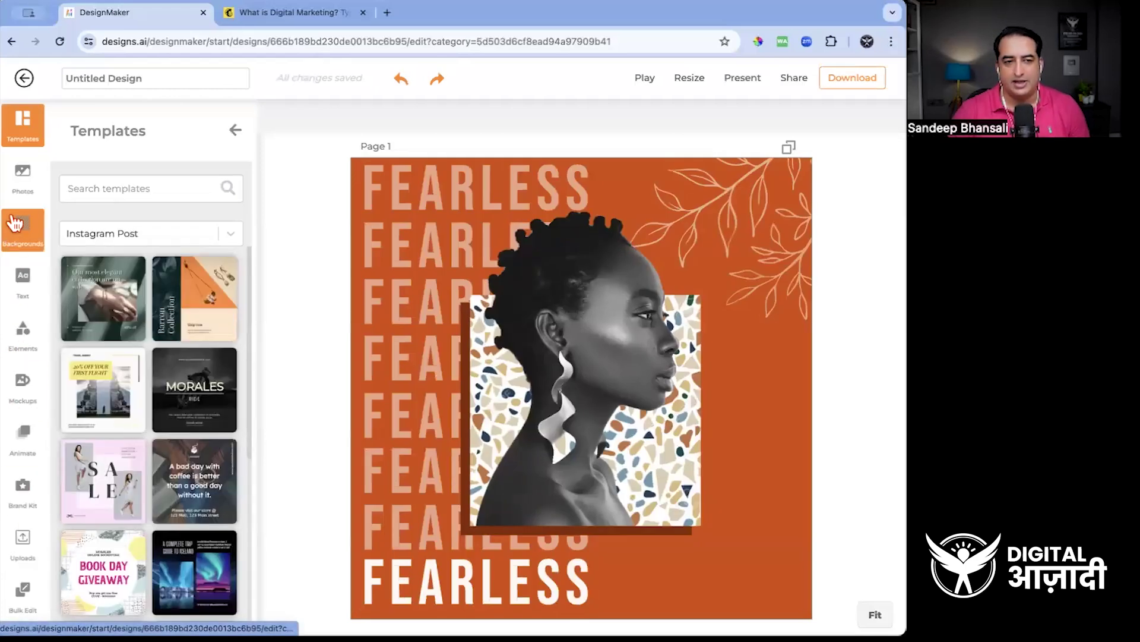
# Step: Search the Instagram Post templates for "digital marketing" and apply the green and black Online Business Workshop template
pyautogui.click(139, 185)
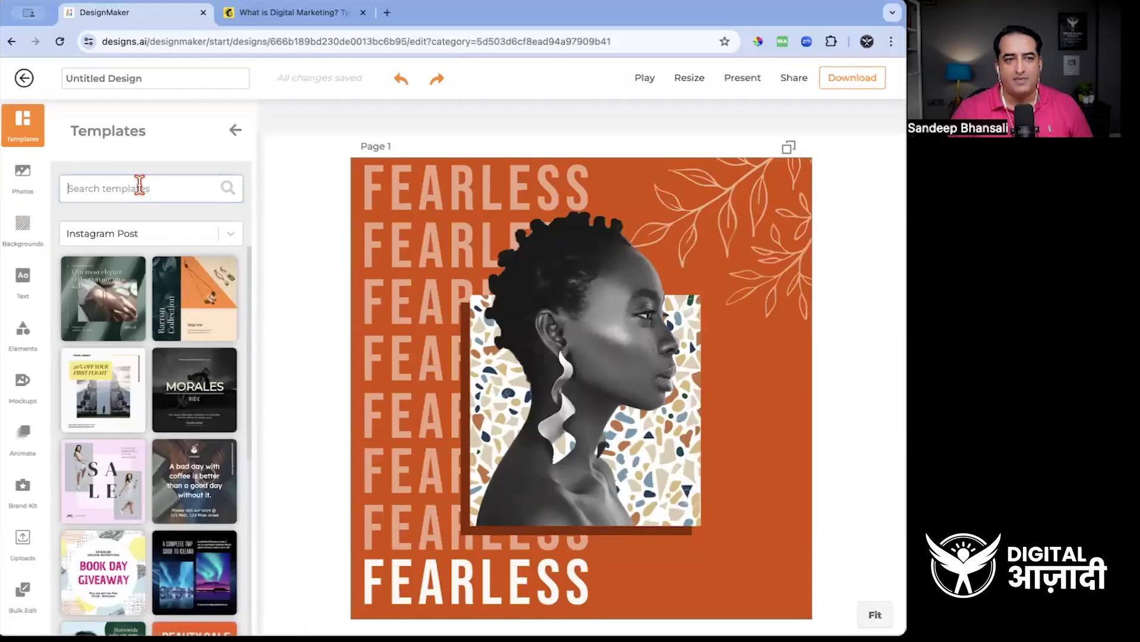
pyautogui.write('digital marketing')
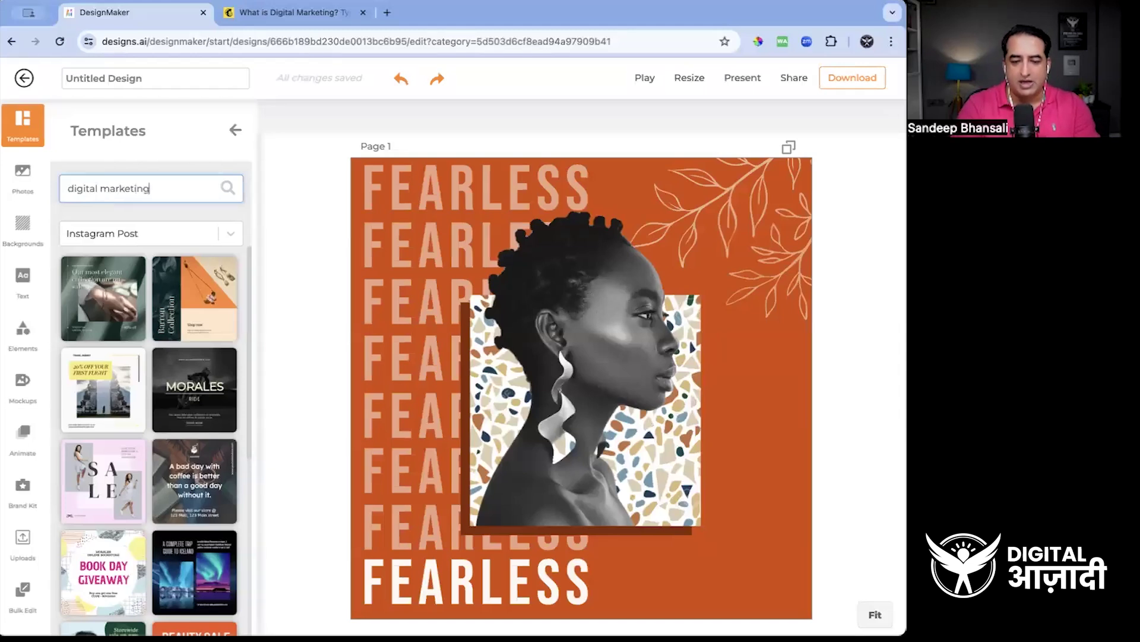
pyautogui.press('Return')
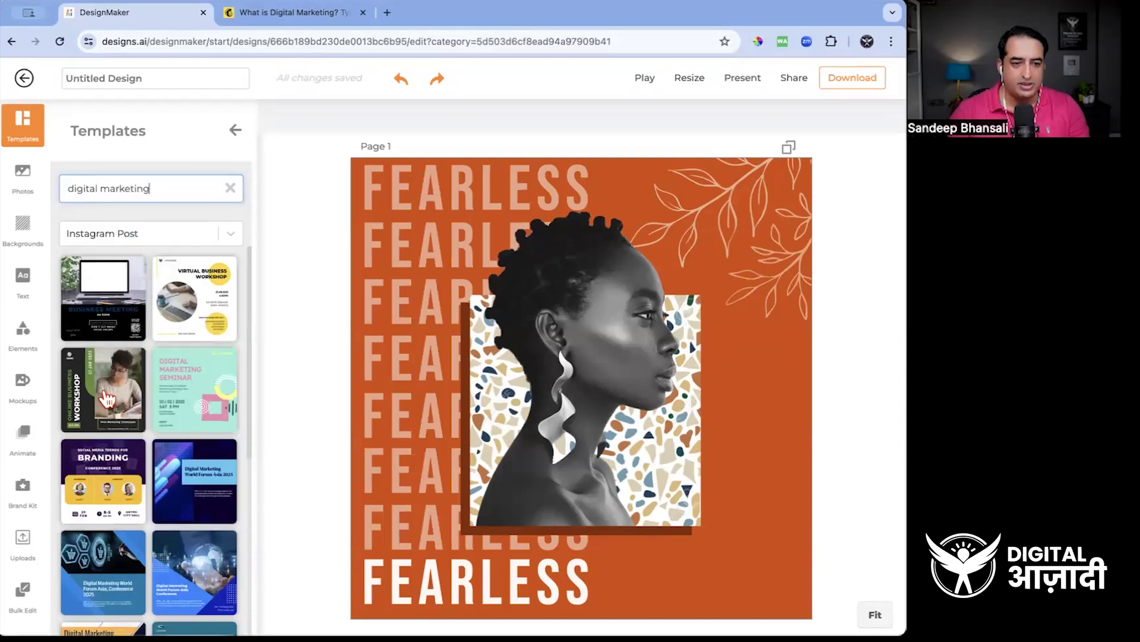
pyautogui.click(108, 398)
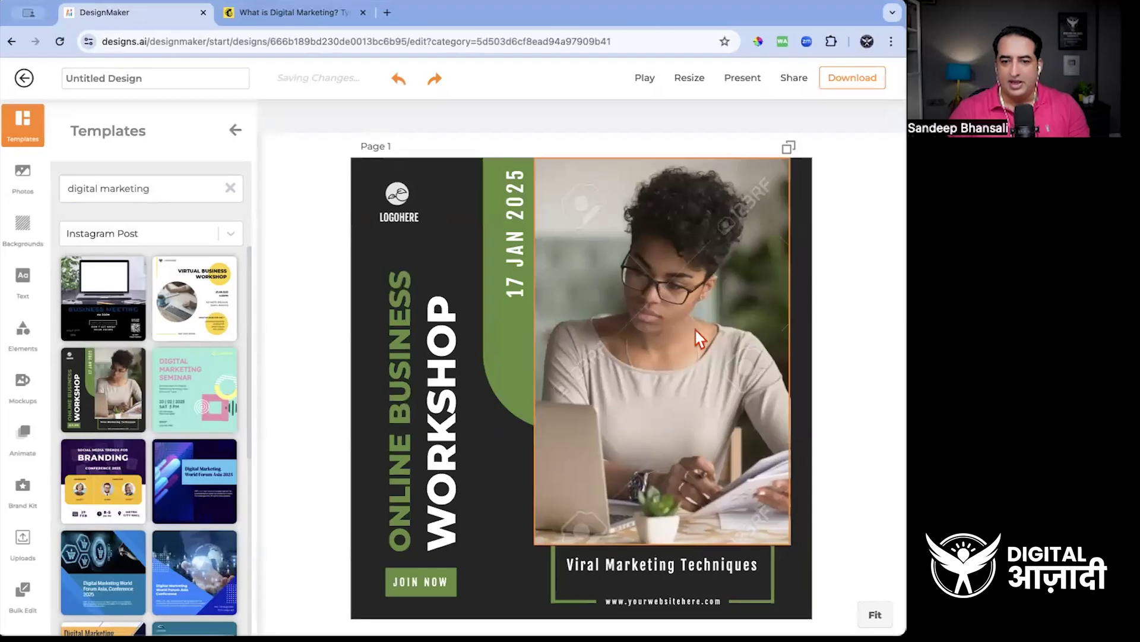
# Step: Replace the template's photo of the woman with an uploaded portrait of the man in a dark suit, filling the picture frame
pyautogui.click(716, 348)
pyautogui.press('Delete')
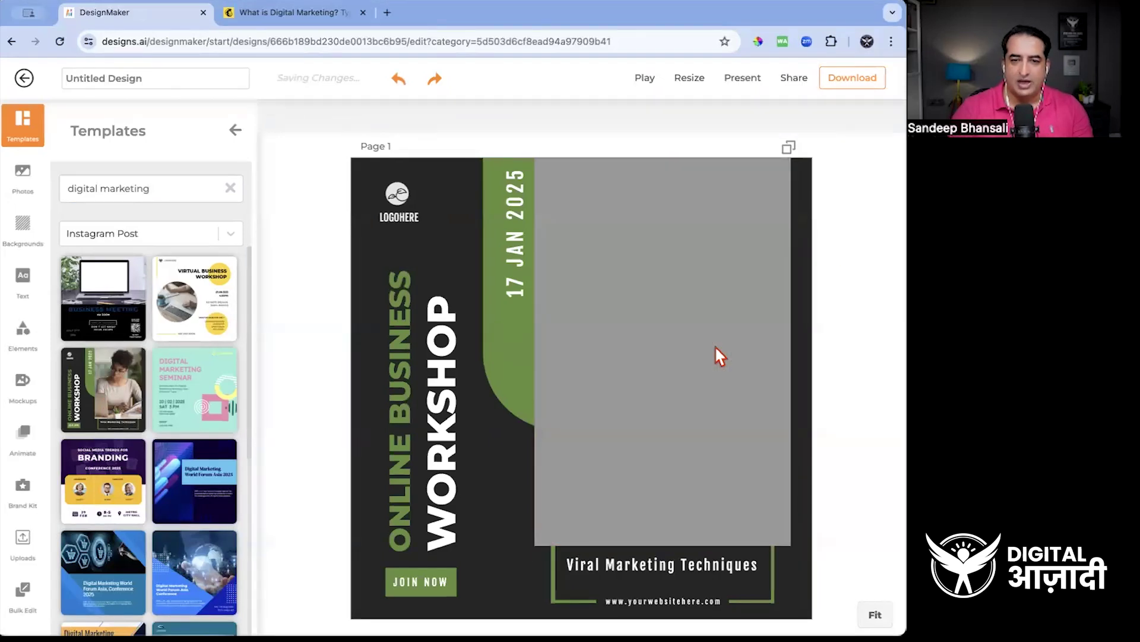
pyautogui.click(33, 555)
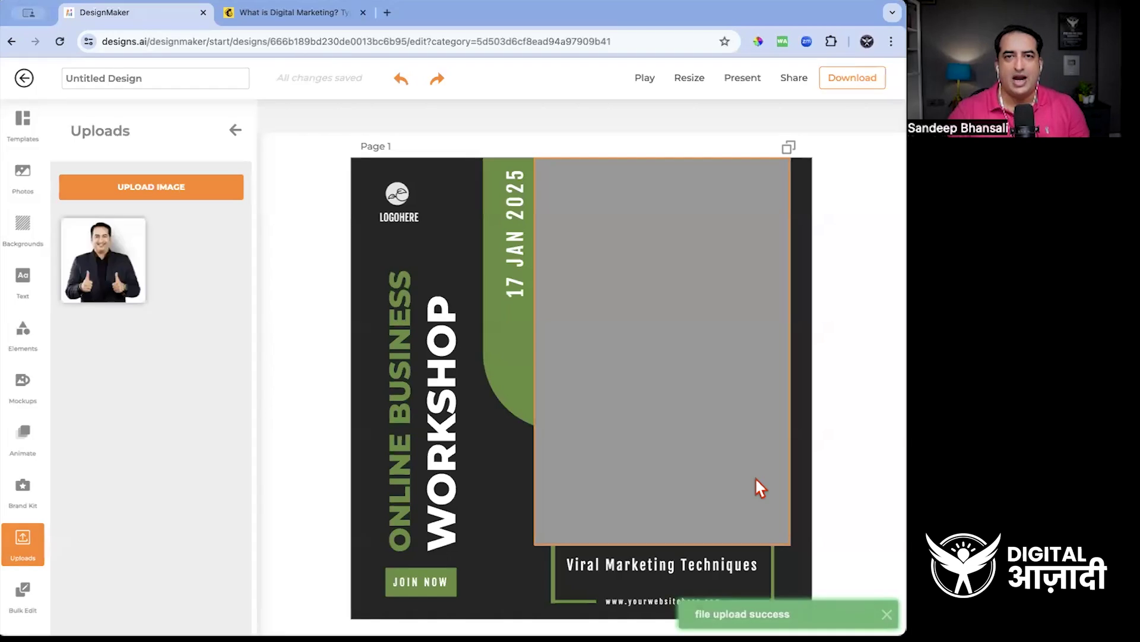
pyautogui.click(100, 284)
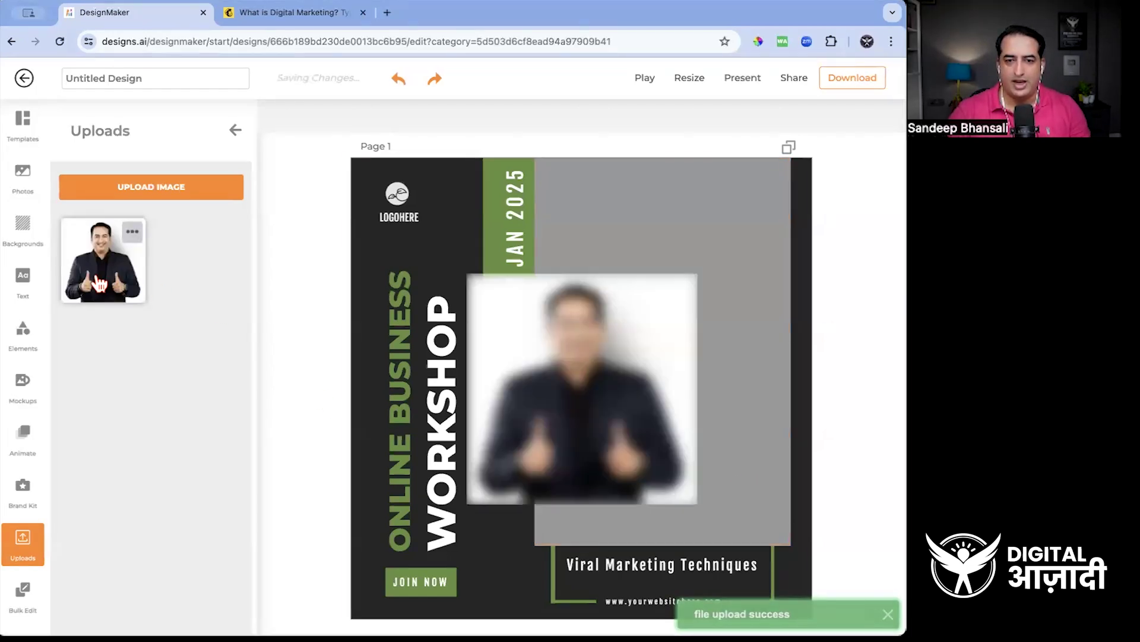
pyautogui.doubleClick(568, 462)
pyautogui.click(278, 116)
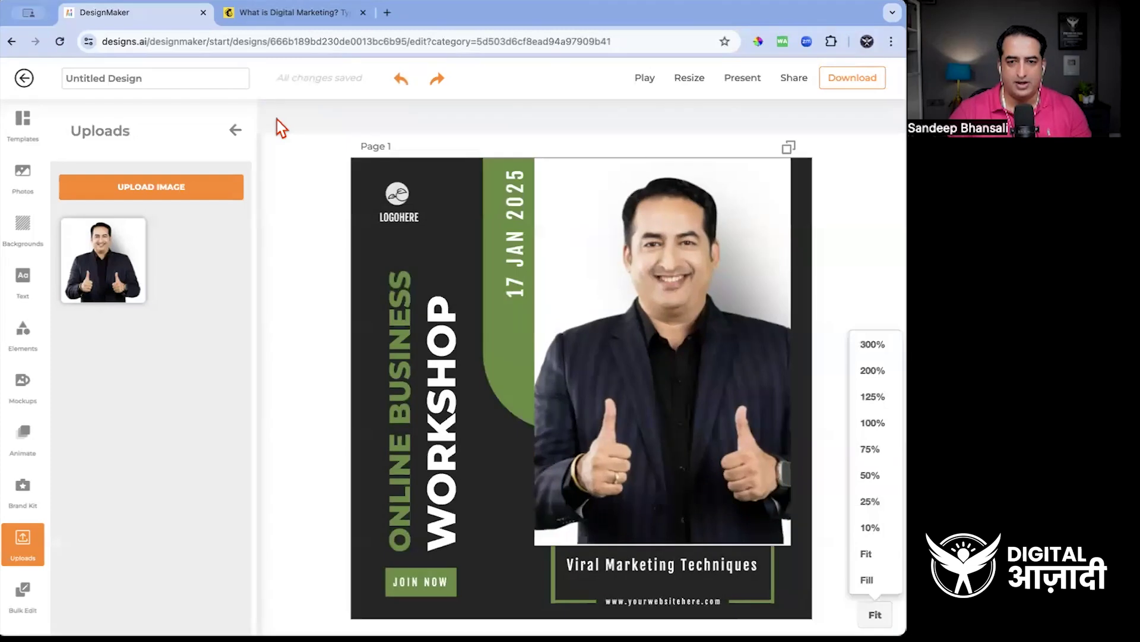
# Step: Remove the white background from the man's portrait
pyautogui.click(844, 282)
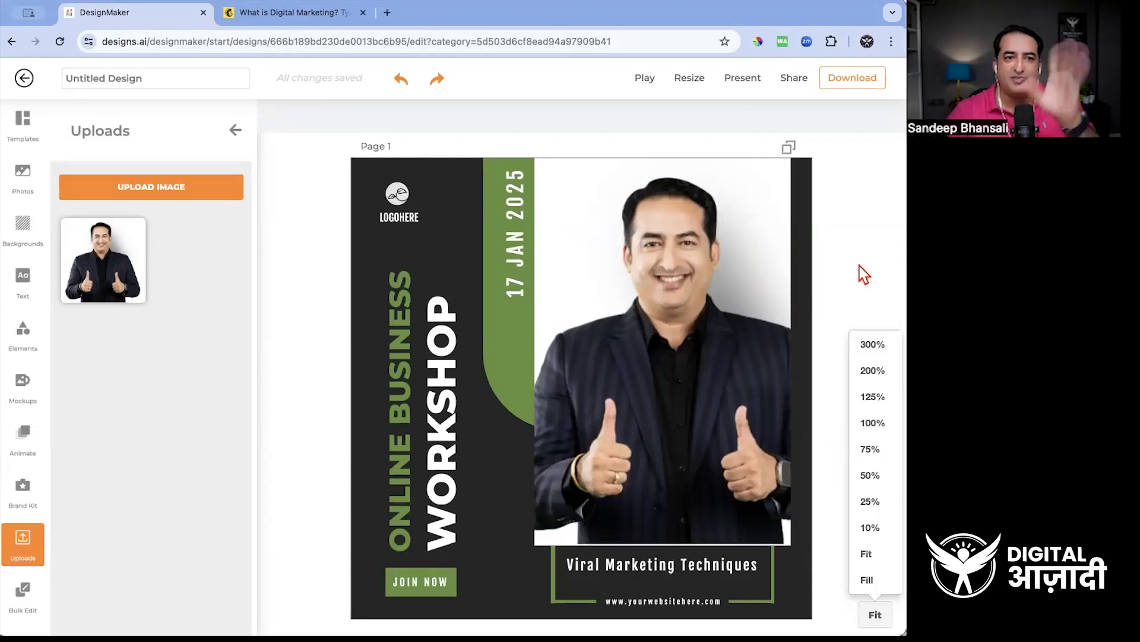
pyautogui.click(731, 265)
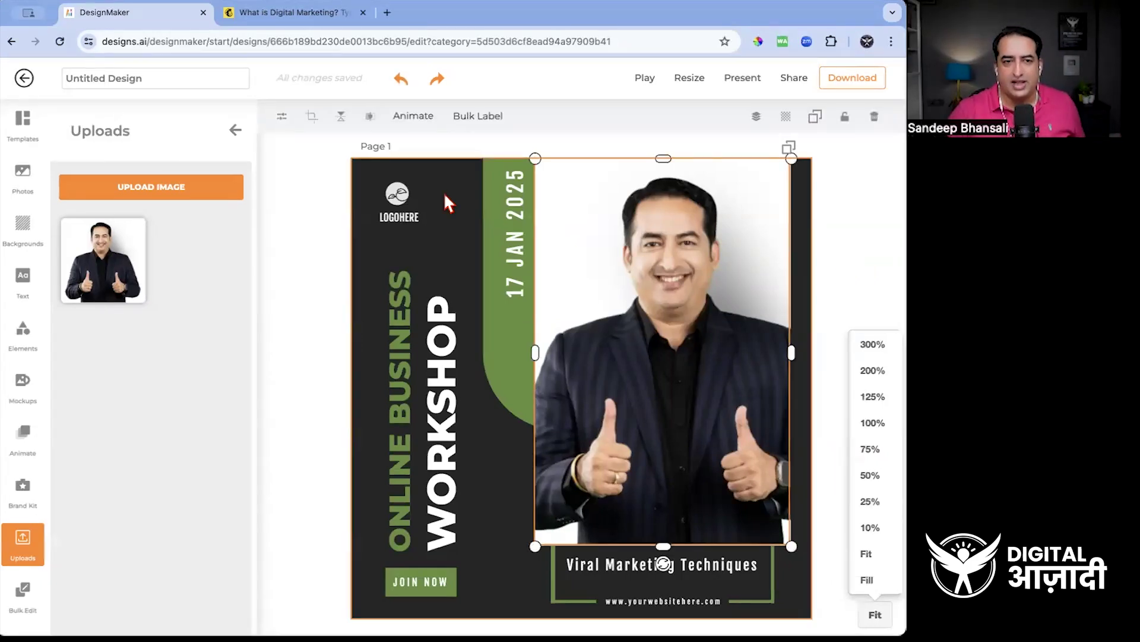
pyautogui.click(370, 117)
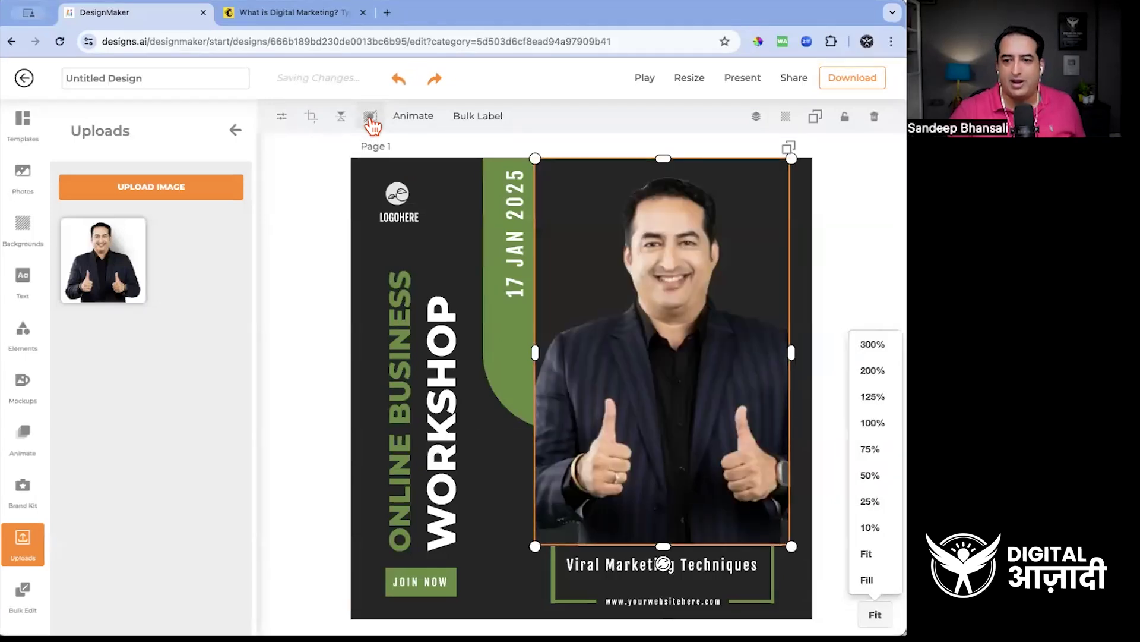
# Step: Enlarge the portrait past the page's lower-right corner and send it to the back layer
pyautogui.moveTo(791, 545); pyautogui.dragTo(849, 629)
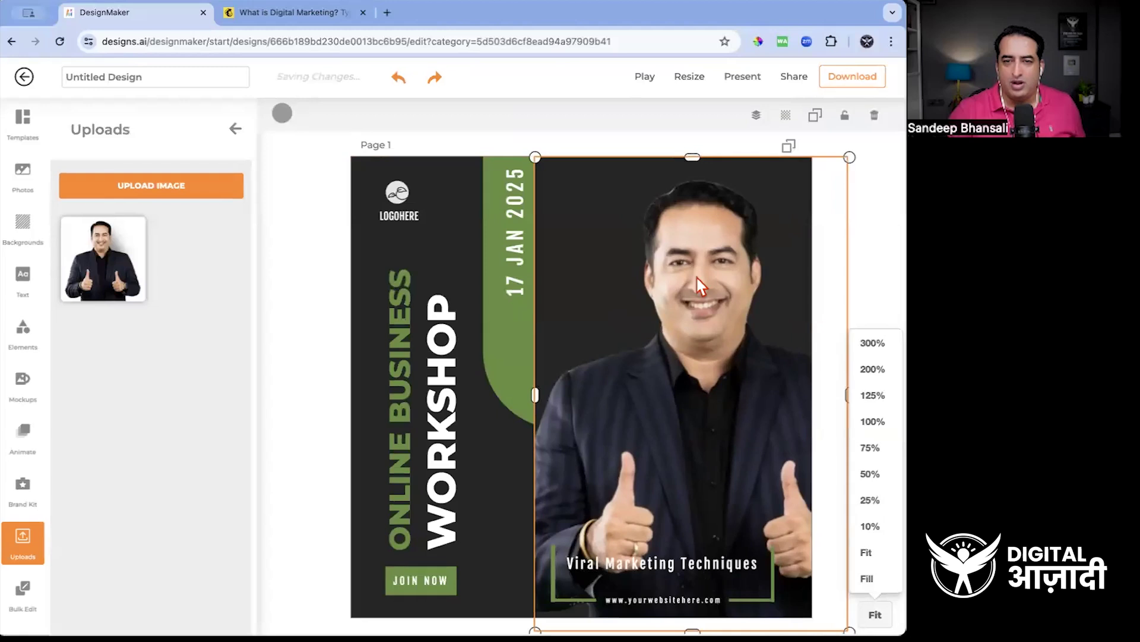
pyautogui.click(756, 116)
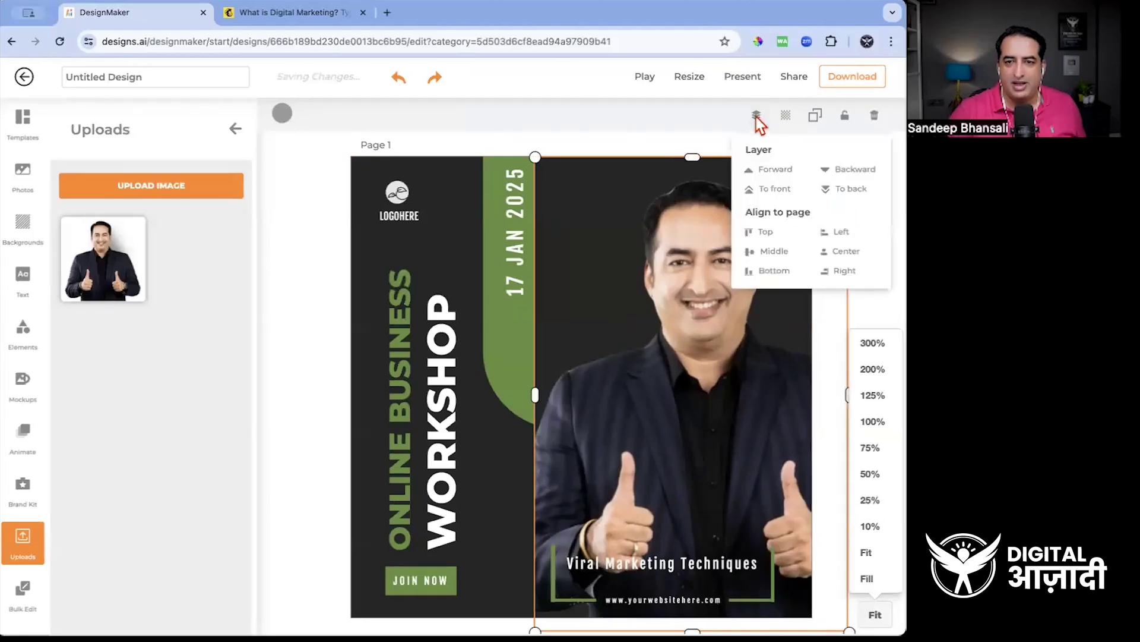
pyautogui.click(838, 190)
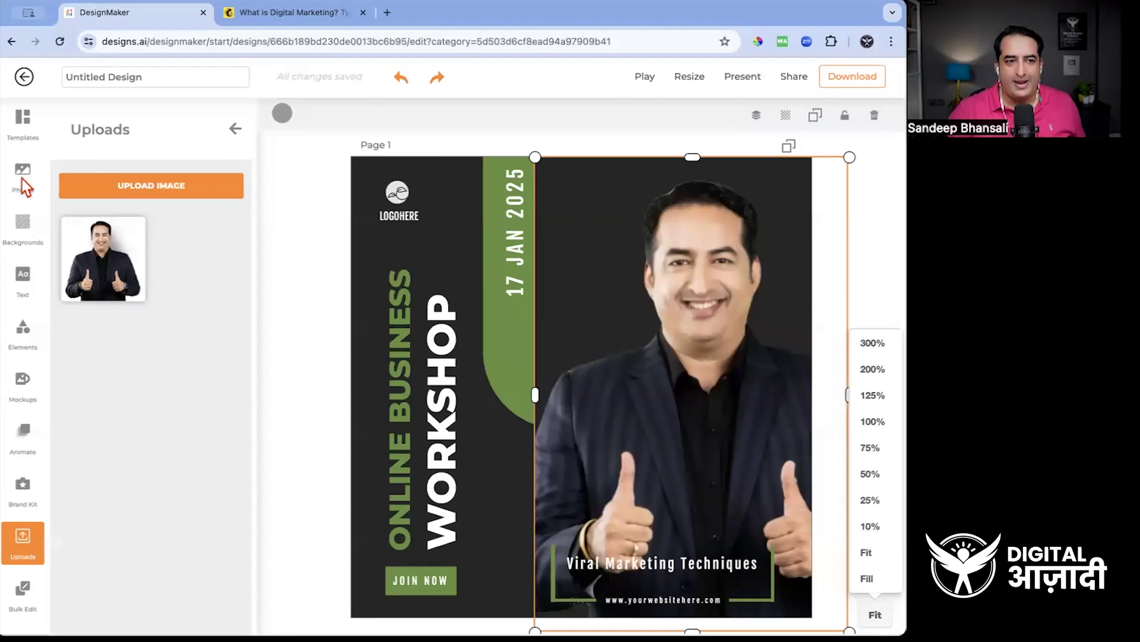
# Step: Add the blue dash pattern from the geometric shapes and enlarge it to cover the whole page
pyautogui.click(23, 350)
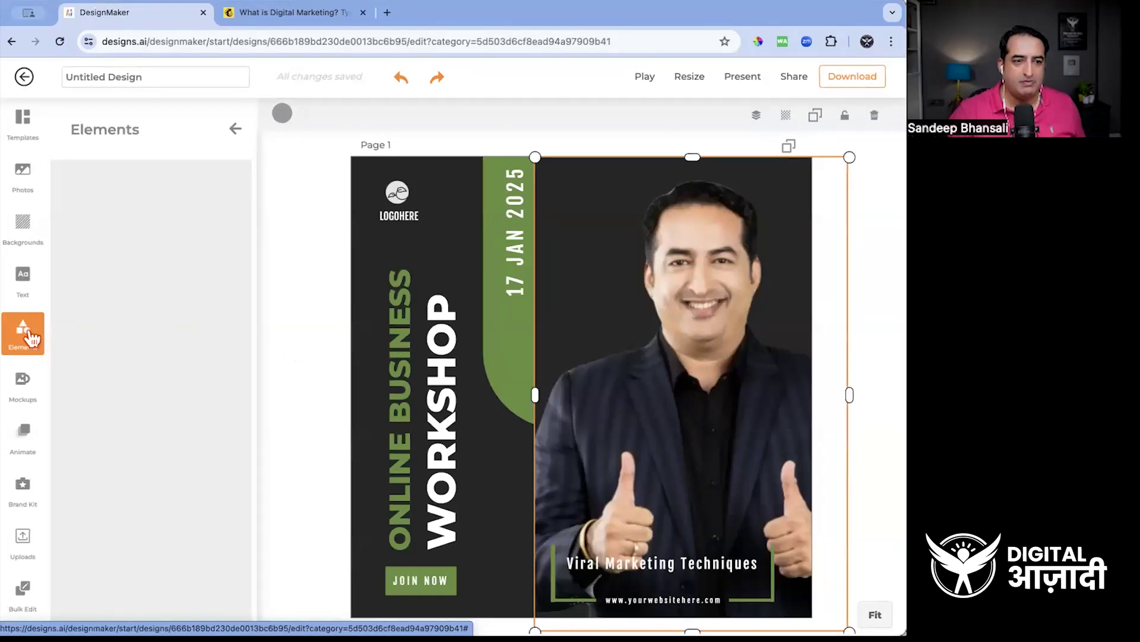
pyautogui.scroll(-5, 134, 390)
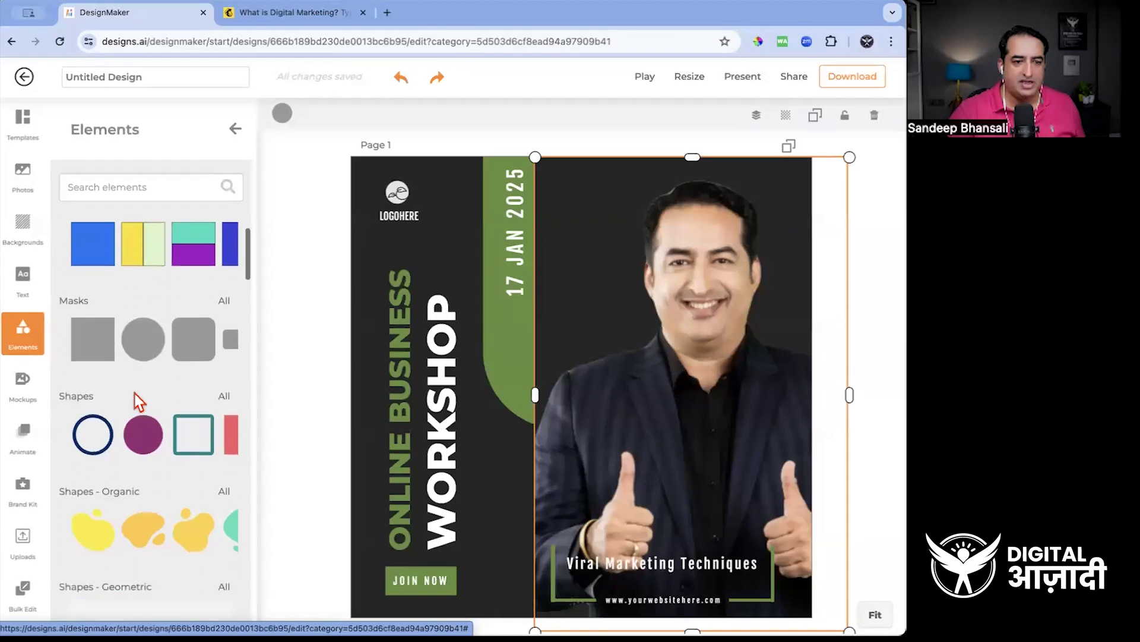
pyautogui.scroll(-1, 137, 398)
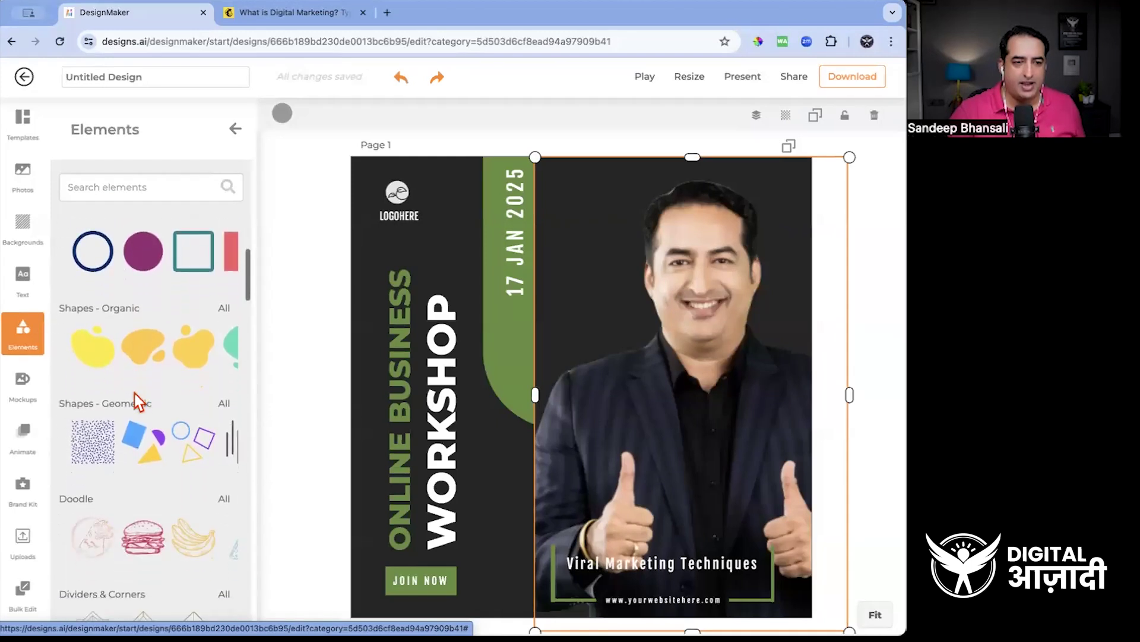
pyautogui.click(92, 456)
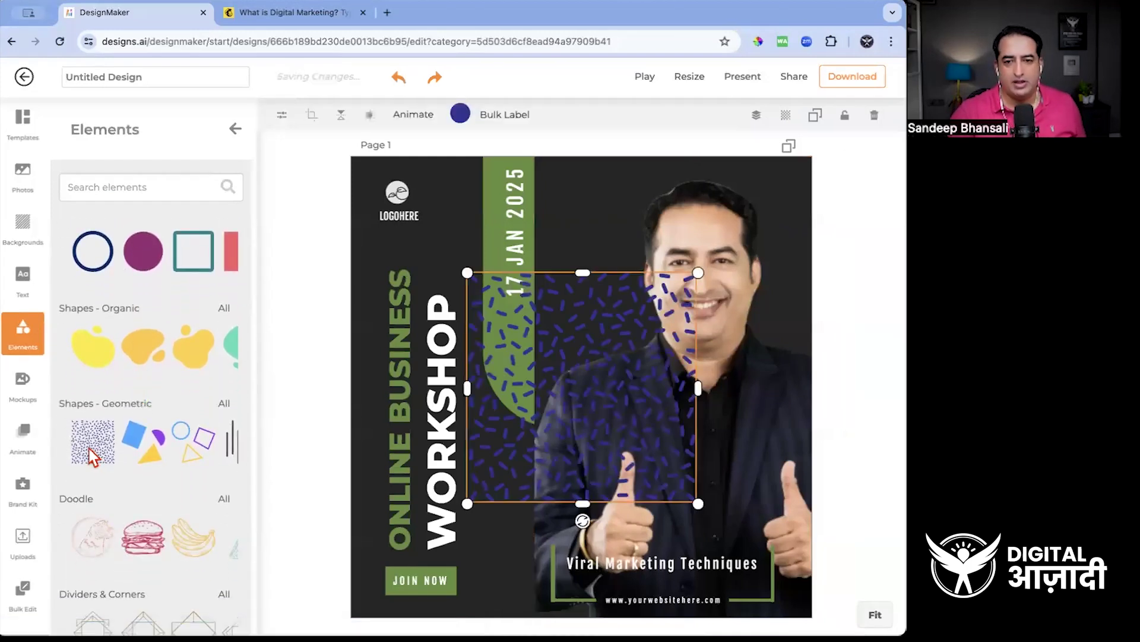
pyautogui.moveTo(699, 272); pyautogui.dragTo(889, 224)
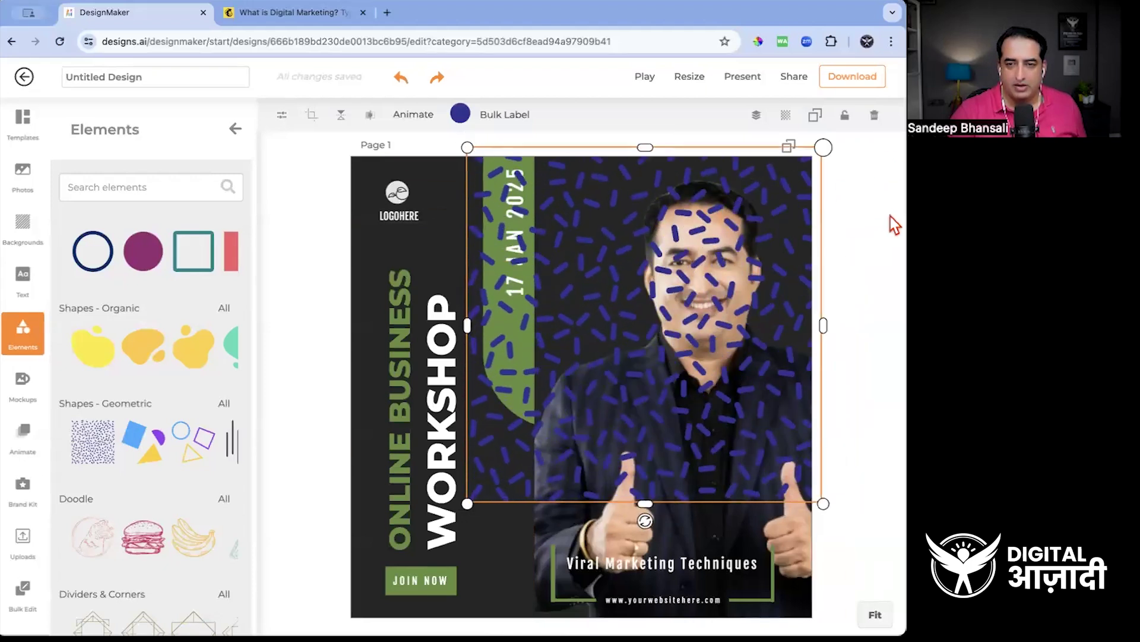
pyautogui.moveTo(708, 294); pyautogui.dragTo(592, 283)
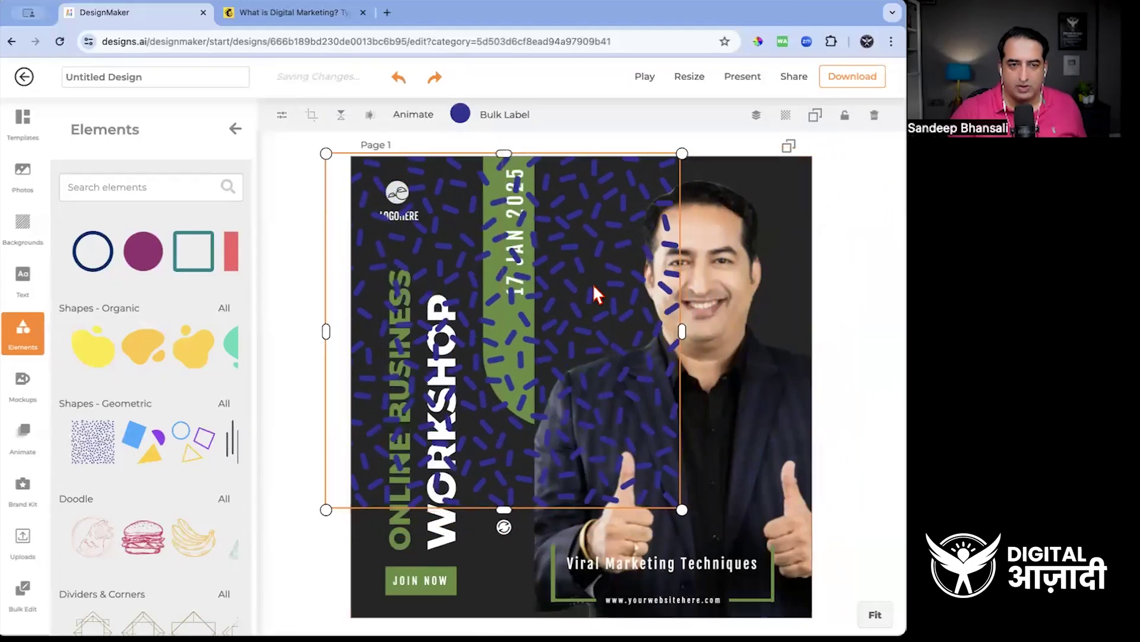
pyautogui.moveTo(682, 509); pyautogui.dragTo(848, 629)
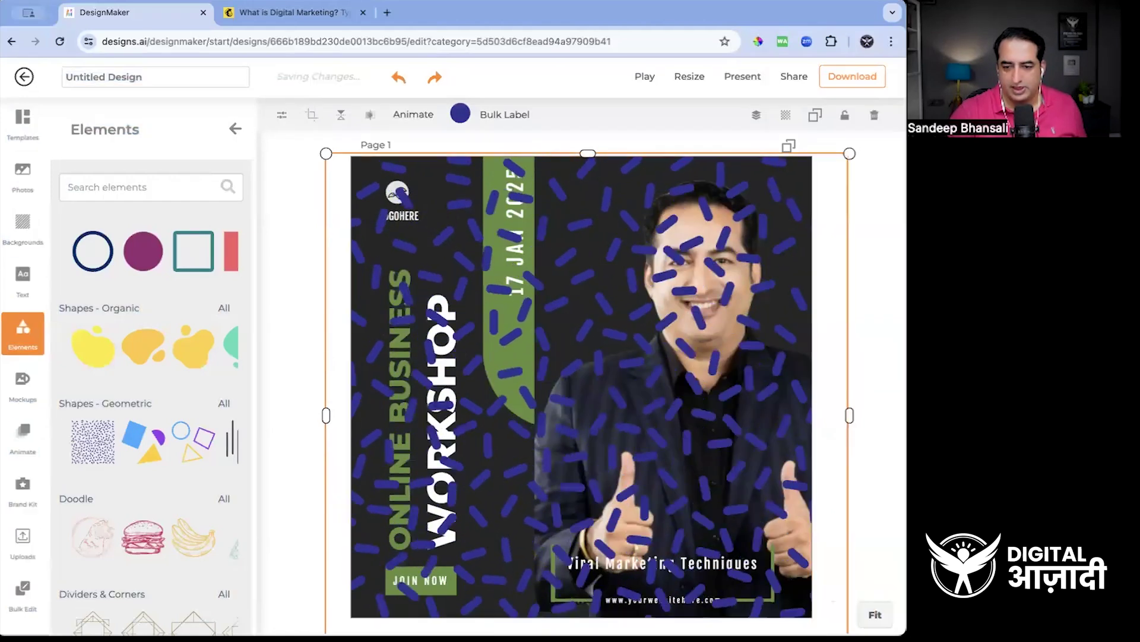
# Step: Send the dash pattern to the back layer and increase its transparency until it is faint
pyautogui.click(756, 115)
pyautogui.click(849, 189)
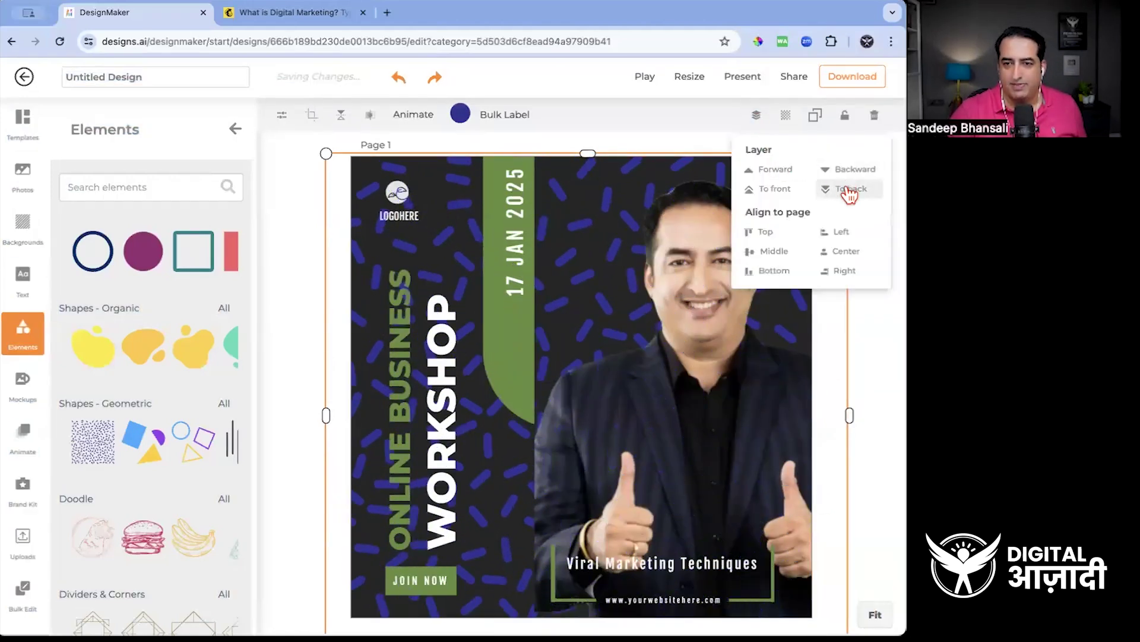
pyautogui.click(786, 114)
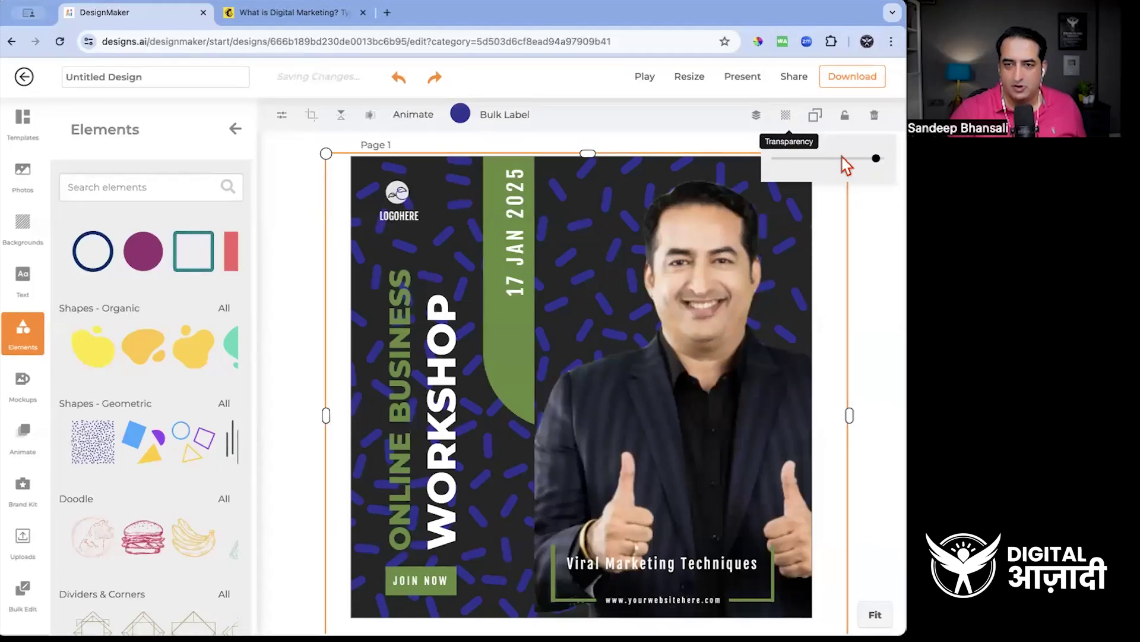
pyautogui.click(794, 159)
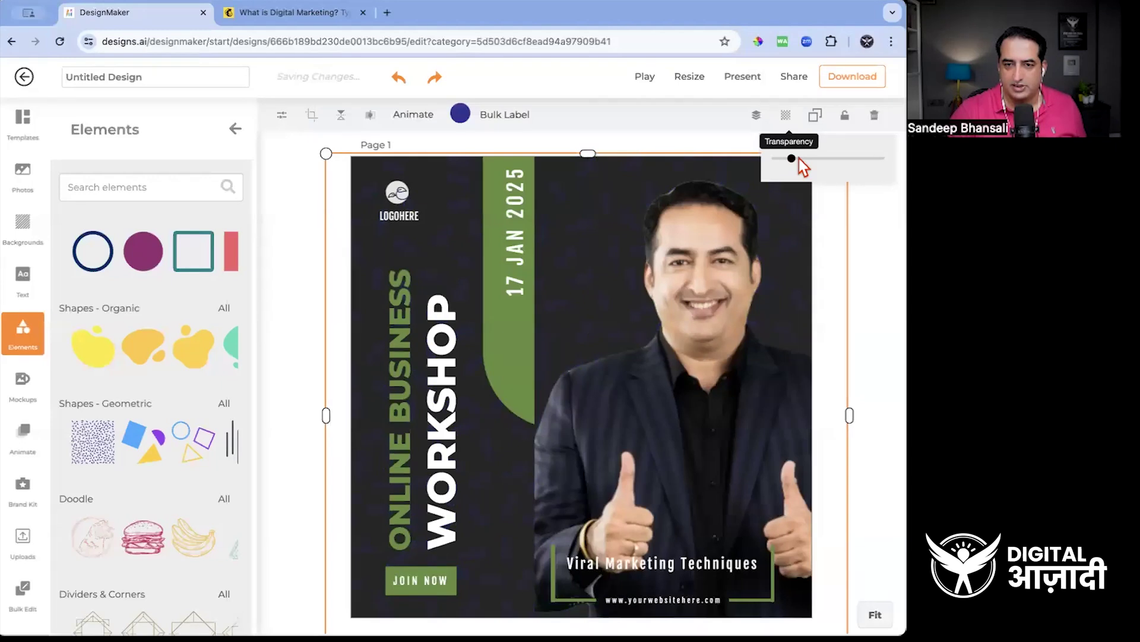
pyautogui.click(878, 276)
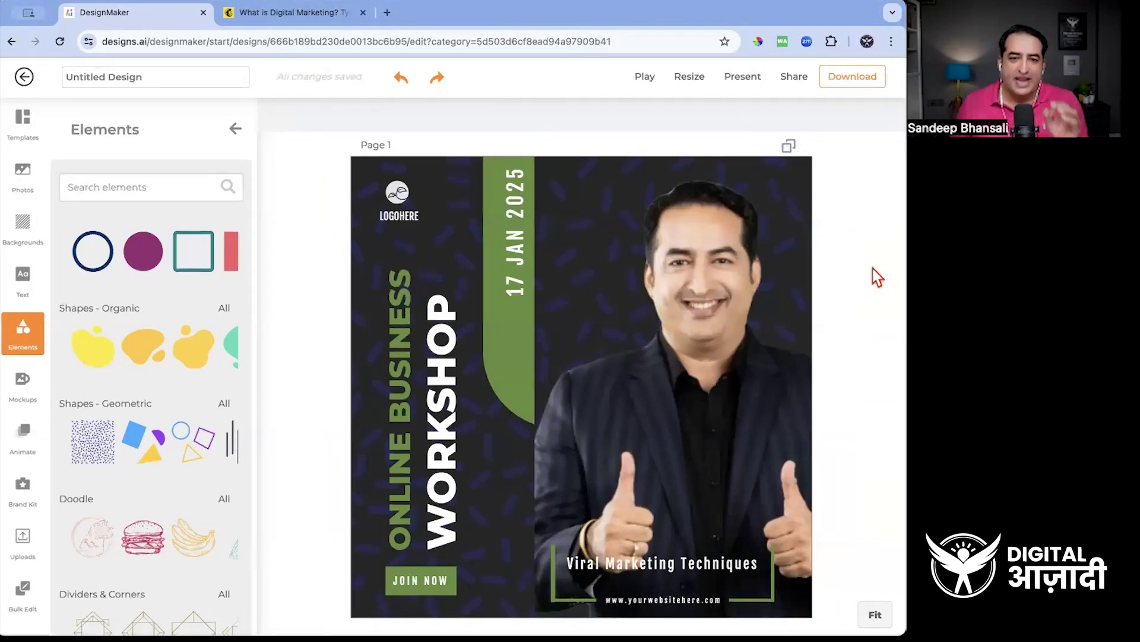